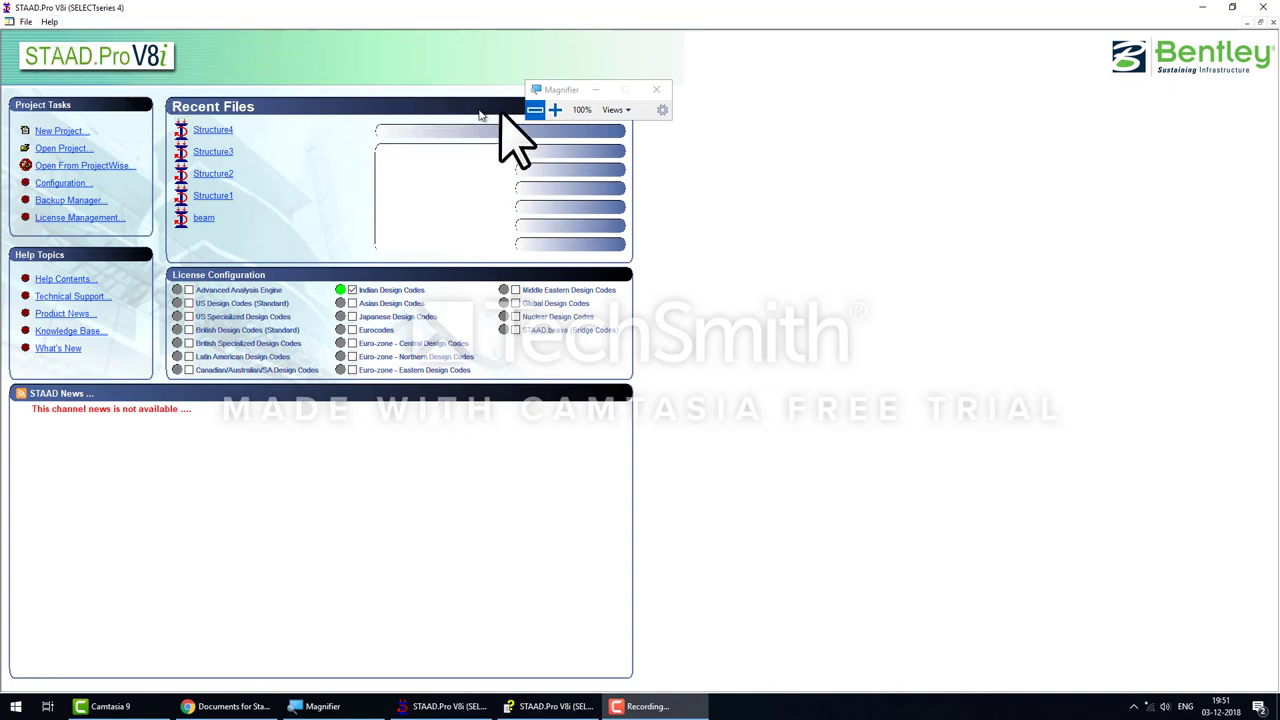
Zoom the screen to 200% and open Help Contents with Application Examples expanded
{"action": "left_click", "coordinate": [555, 110]}
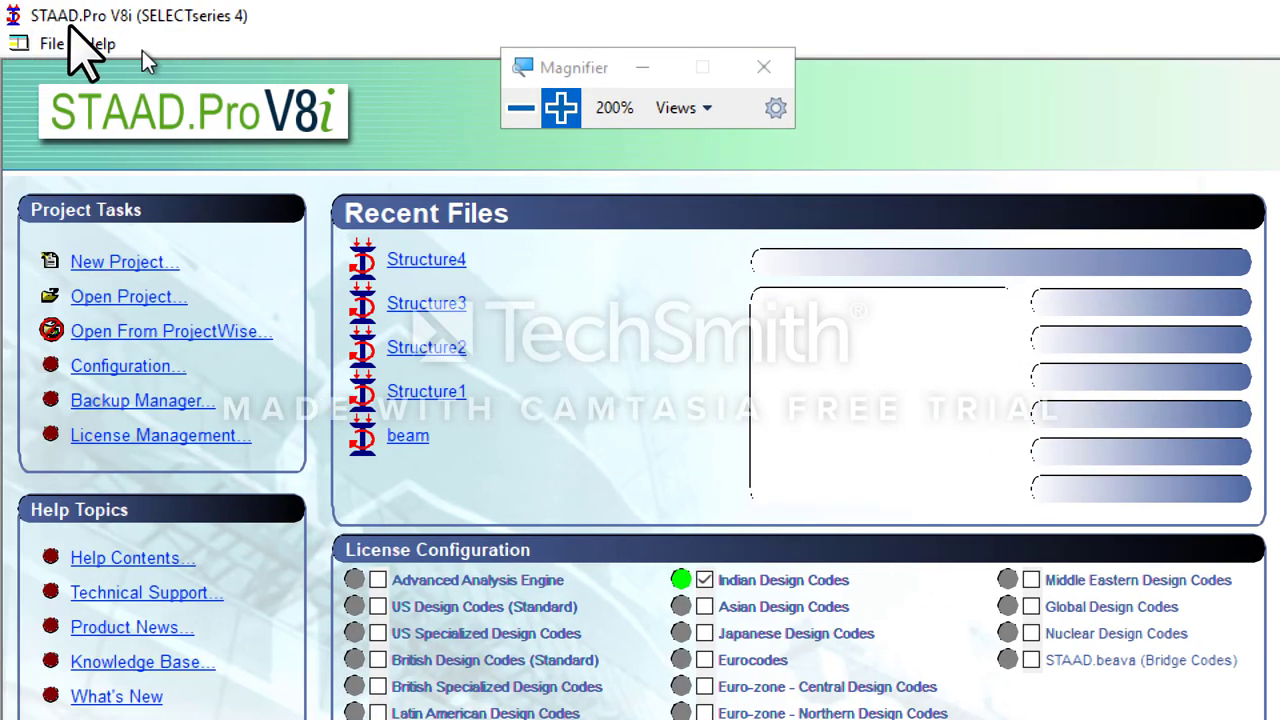
{"action": "left_click", "coordinate": [113, 45]}
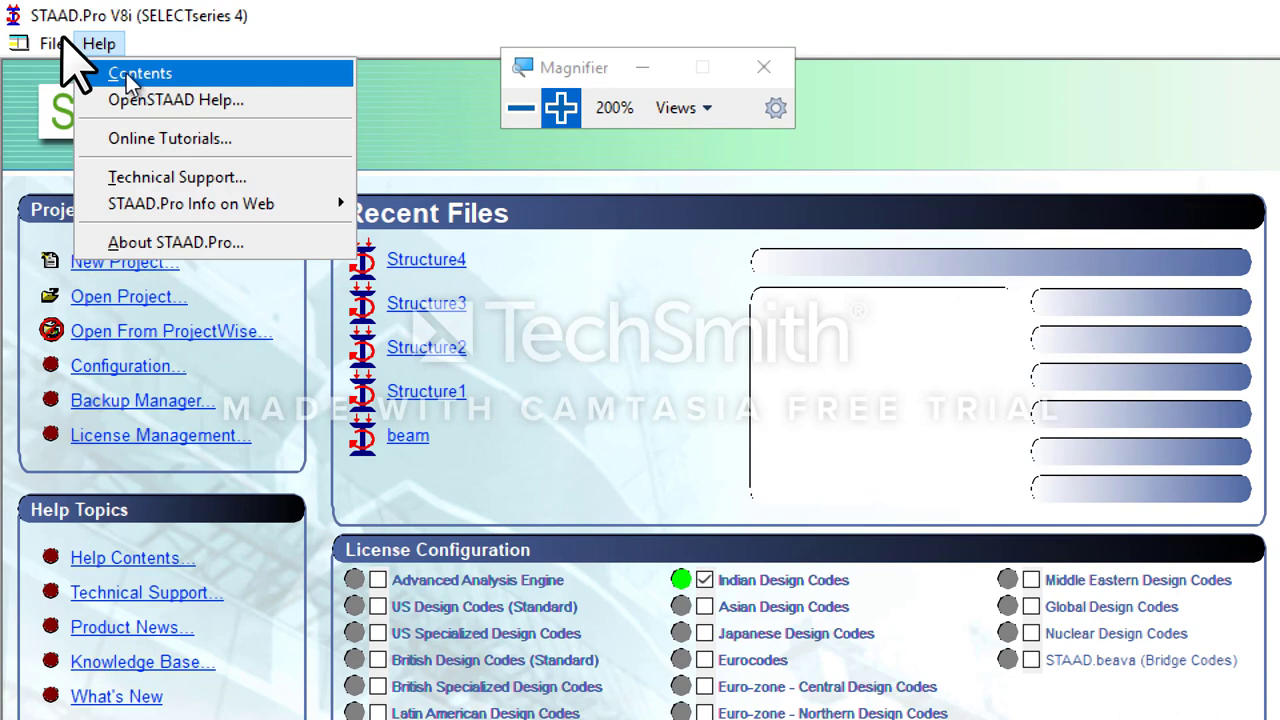
{"action": "left_click", "coordinate": [128, 80]}
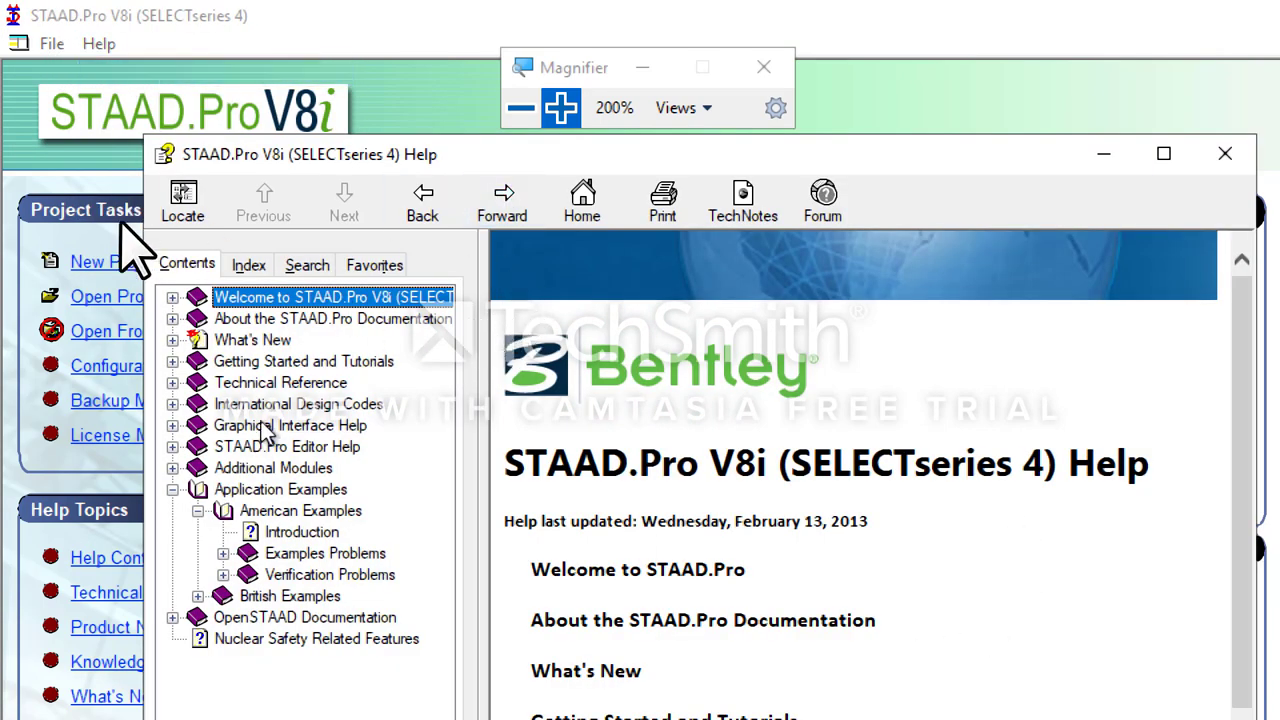
{"action": "left_click", "coordinate": [172, 490]}
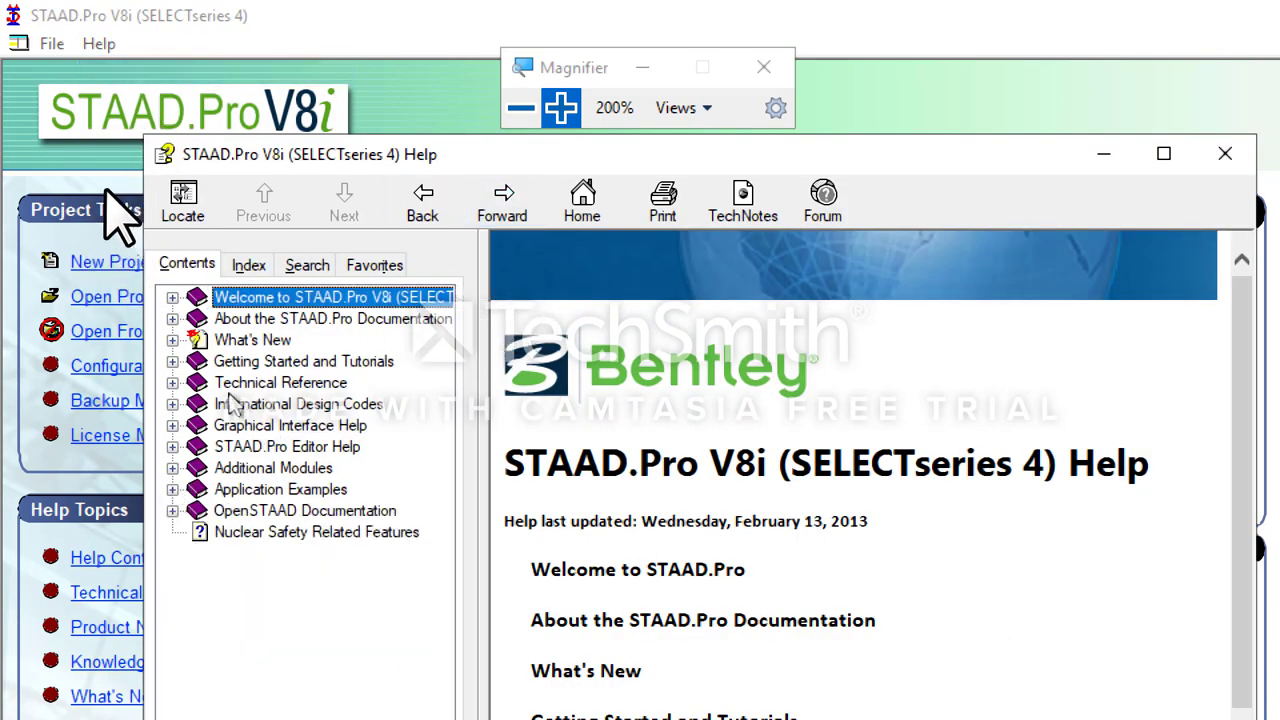
{"action": "left_click", "coordinate": [172, 490]}
Collapse American Examples and mark the American and British Examples entries
{"action": "scroll", "coordinate": [500, 460], "scroll_direction": "down", "scroll_amount": 1}
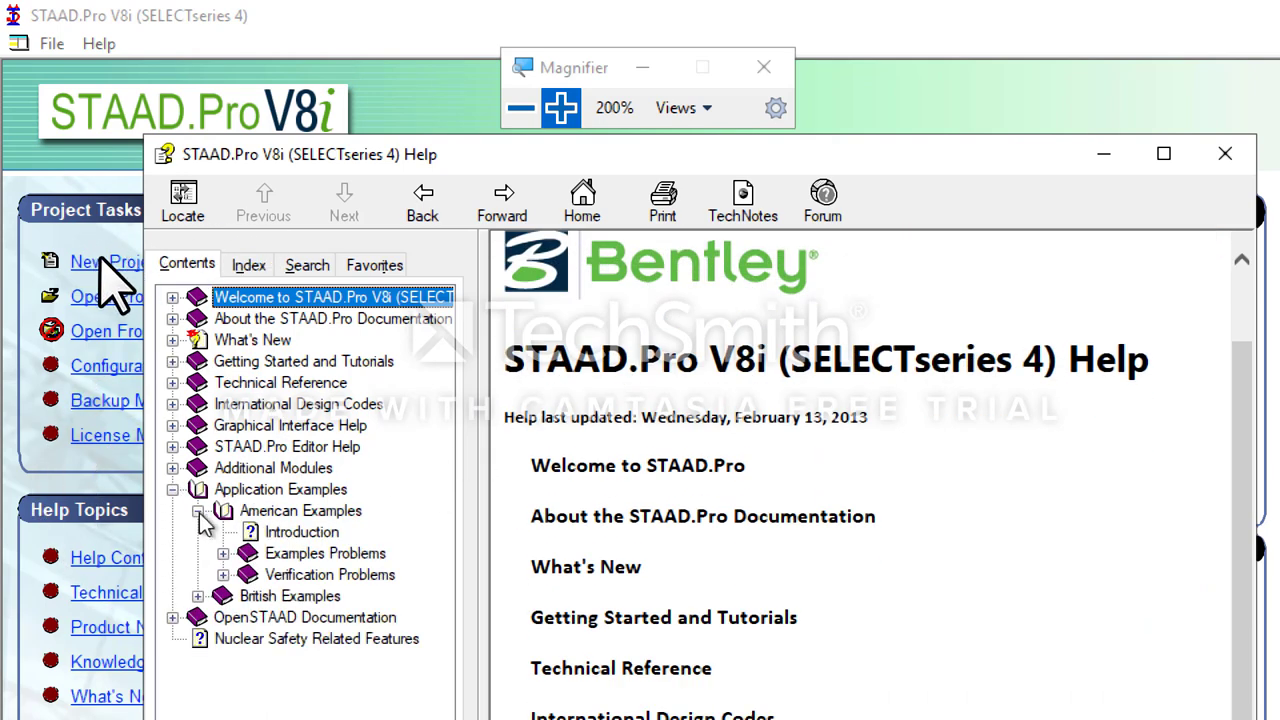
{"action": "left_click", "coordinate": [198, 511]}
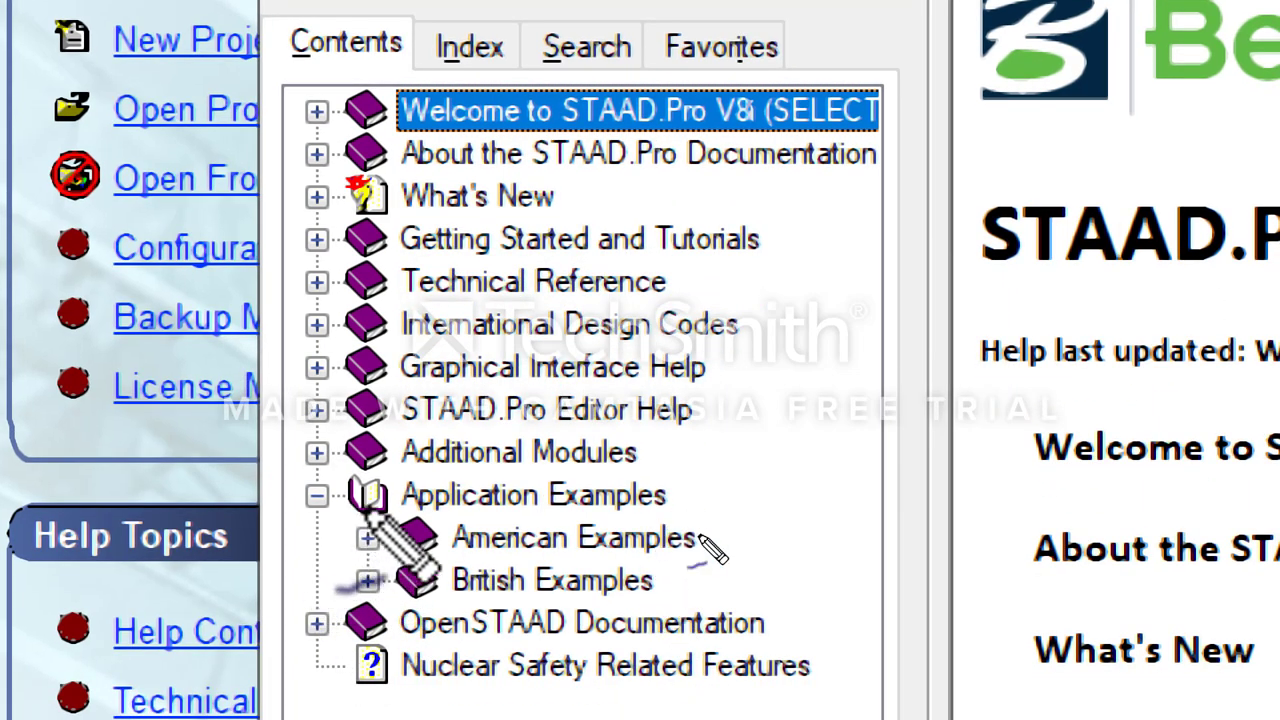
{"action": "left_click_drag", "start_coordinate": [765, 540], "coordinate": [845, 472]}
{"action": "left_click_drag", "start_coordinate": [825, 548], "coordinate": [650, 588]}
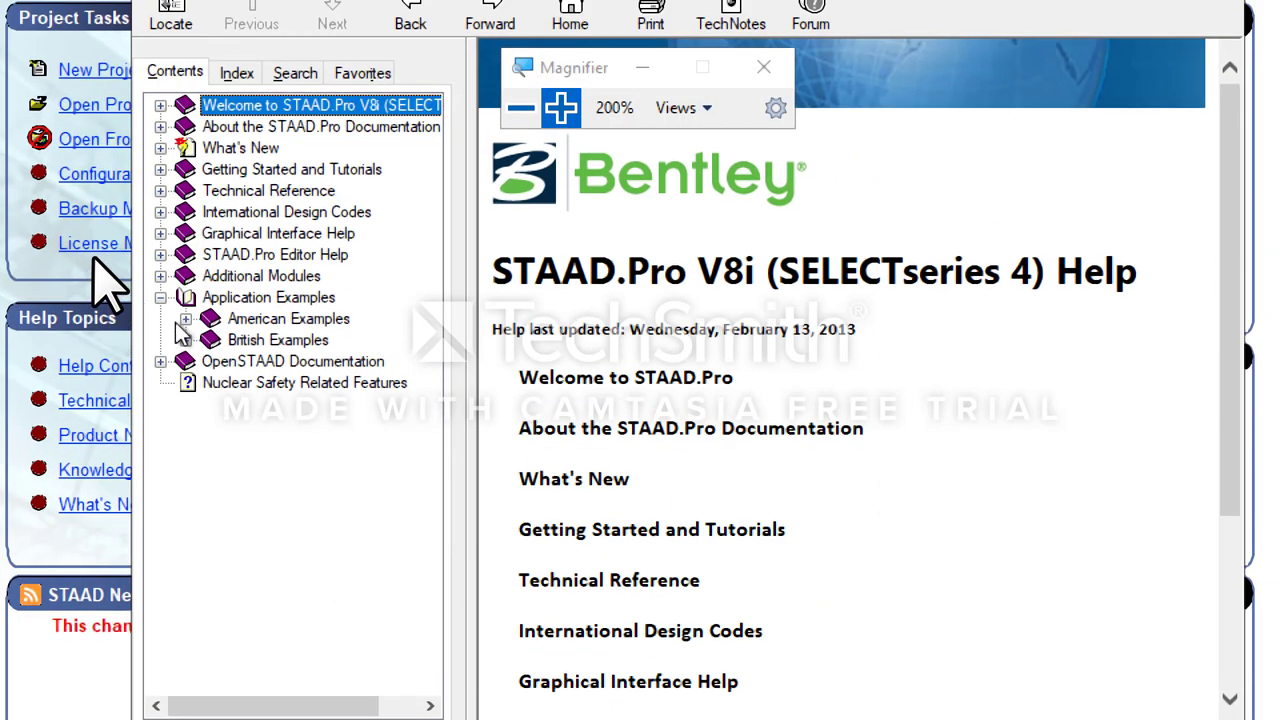
Go to American Examples > Verification Problems and open the '1 Plane Truss' topic
{"action": "left_click", "coordinate": [186, 318]}
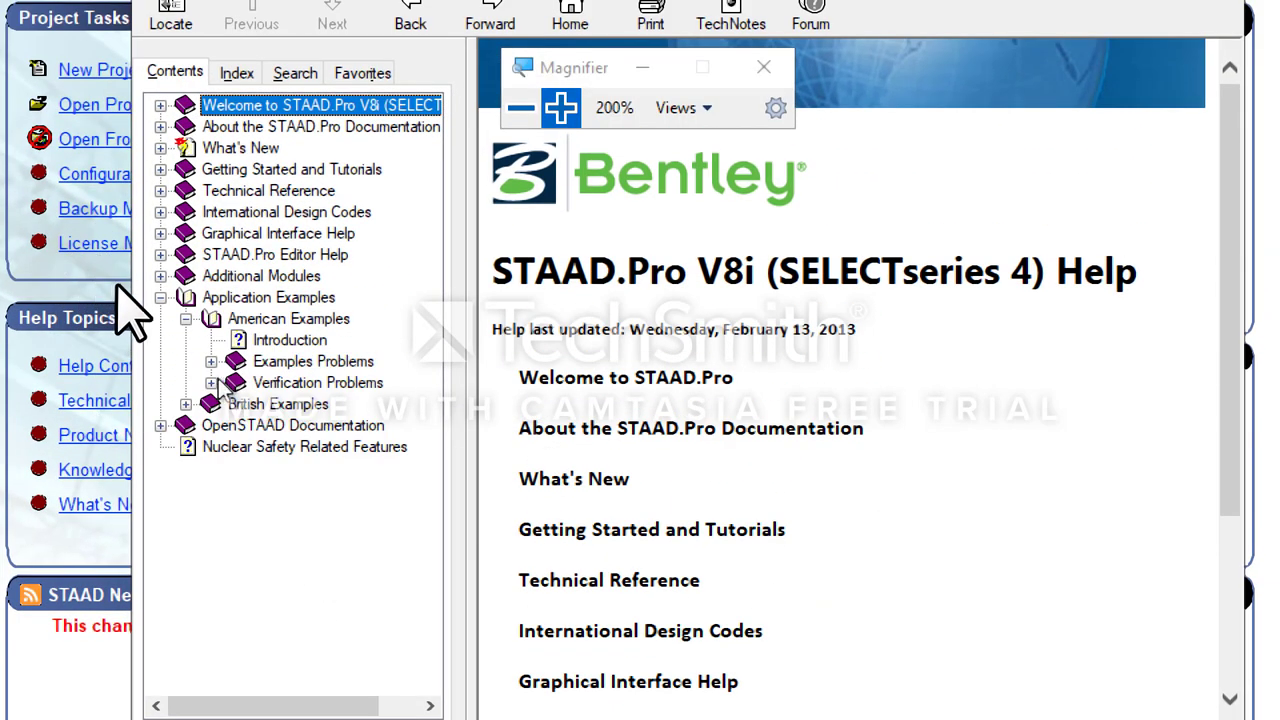
{"action": "left_click", "coordinate": [379, 365]}
{"action": "left_click", "coordinate": [378, 388]}
{"action": "left_click", "coordinate": [210, 382]}
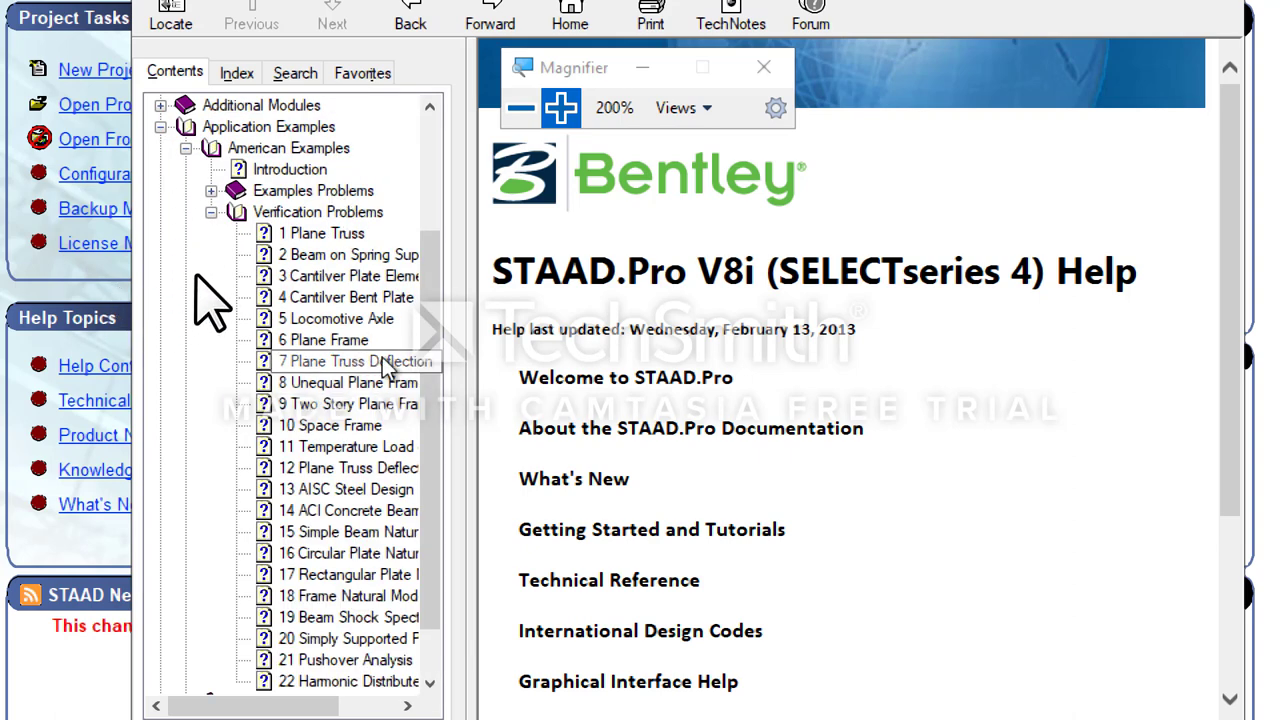
{"action": "scroll", "coordinate": [383, 365], "scroll_direction": "down", "scroll_amount": 1}
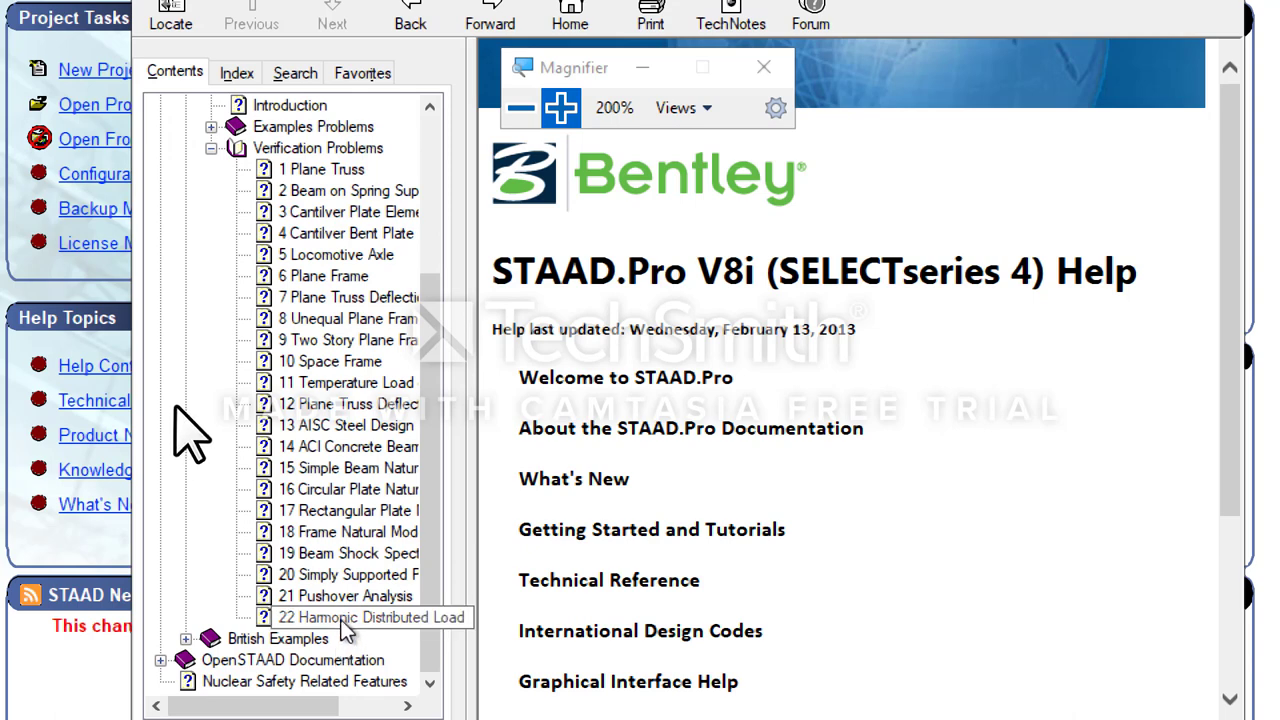
{"action": "scroll", "coordinate": [365, 510], "scroll_direction": "up", "scroll_amount": 1}
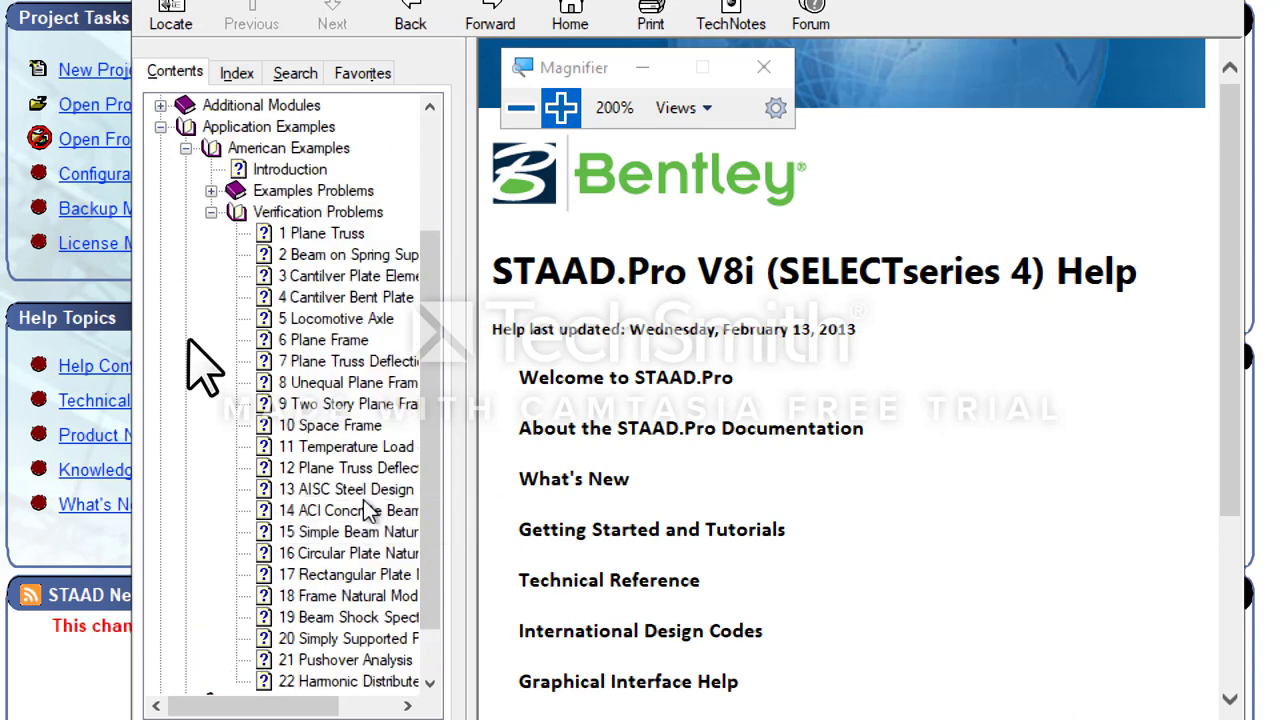
{"action": "left_click", "coordinate": [320, 234]}
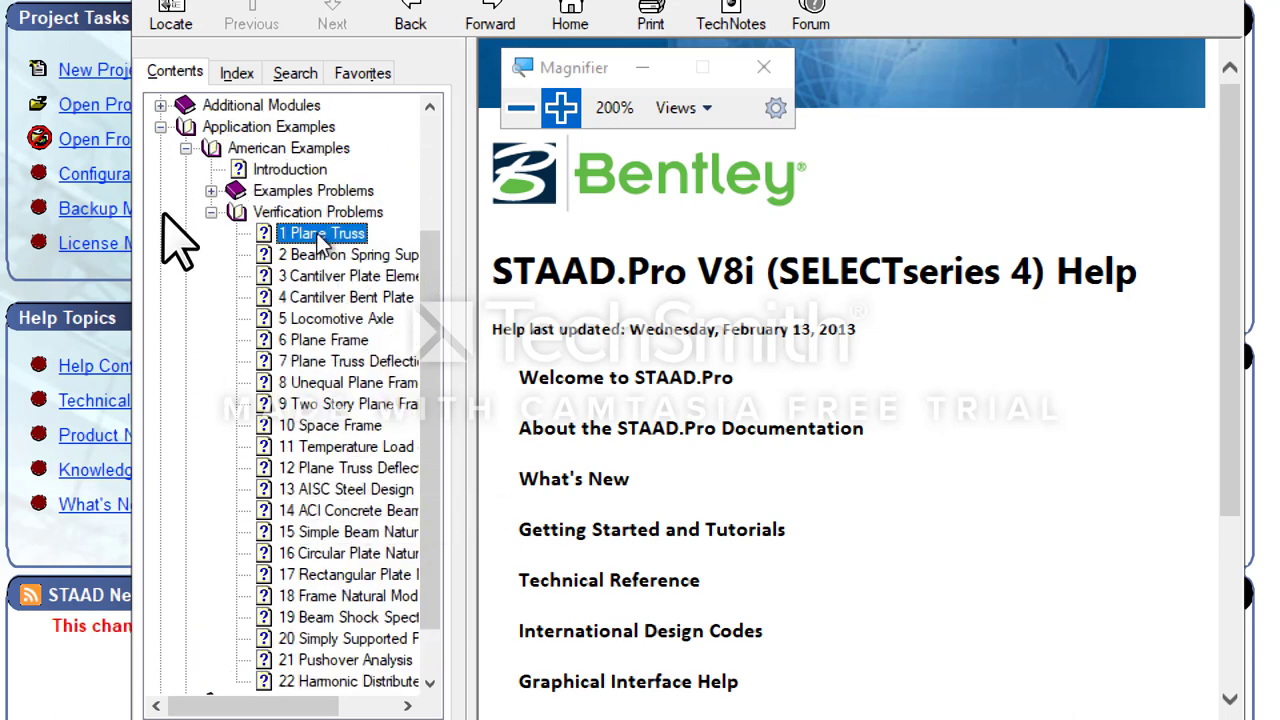
{"action": "scroll", "coordinate": [894, 429], "scroll_direction": "down", "scroll_amount": 1}
{"action": "scroll", "coordinate": [1135, 547], "scroll_direction": "down", "scroll_amount": 3}
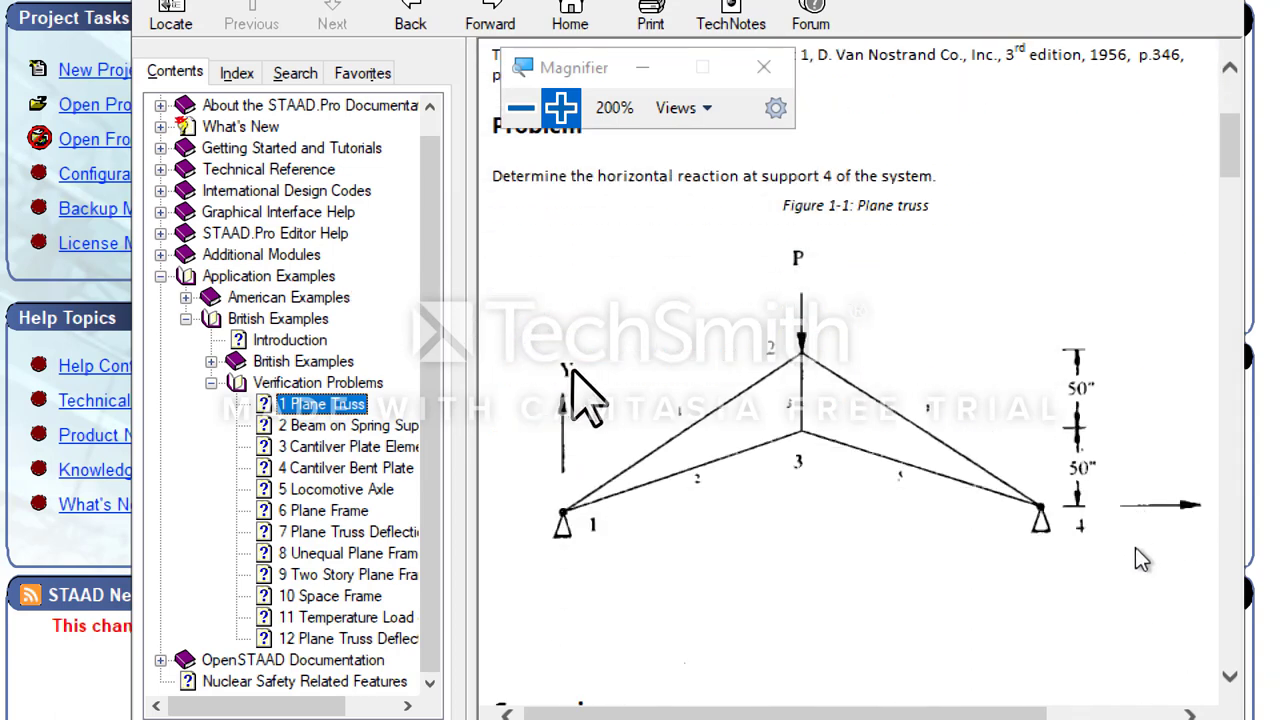
Widen the Plane Truss topic pane by shrinking the Contents panel
{"action": "scroll", "coordinate": [1135, 547], "scroll_direction": "down", "scroll_amount": 1}
{"action": "scroll", "coordinate": [1135, 547], "scroll_direction": "up", "scroll_amount": 1}
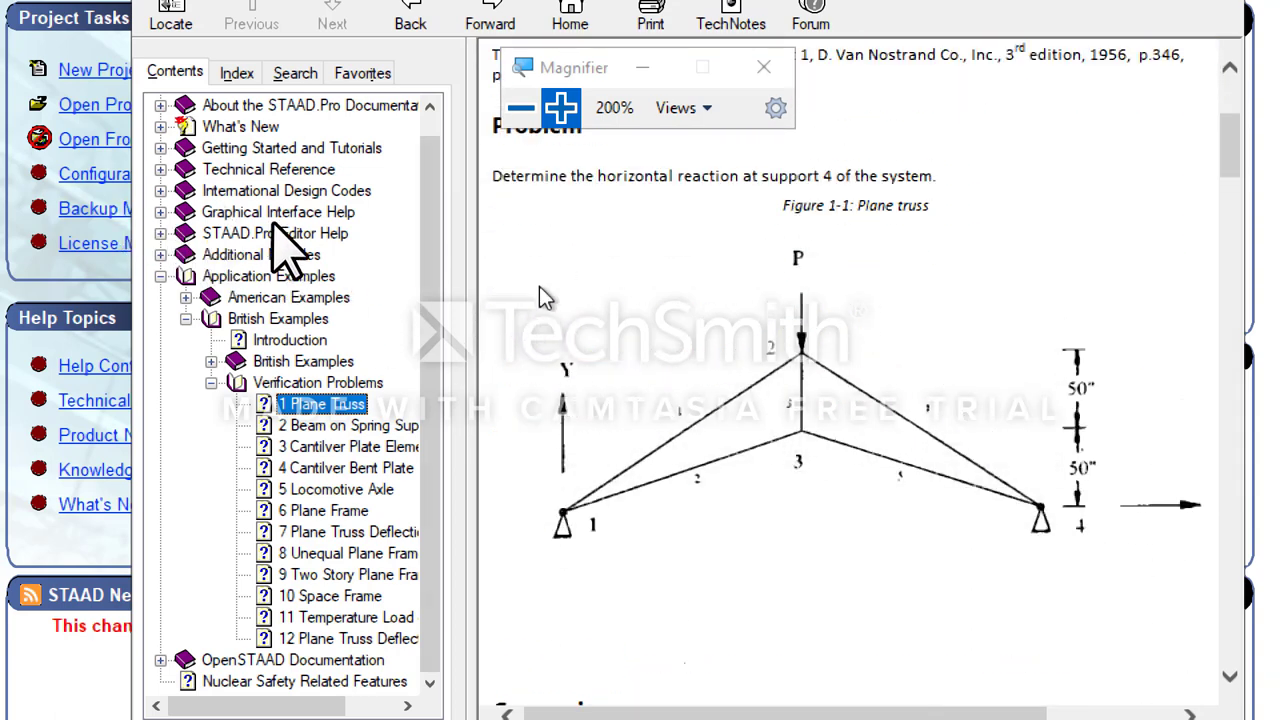
{"action": "left_click_drag", "start_coordinate": [455, 165], "coordinate": [220, 165]}
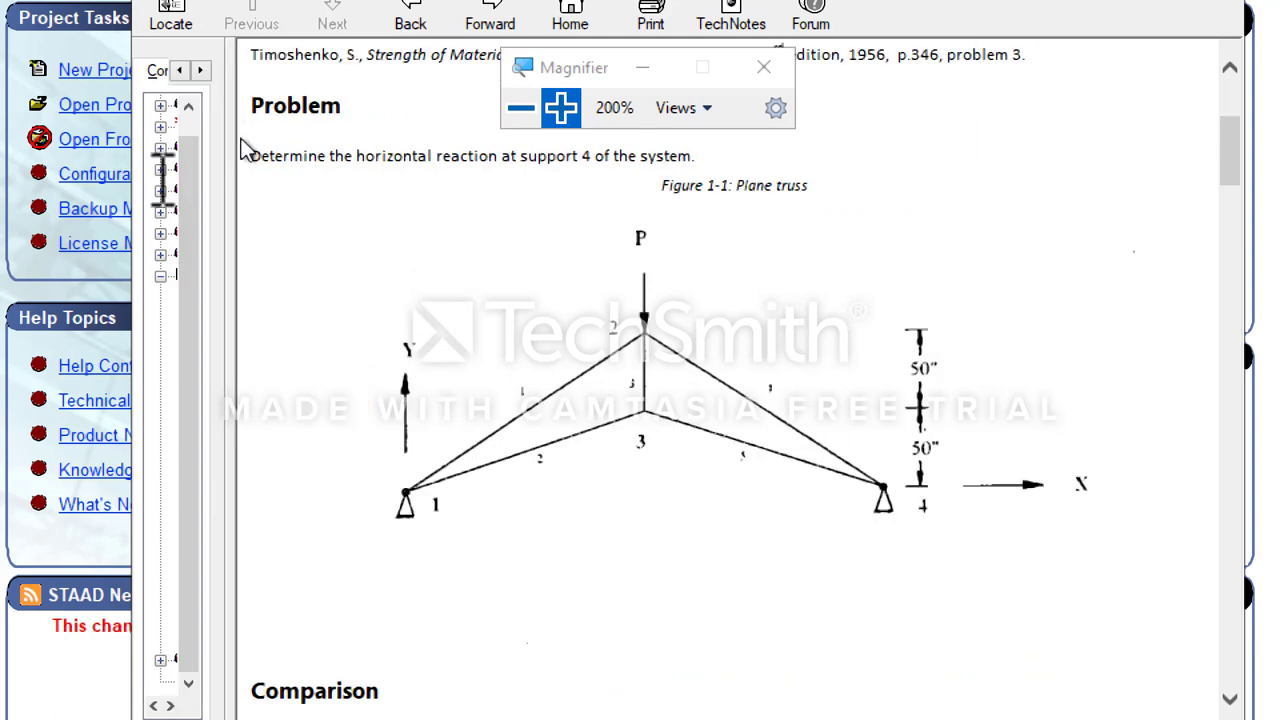
{"action": "scroll", "coordinate": [715, 365], "scroll_direction": "up", "scroll_amount": 3}
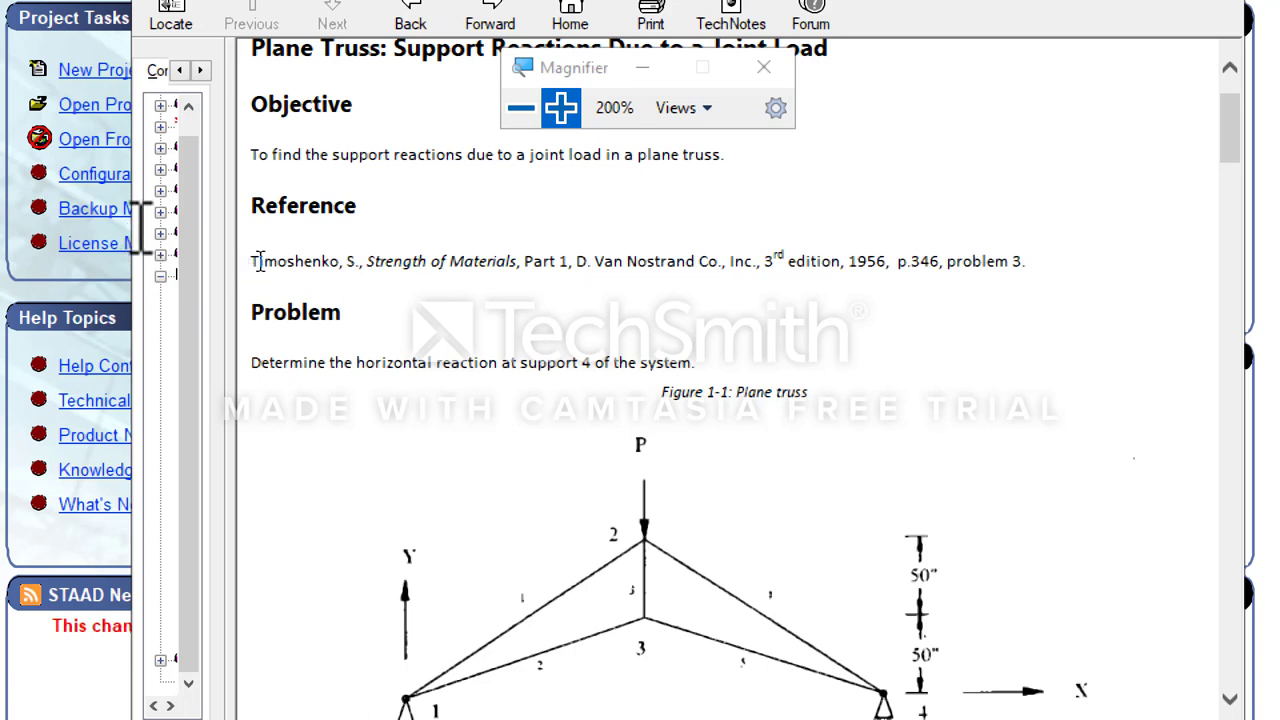
Highlight the Timoshenko reference and its page and problem number, then scroll to the Problem section
{"action": "left_click_drag", "start_coordinate": [275, 260], "coordinate": [320, 262]}
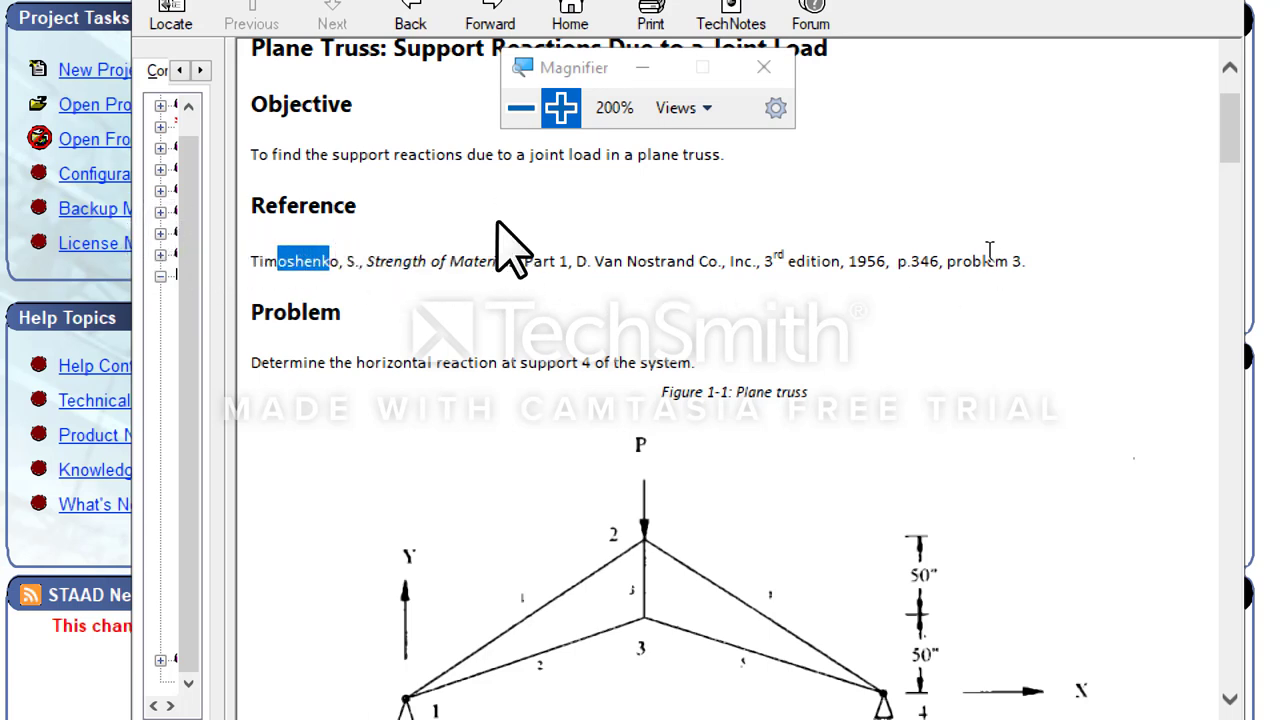
{"action": "left_click_drag", "start_coordinate": [318, 238], "coordinate": [397, 238]}
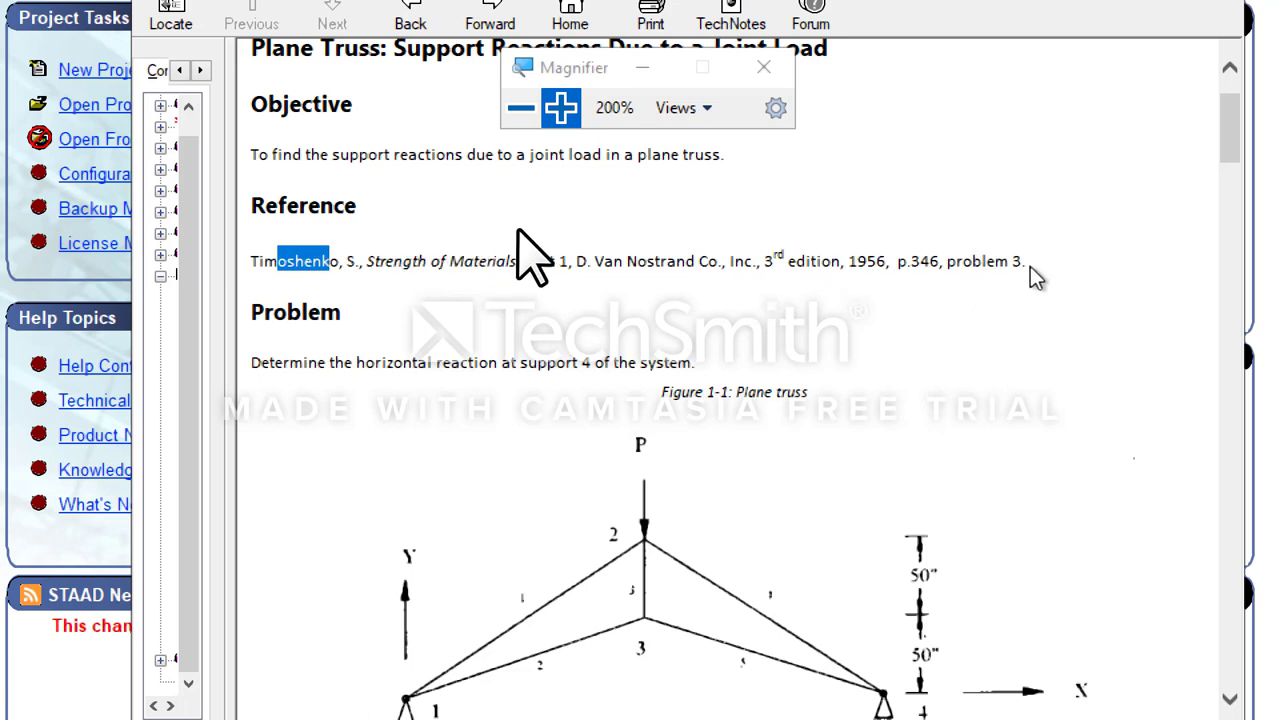
{"action": "left_click_drag", "start_coordinate": [894, 261], "coordinate": [1030, 261]}
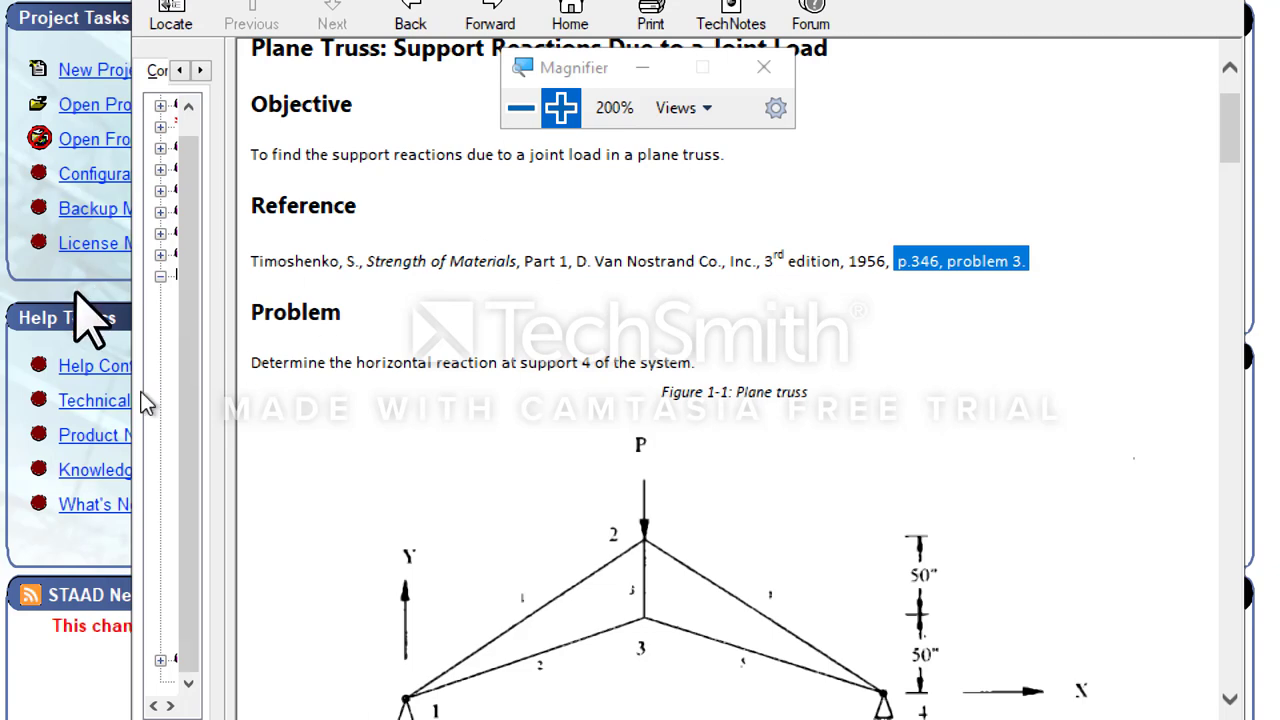
{"action": "left_click", "coordinate": [330, 402]}
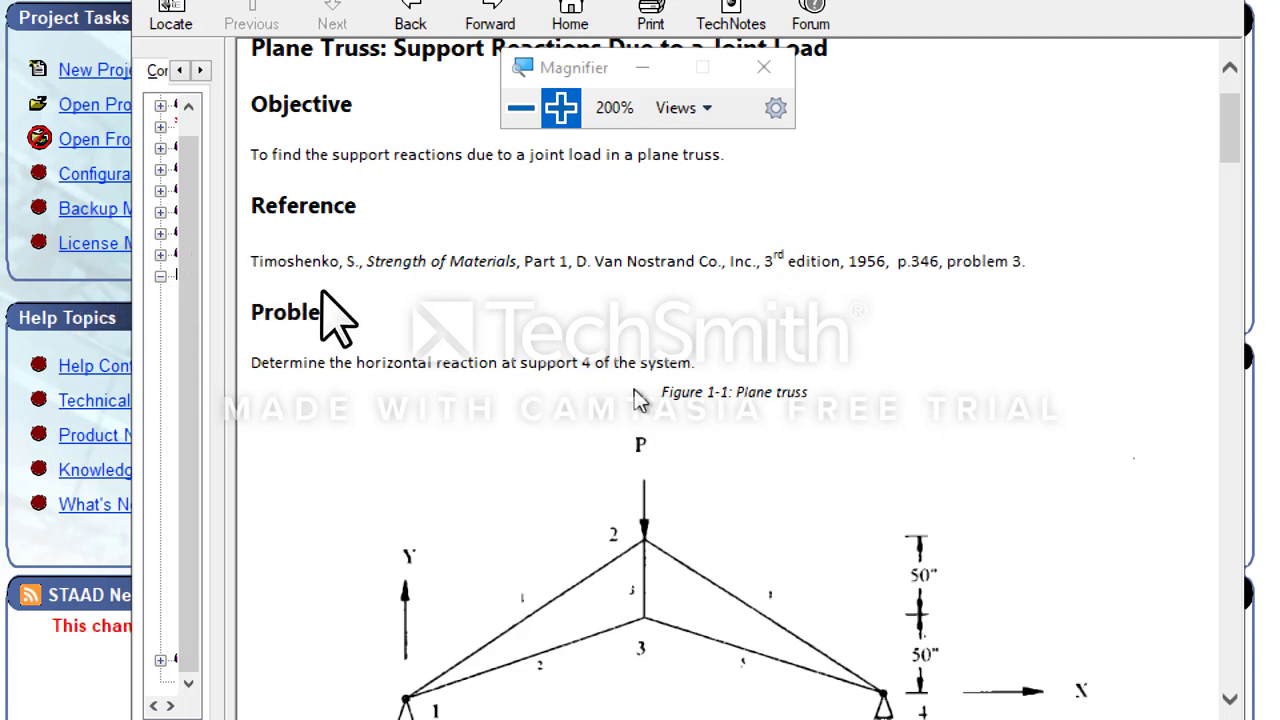
{"action": "scroll", "coordinate": [931, 363], "scroll_direction": "down", "scroll_amount": 2}
{"action": "scroll", "coordinate": [808, 349], "scroll_direction": "down", "scroll_amount": 2}
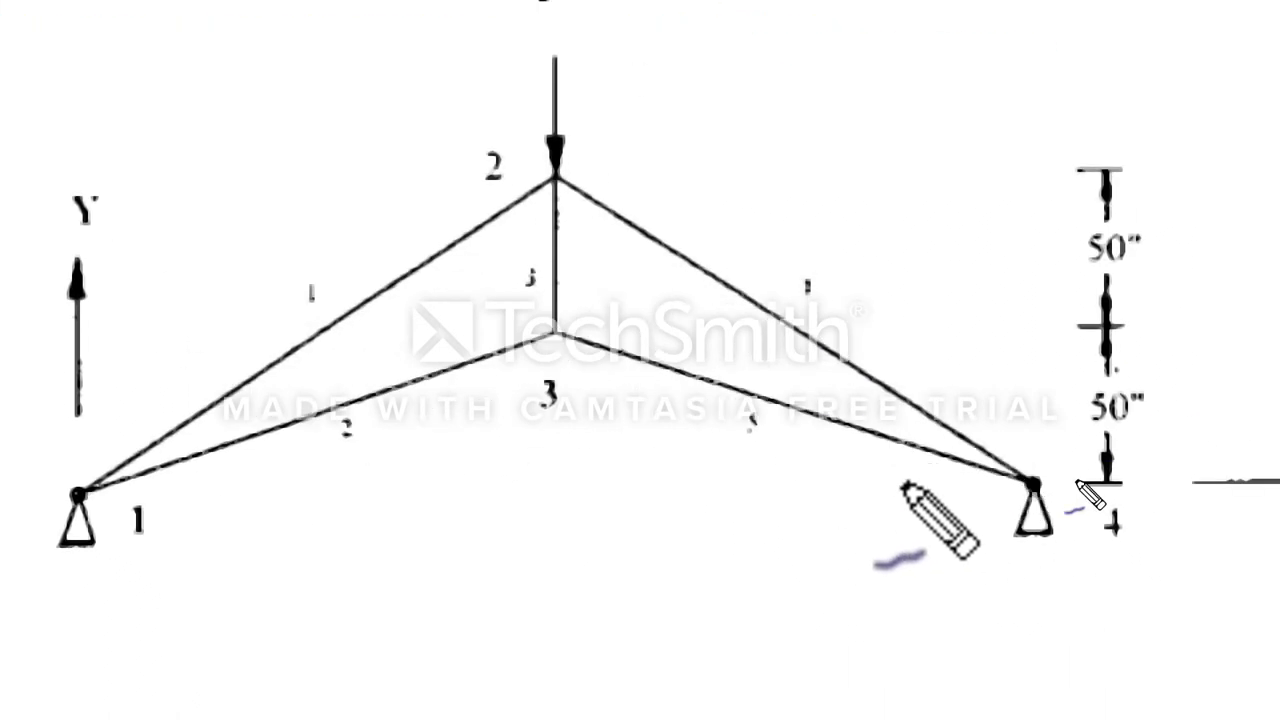
{"action": "mouse_move", "coordinate": [1065, 478]}
{"action": "left_mouse_down"}
{"action": "mouse_move", "coordinate": [1200, 478]}
{"action": "mouse_move", "coordinate": [1160, 500]}
{"action": "left_mouse_up"}
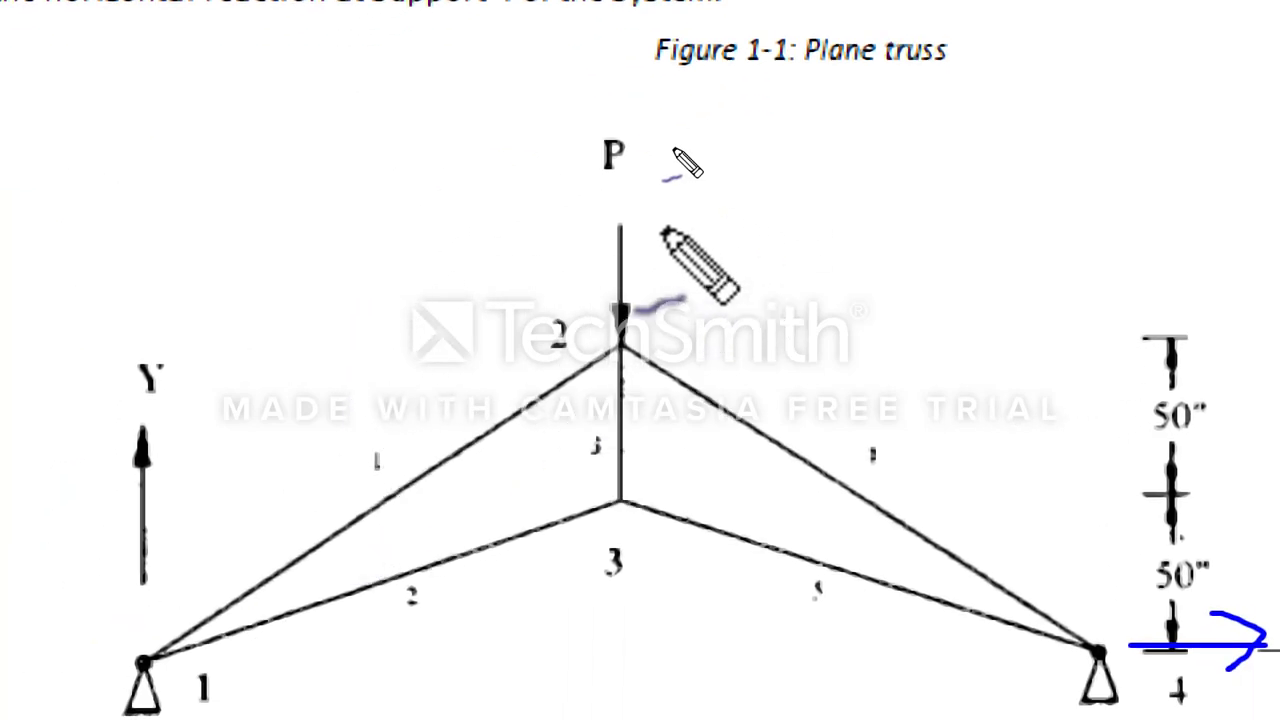
{"action": "mouse_move", "coordinate": [645, 137]}
{"action": "left_mouse_down"}
{"action": "mouse_move", "coordinate": [679, 136]}
{"action": "mouse_move", "coordinate": [734, 172]}
{"action": "left_mouse_up"}
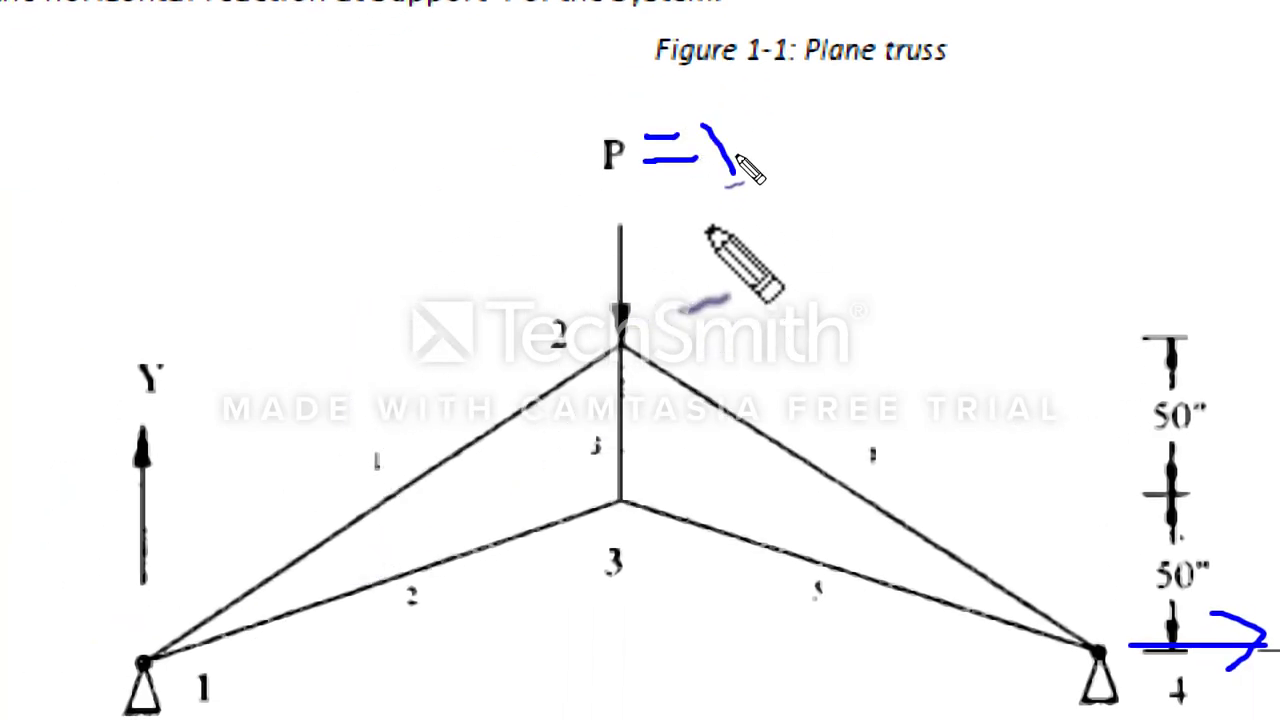
{"action": "left_click_drag", "start_coordinate": [755, 120], "coordinate": [758, 118]}
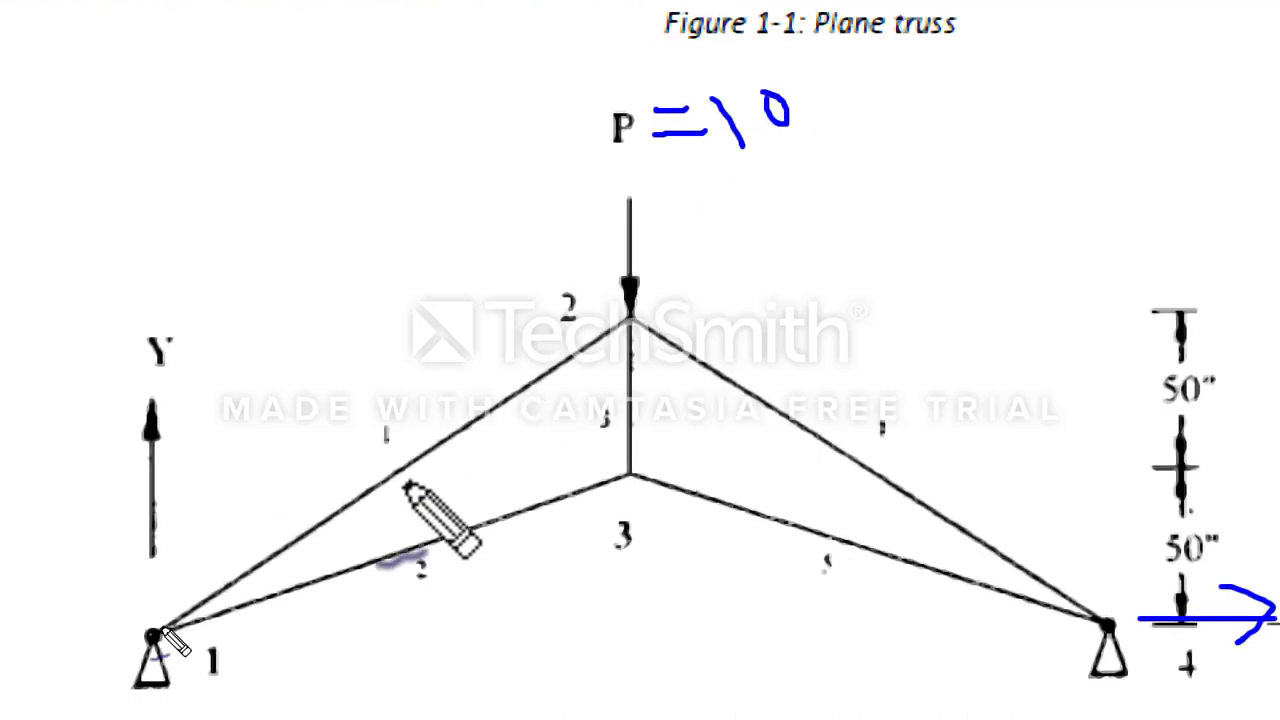
{"action": "mouse_move", "coordinate": [153, 535]}
{"action": "left_mouse_down"}
{"action": "mouse_move", "coordinate": [155, 592]}
{"action": "mouse_move", "coordinate": [152, 532]}
{"action": "mouse_move", "coordinate": [182, 552]}
{"action": "left_mouse_up"}
{"action": "mouse_move", "coordinate": [188, 478]}
{"action": "left_mouse_down"}
{"action": "mouse_move", "coordinate": [228, 476]}
{"action": "mouse_move", "coordinate": [200, 515]}
{"action": "left_mouse_up"}
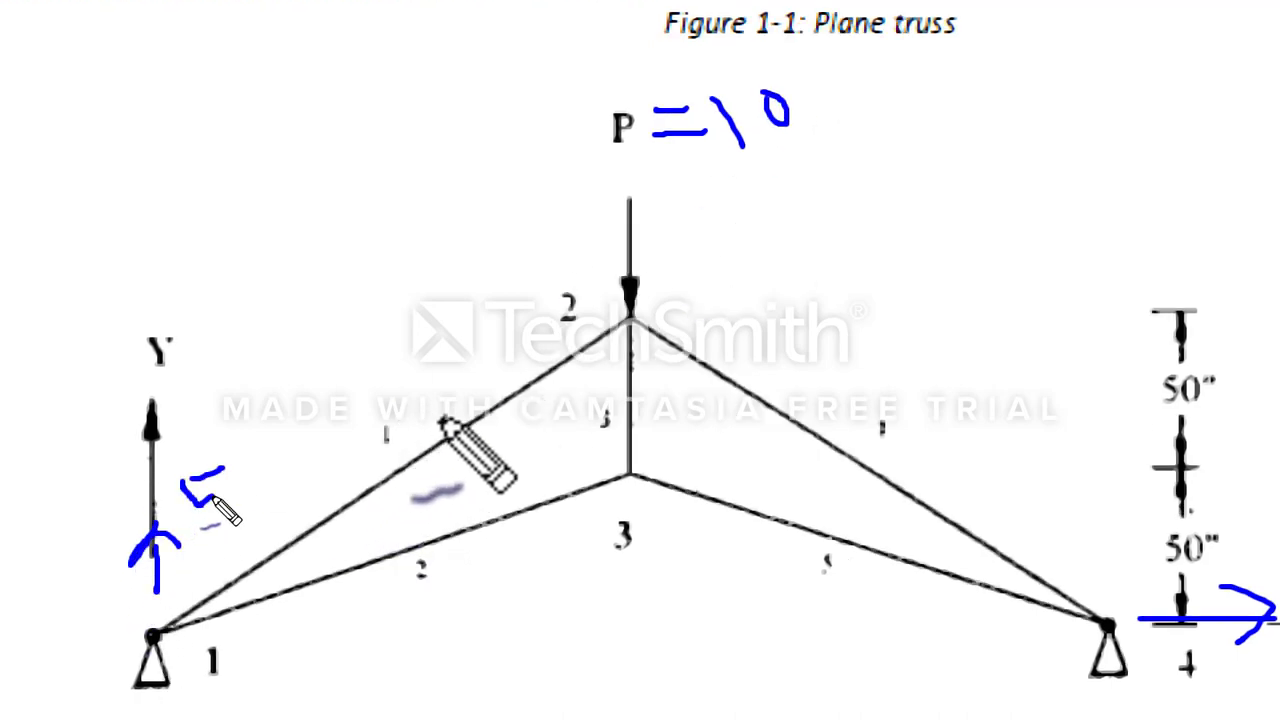
{"action": "left_click_drag", "start_coordinate": [253, 466], "coordinate": [272, 490]}
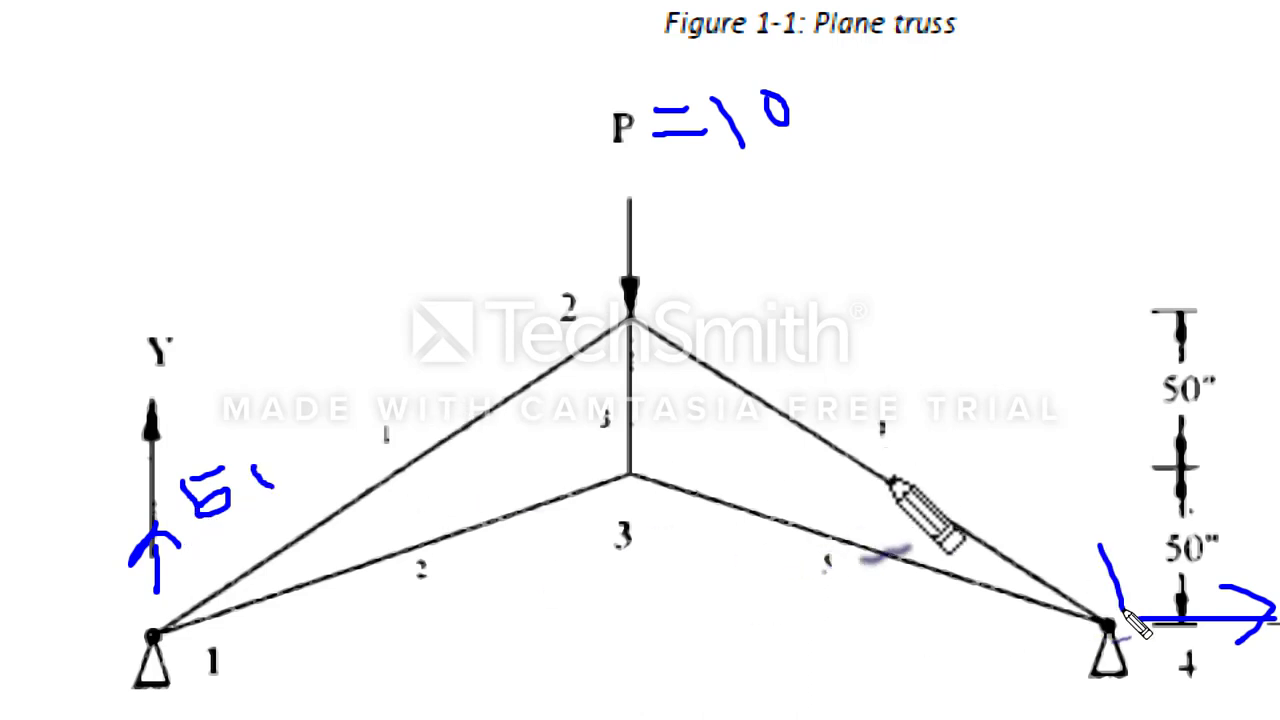
{"action": "mouse_move", "coordinate": [1098, 517]}
{"action": "left_mouse_down"}
{"action": "mouse_move", "coordinate": [1122, 608]}
{"action": "mouse_move", "coordinate": [1084, 562]}
{"action": "left_mouse_up"}
{"action": "left_click_drag", "start_coordinate": [1098, 548], "coordinate": [1112, 544]}
{"action": "mouse_move", "coordinate": [1066, 434]}
{"action": "left_mouse_down"}
{"action": "mouse_move", "coordinate": [1115, 416]}
{"action": "mouse_move", "coordinate": [1050, 478]}
{"action": "left_mouse_up"}
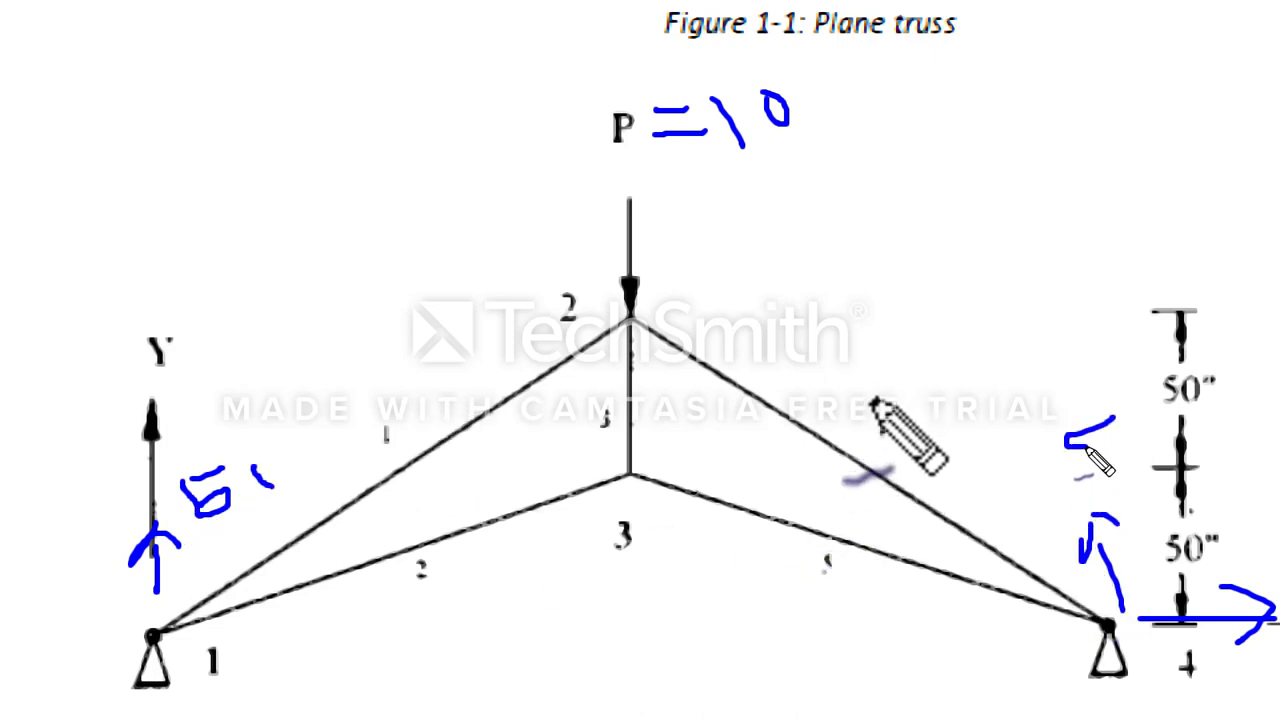
{"action": "left_click_drag", "start_coordinate": [897, 486], "coordinate": [956, 524]}
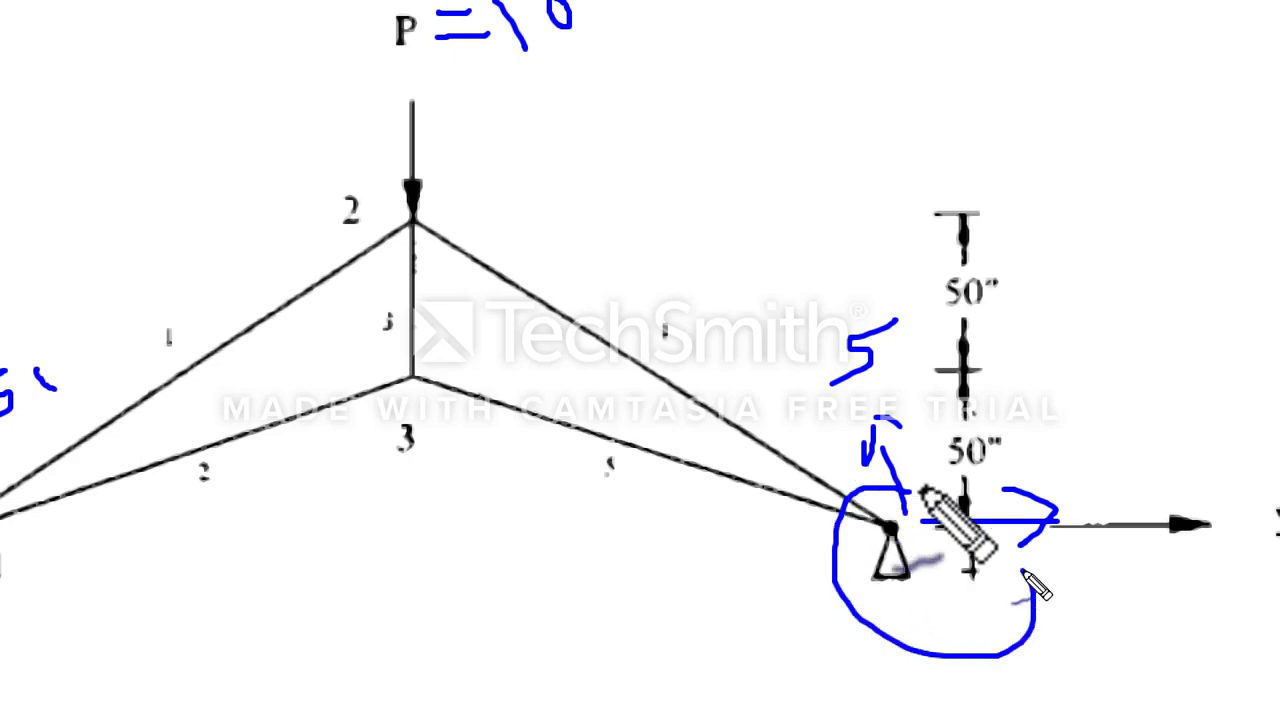
{"action": "key", "text": "Escape"}
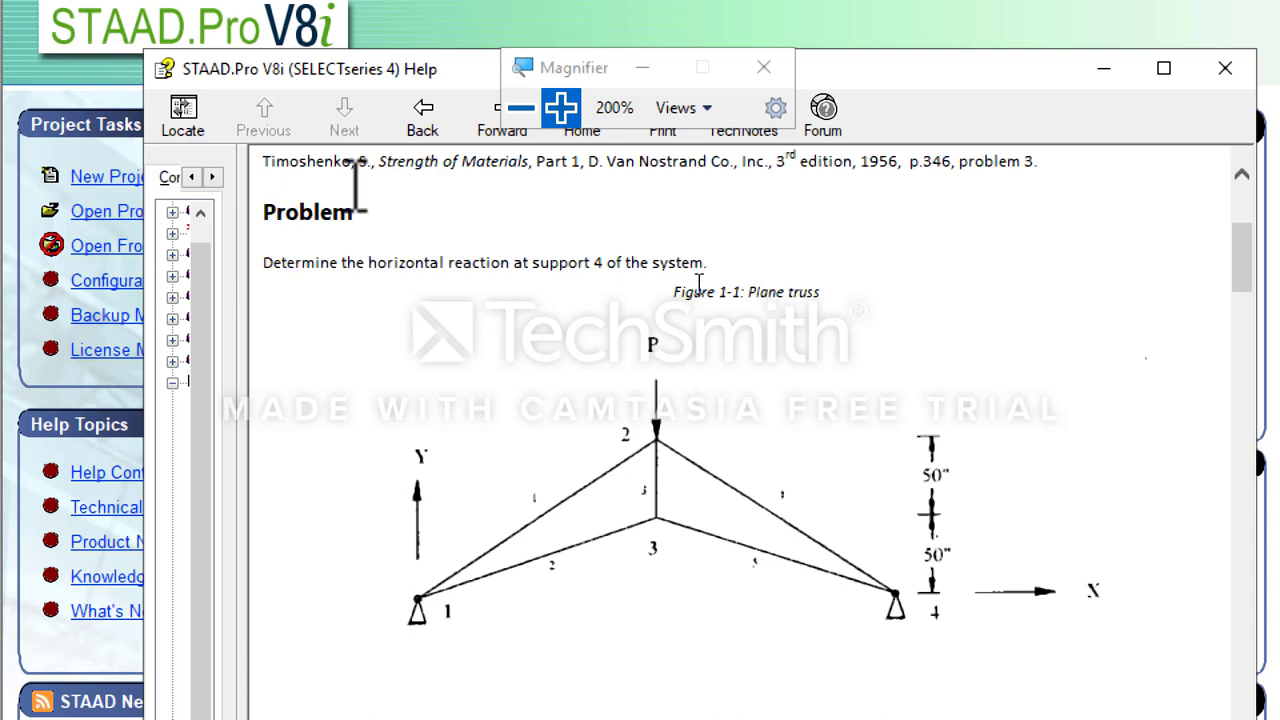
Scroll past the truss figure and reaction Comparison table to the STAAD Input listing
{"action": "scroll", "coordinate": [440, 240], "scroll_direction": "down", "scroll_amount": 3}
{"action": "scroll", "coordinate": [440, 240], "scroll_direction": "down", "scroll_amount": 1}
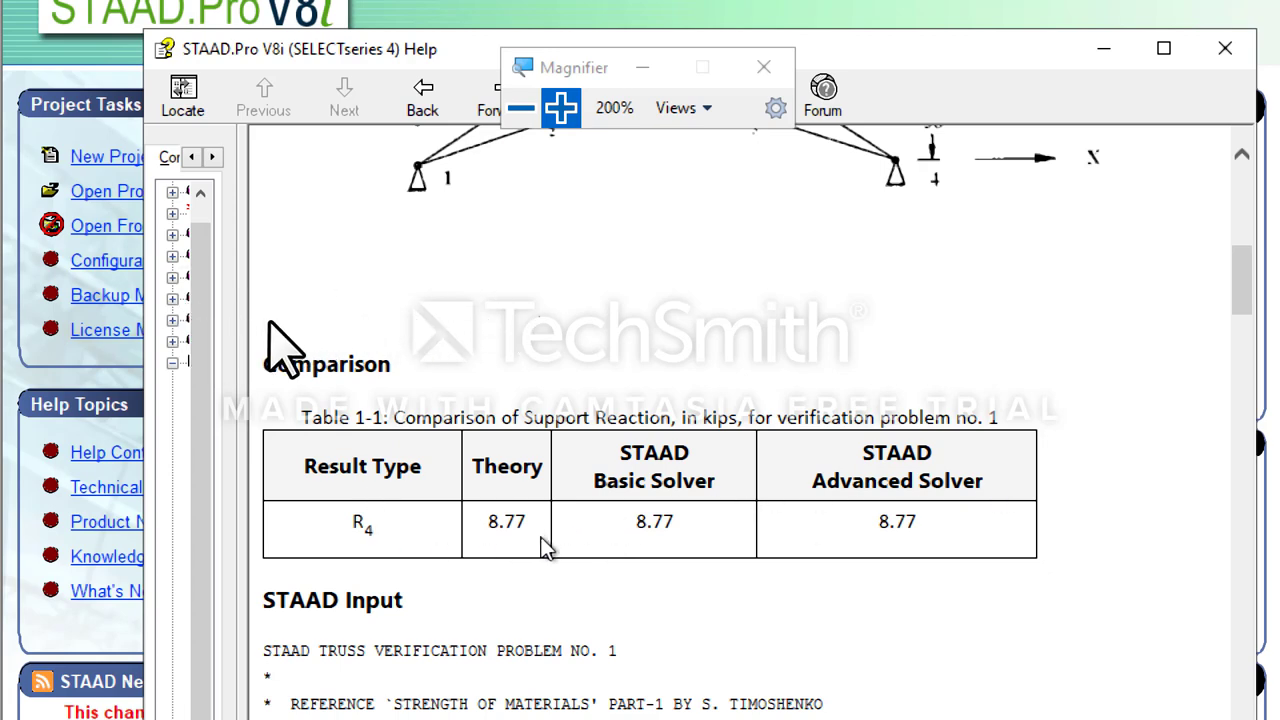
{"action": "left_click", "coordinate": [532, 536]}
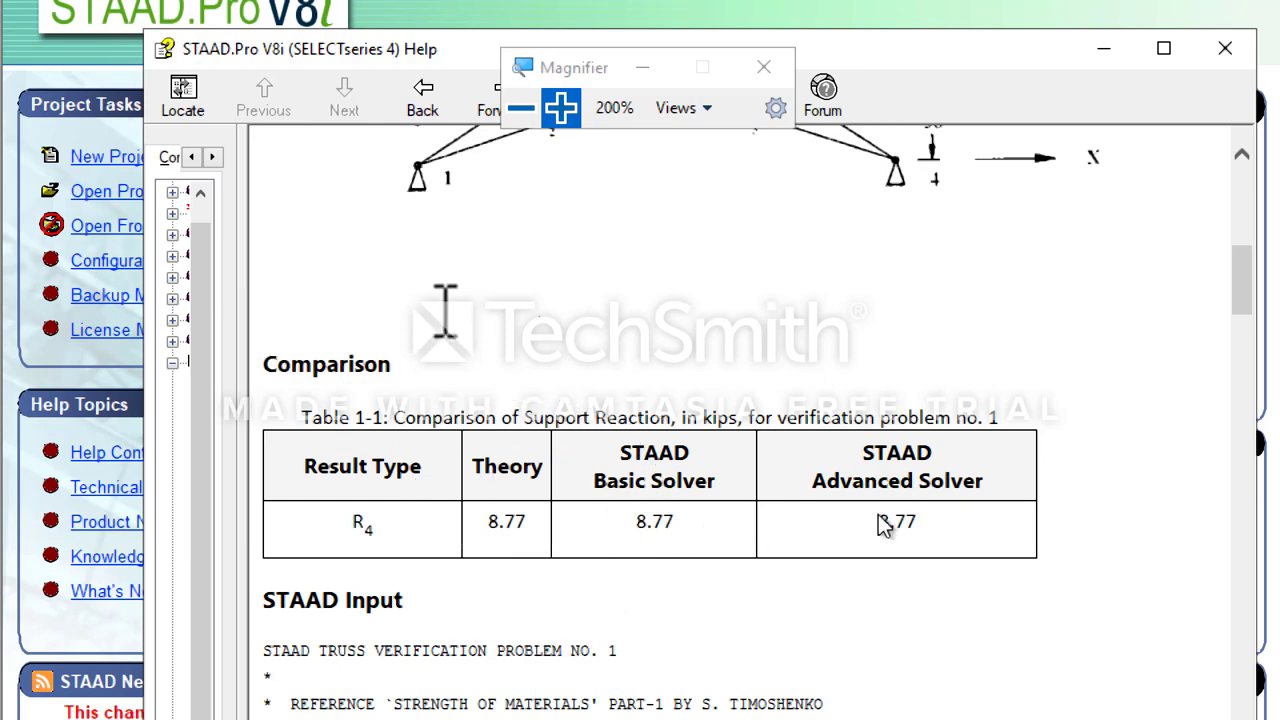
{"action": "scroll", "coordinate": [880, 516], "scroll_direction": "down", "scroll_amount": 3}
{"action": "scroll", "coordinate": [880, 515], "scroll_direction": "up", "scroll_amount": 4}
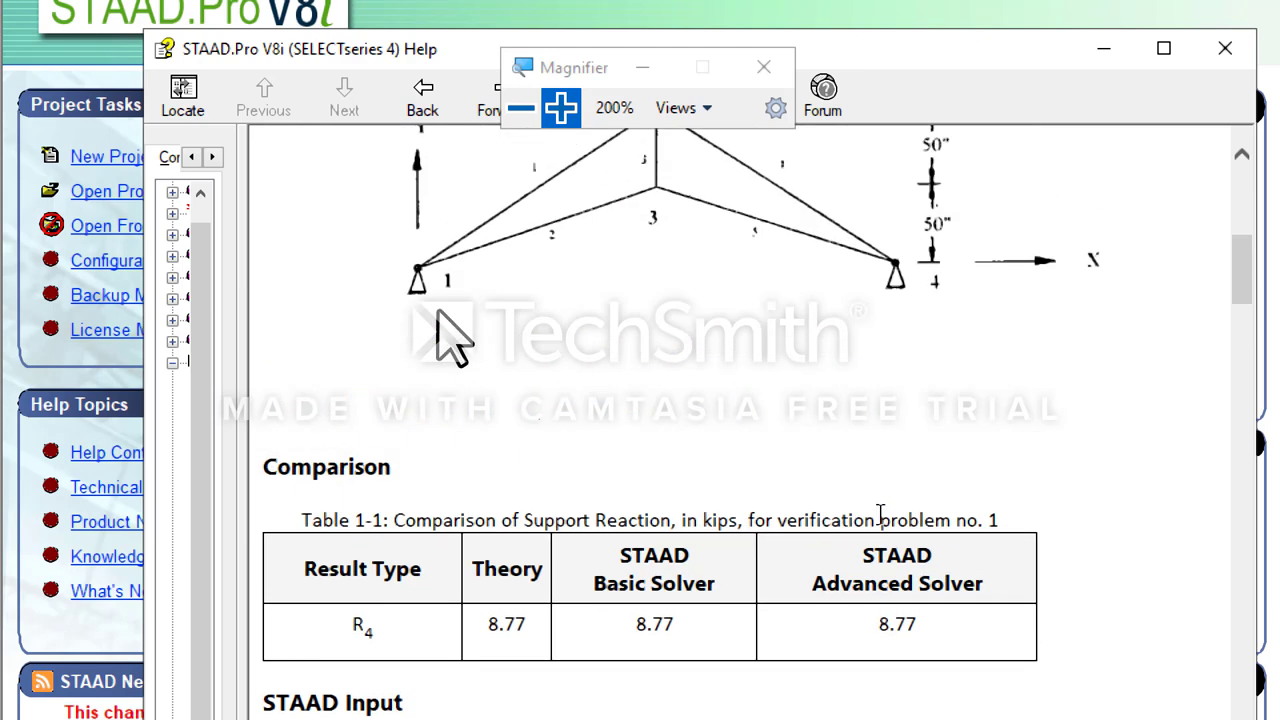
{"action": "scroll", "coordinate": [878, 514], "scroll_direction": "up", "scroll_amount": 3}
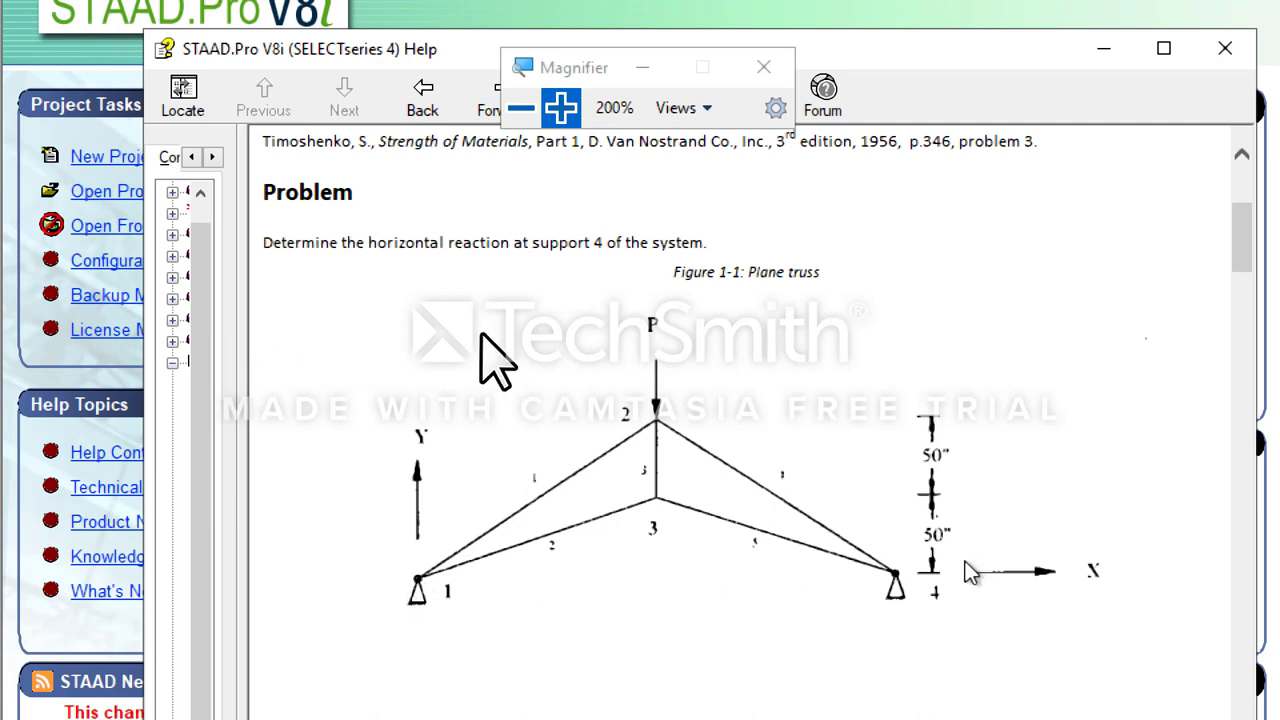
{"action": "left_click", "coordinate": [957, 535]}
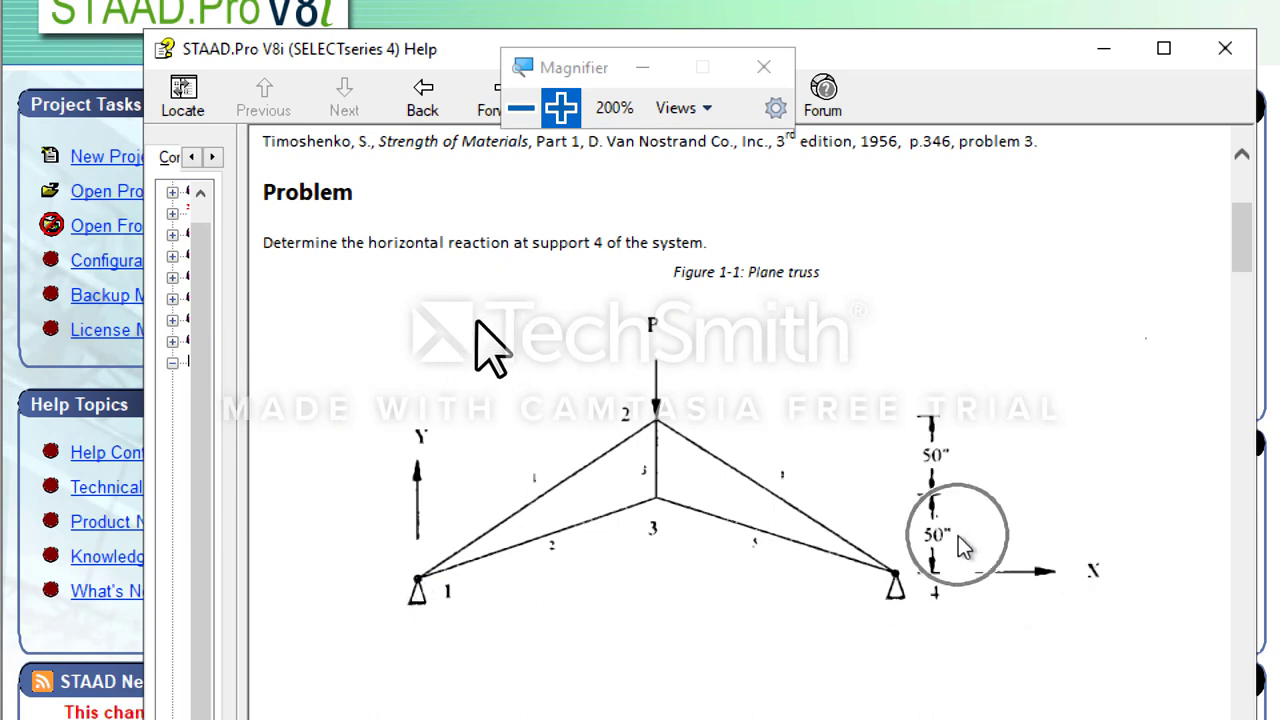
{"action": "left_click", "coordinate": [949, 449]}
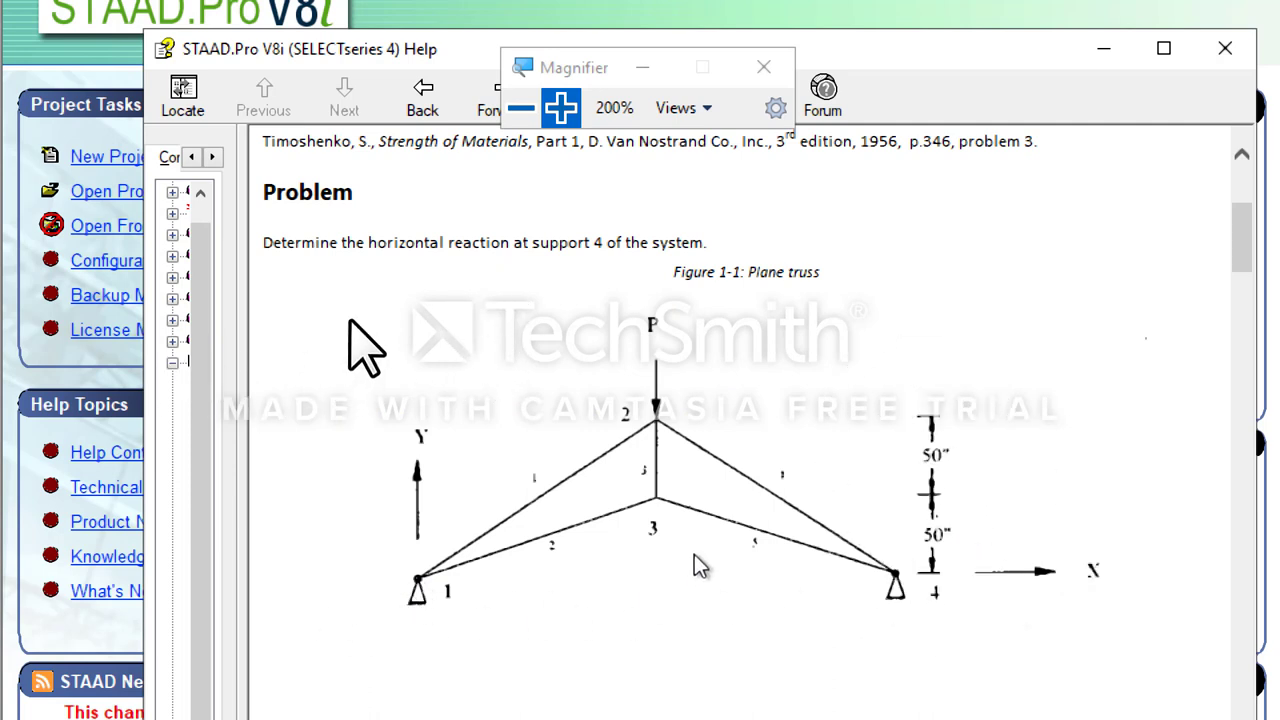
{"action": "scroll", "coordinate": [695, 552], "scroll_direction": "down", "scroll_amount": 5}
{"action": "scroll", "coordinate": [700, 545], "scroll_direction": "down", "scroll_amount": 5}
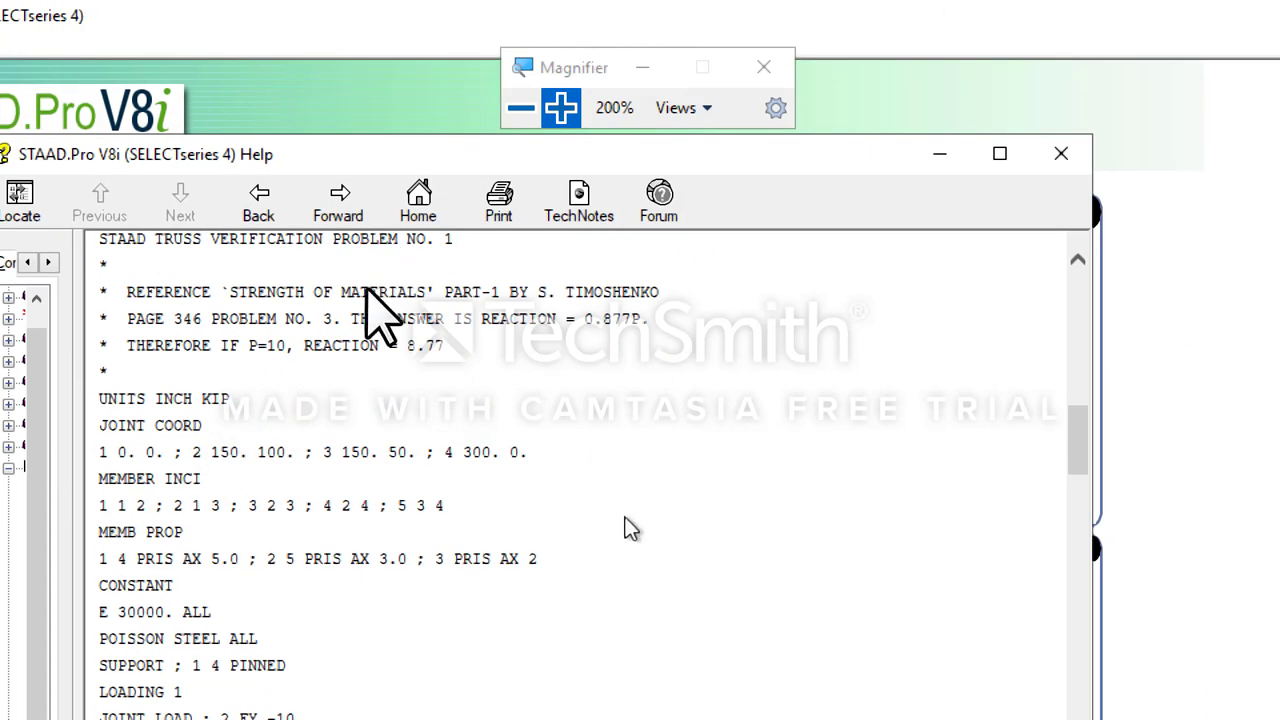
Scroll back and forth over the truss figure, Table 1-1 and the input listing
{"action": "scroll", "coordinate": [638, 630], "scroll_direction": "up", "scroll_amount": 2}
{"action": "scroll", "coordinate": [638, 630], "scroll_direction": "up", "scroll_amount": 5}
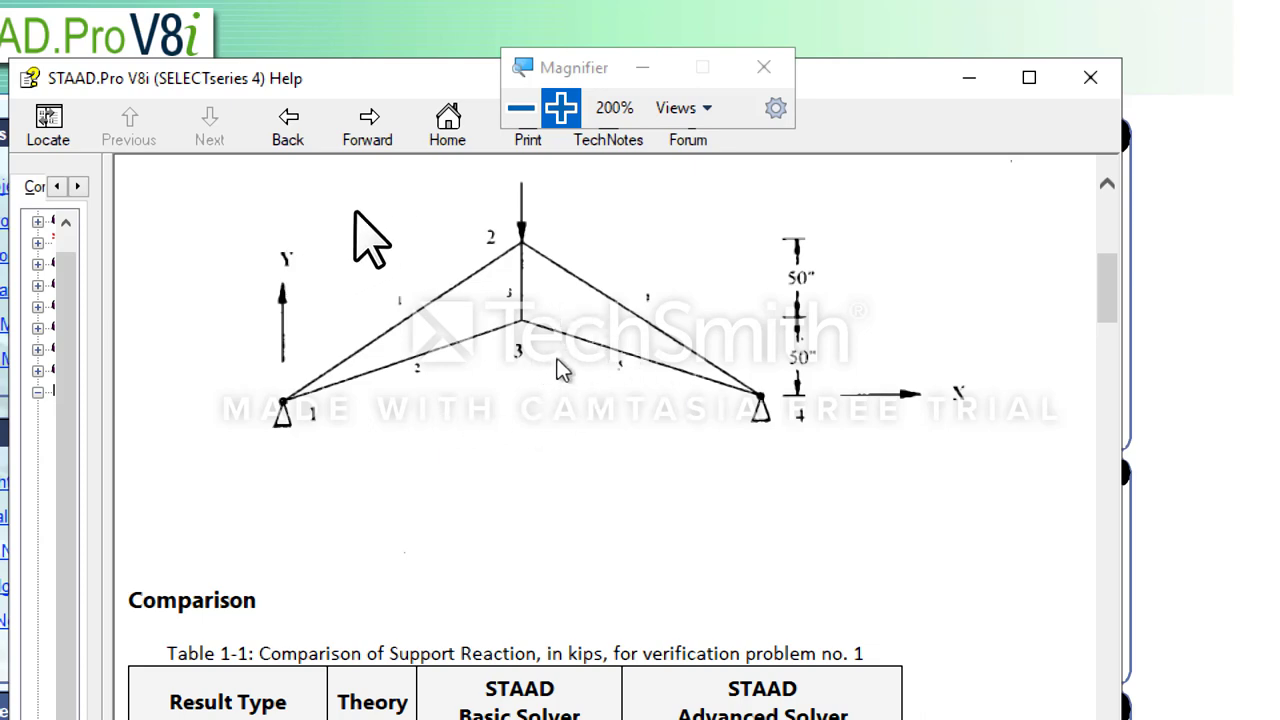
{"action": "scroll", "coordinate": [571, 367], "scroll_direction": "down", "scroll_amount": 4}
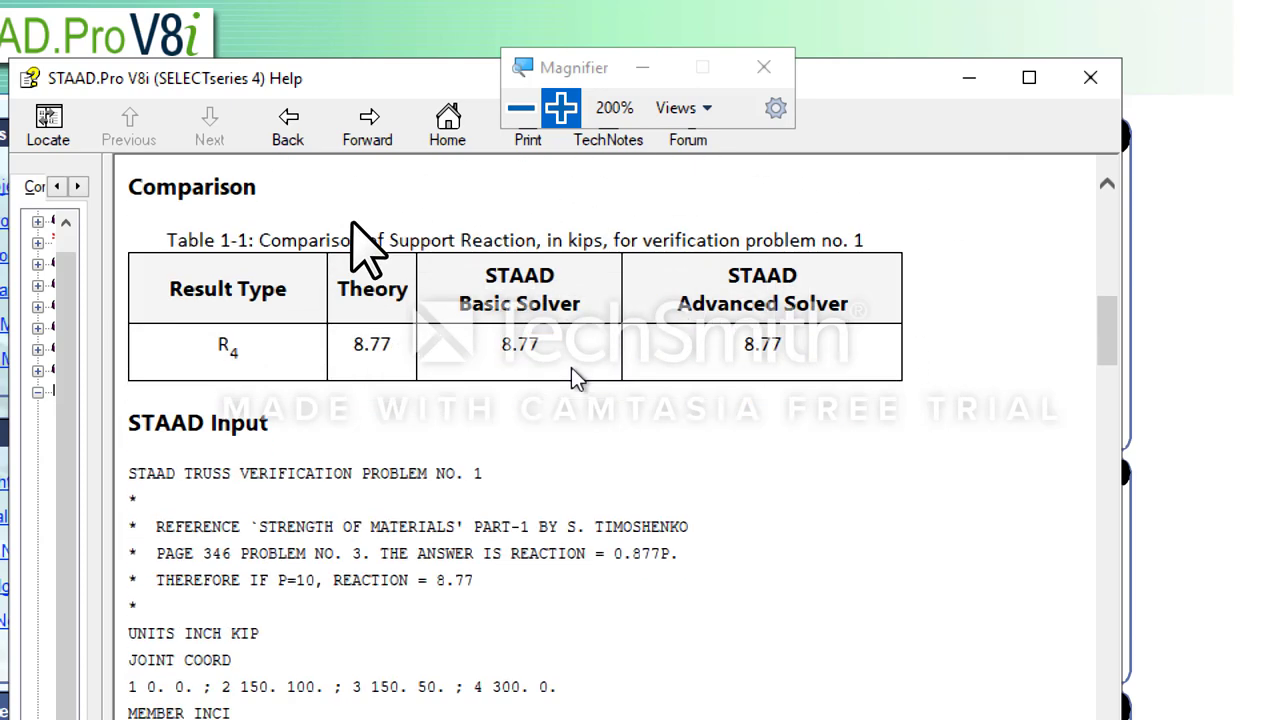
{"action": "scroll", "coordinate": [571, 367], "scroll_direction": "down", "scroll_amount": 4}
{"action": "scroll", "coordinate": [578, 372], "scroll_direction": "down", "scroll_amount": 1}
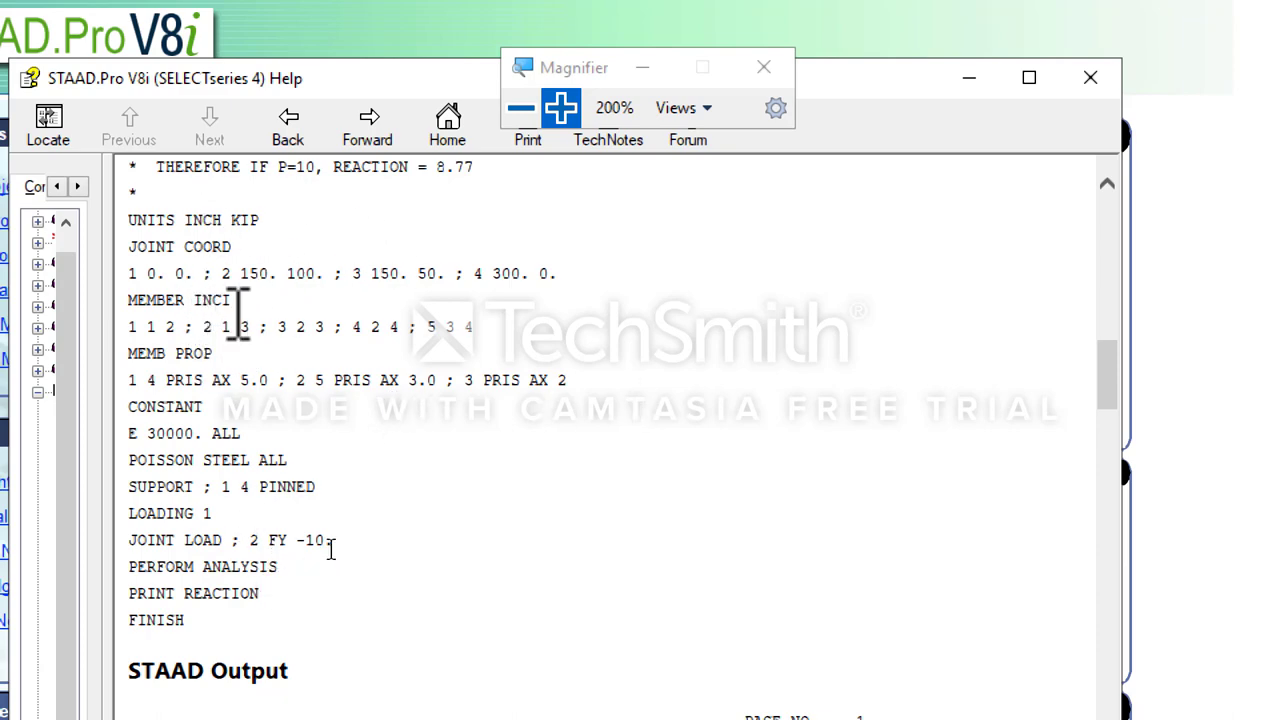
{"action": "scroll", "coordinate": [330, 545], "scroll_direction": "up", "scroll_amount": 1}
{"action": "scroll", "coordinate": [330, 551], "scroll_direction": "down", "scroll_amount": 3}
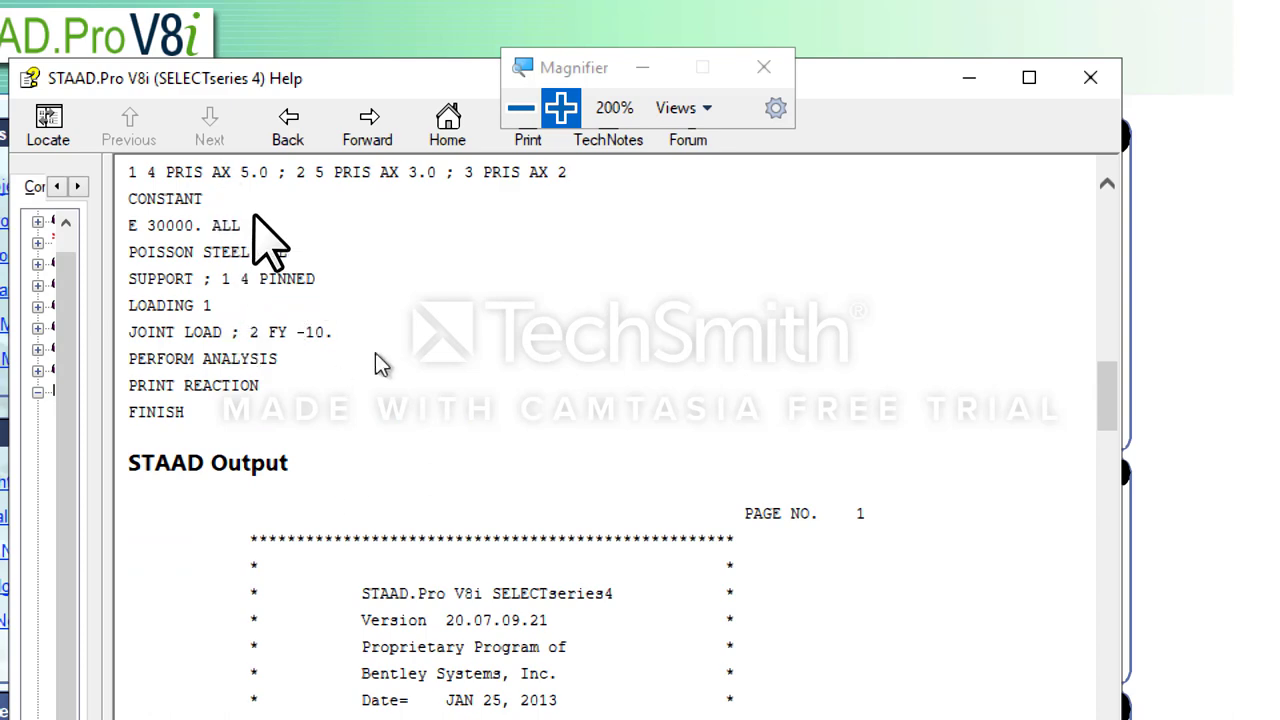
{"action": "scroll", "coordinate": [375, 352], "scroll_direction": "up", "scroll_amount": 5}
{"action": "scroll", "coordinate": [600, 450], "scroll_direction": "up", "scroll_amount": 5}
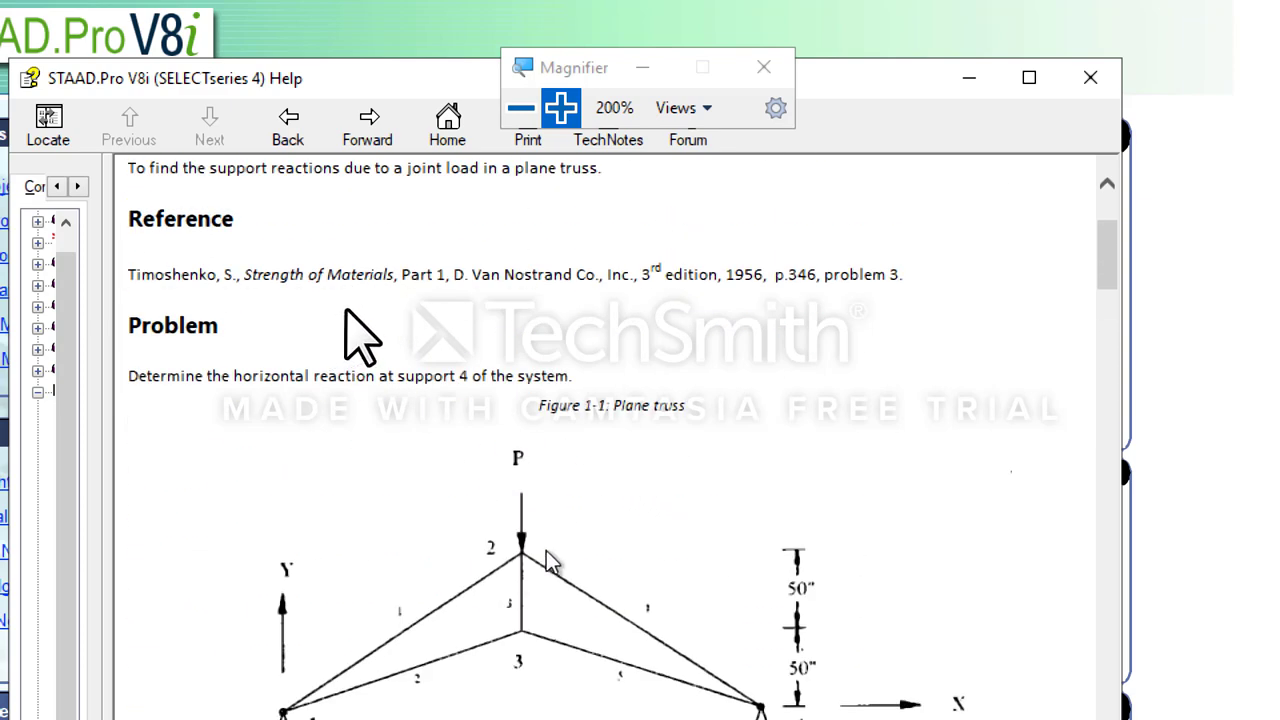
{"action": "scroll", "coordinate": [555, 556], "scroll_direction": "down", "scroll_amount": 3}
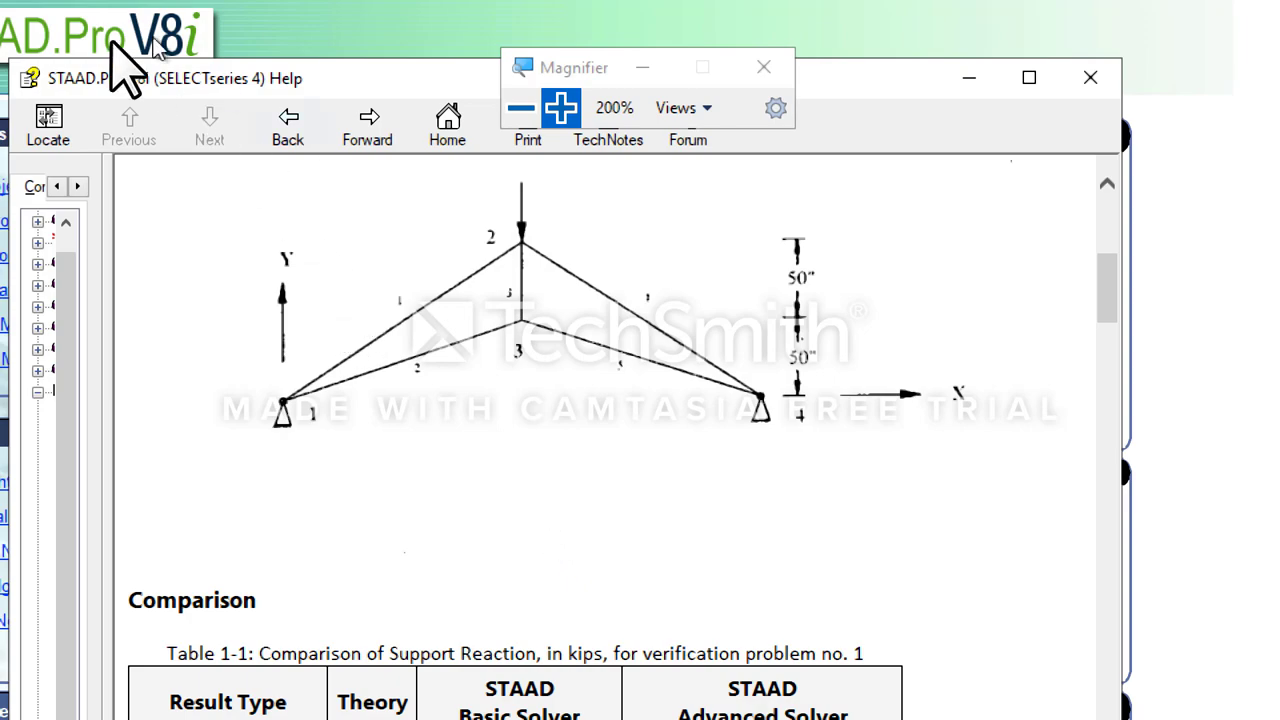
Close the help and begin a new Space structure project
{"action": "left_click", "coordinate": [15, 78]}
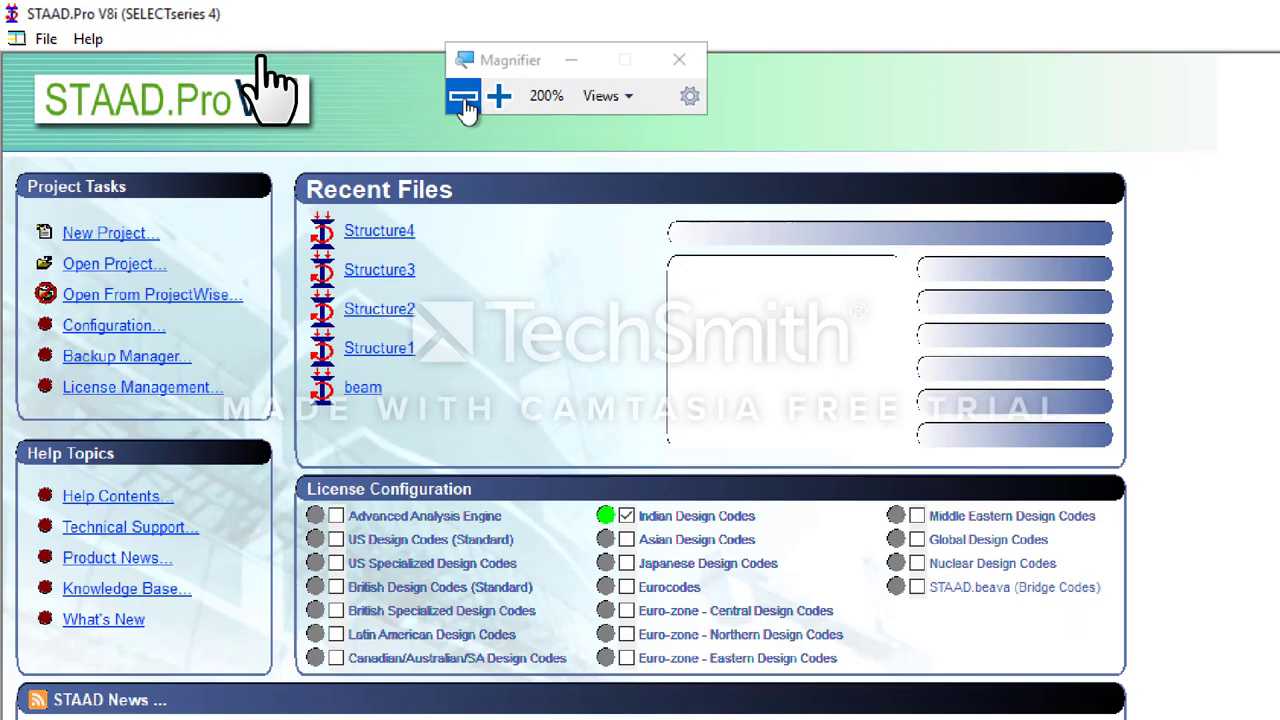
{"action": "left_click", "coordinate": [521, 108]}
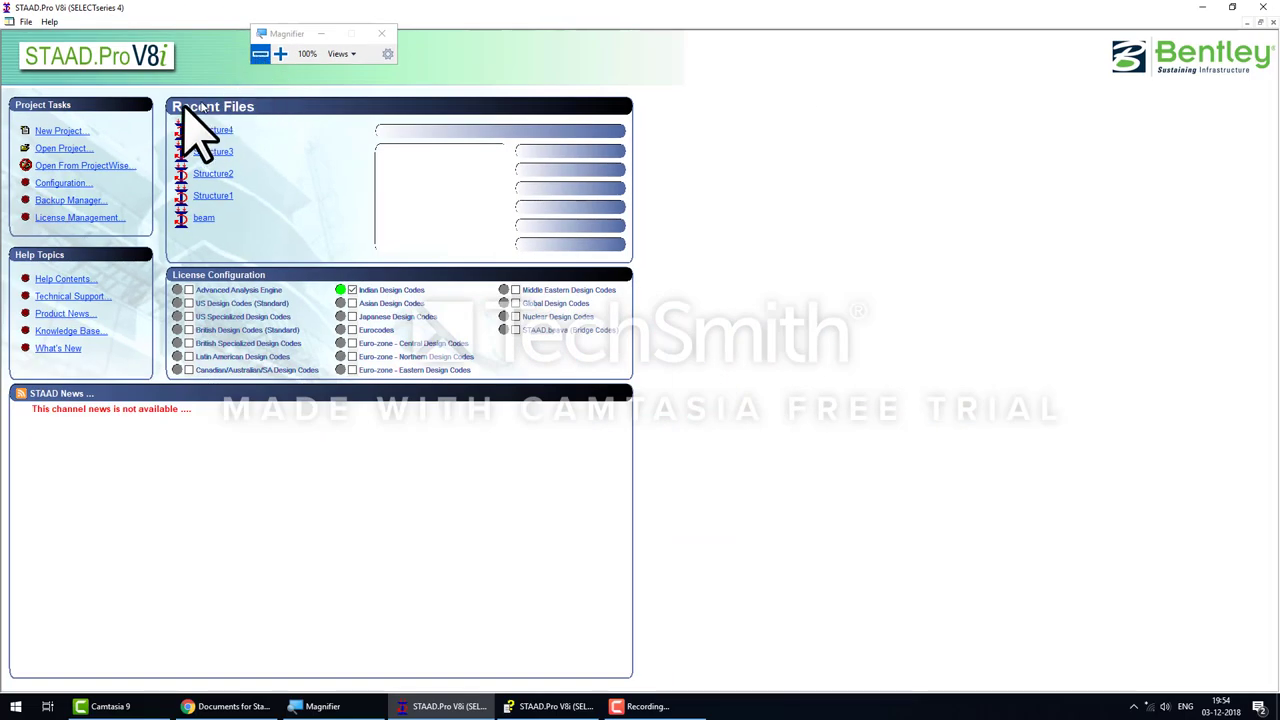
{"action": "left_click", "coordinate": [62, 131]}
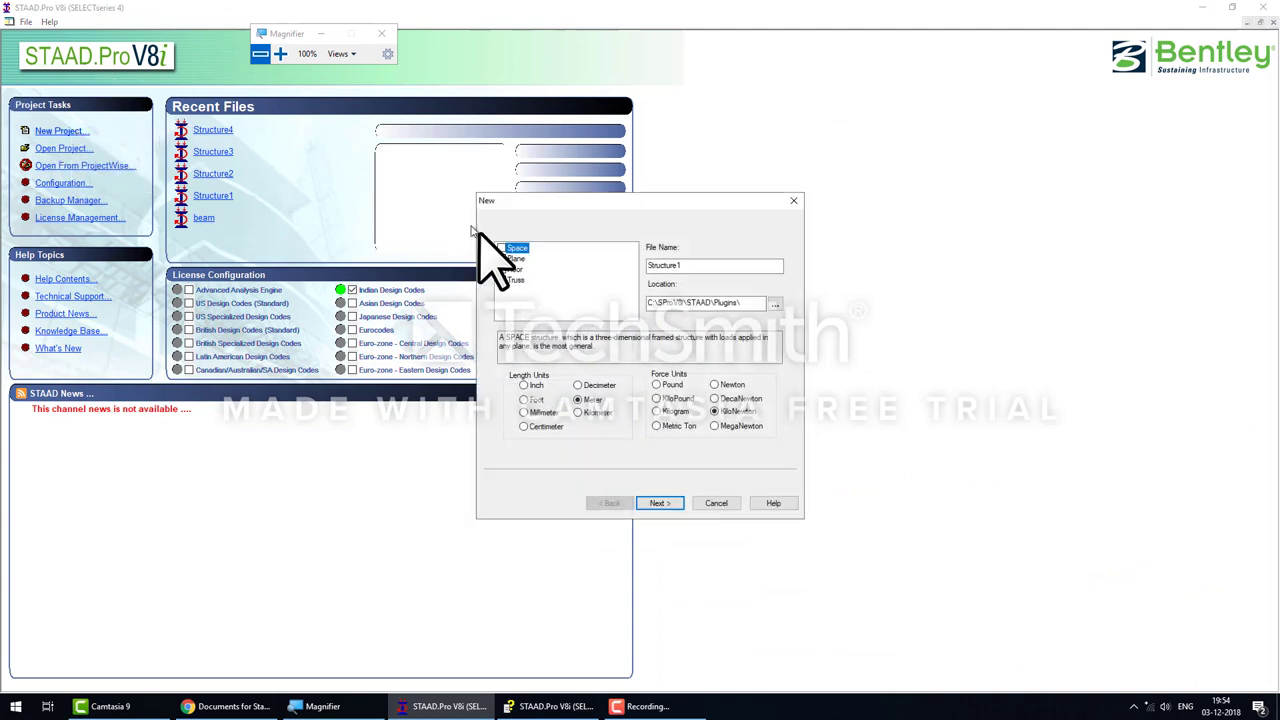
{"action": "left_click", "coordinate": [508, 250]}
{"action": "type", "text": "verification-1"}
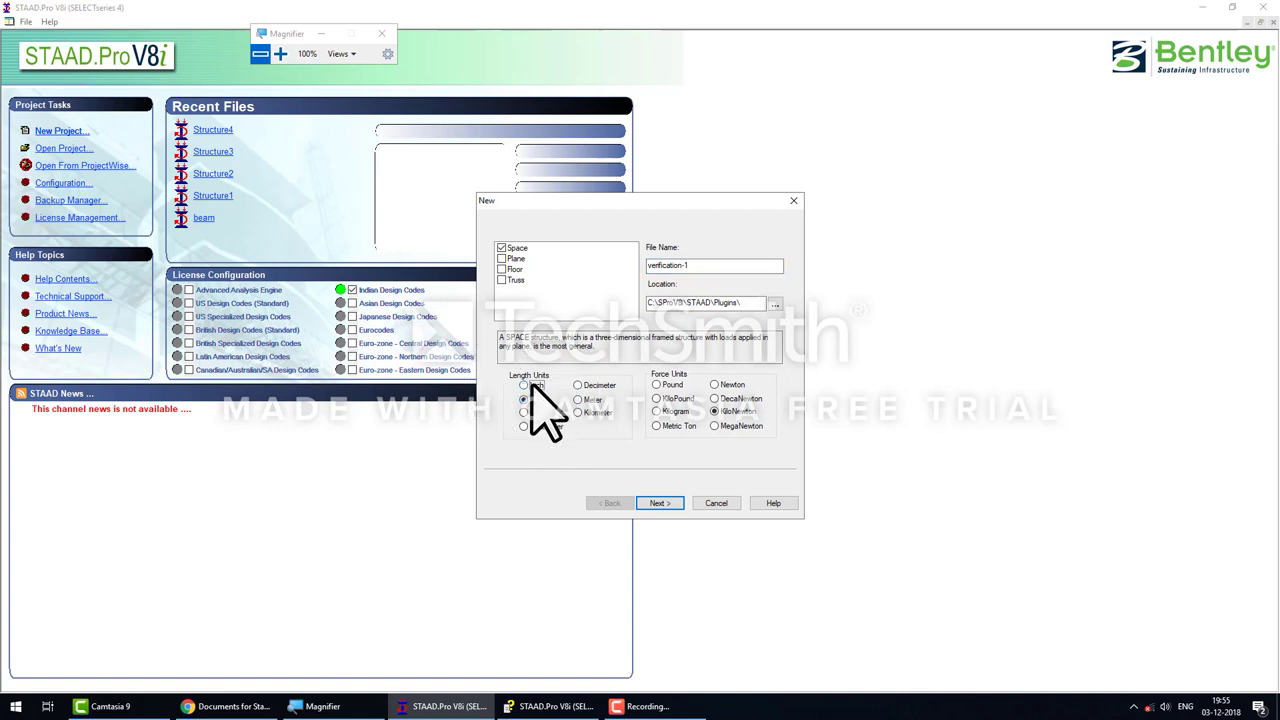
Set verification-1 to Inch and KiloPound units, accept the warning, and finish into Add Beam
{"action": "left_click", "coordinate": [531, 385]}
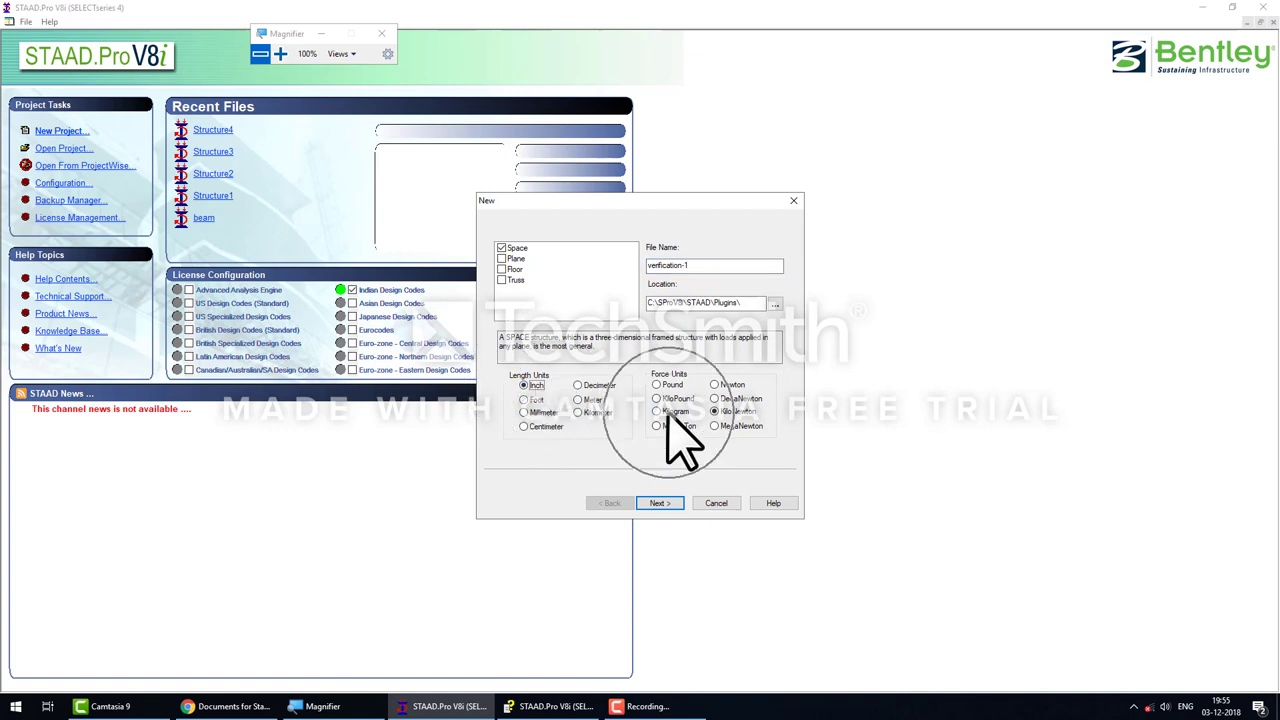
{"action": "left_click", "coordinate": [657, 398]}
{"action": "left_click", "coordinate": [660, 503]}
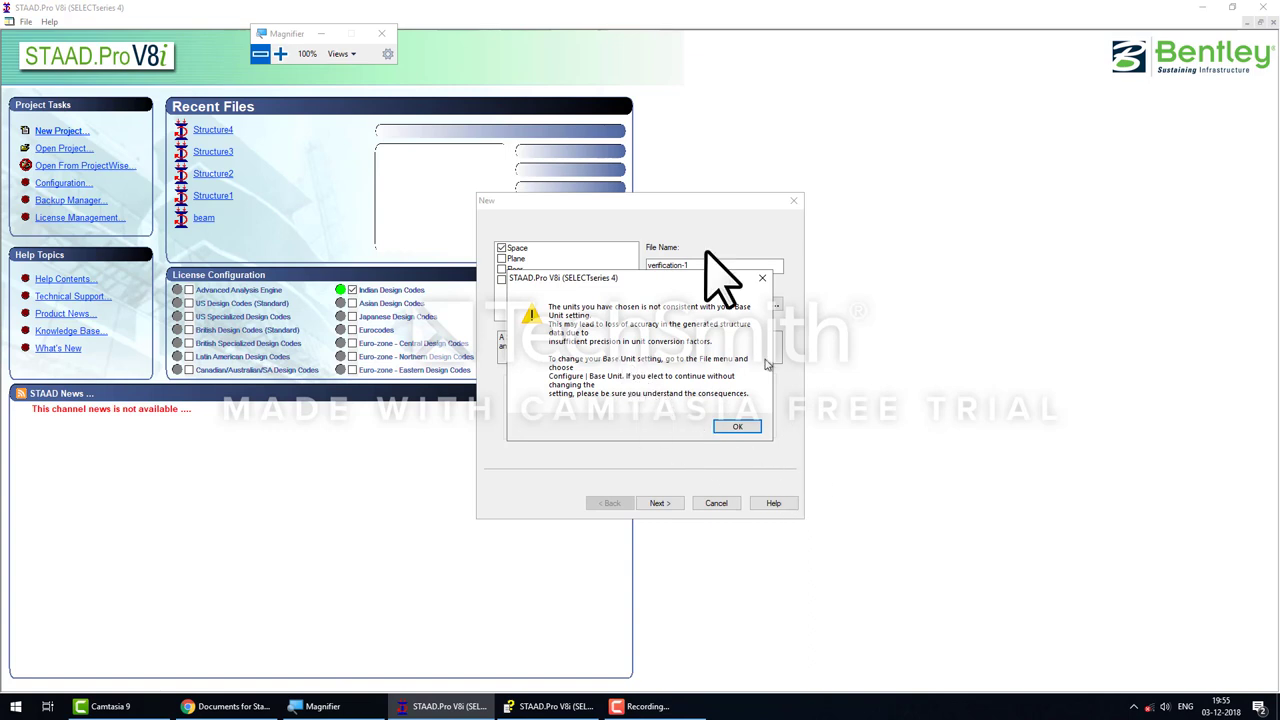
{"action": "left_click", "coordinate": [728, 428]}
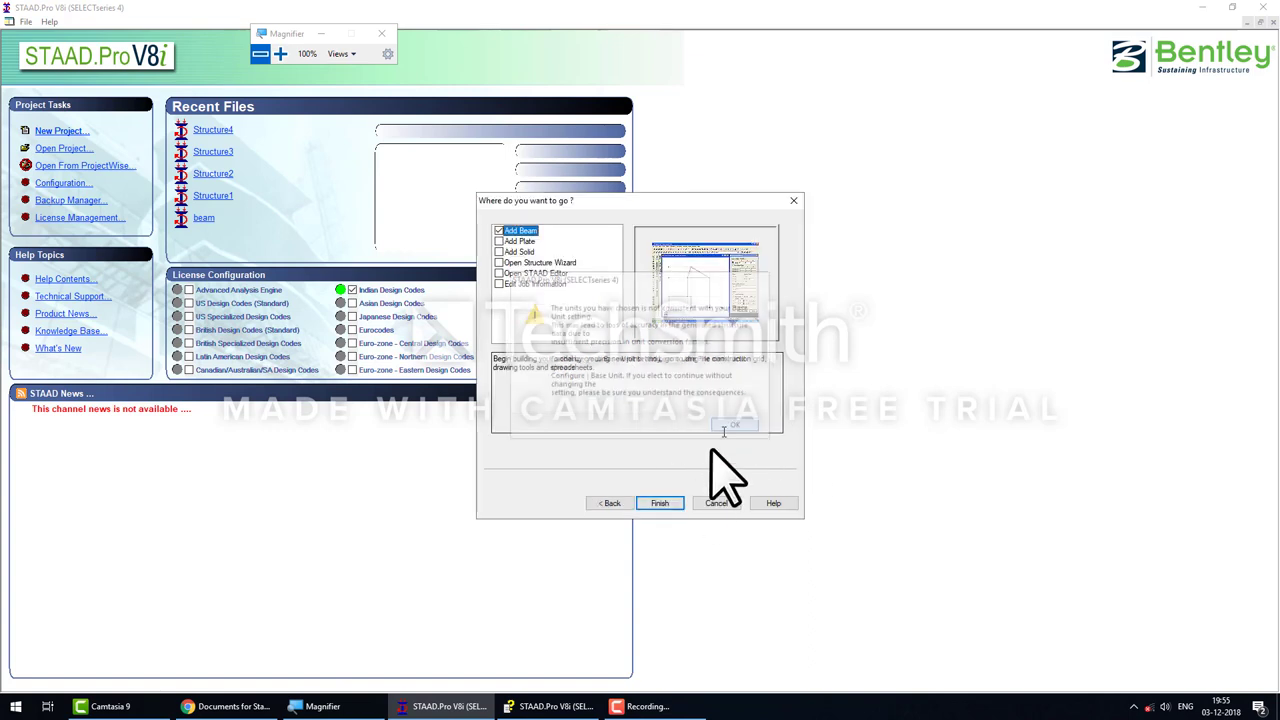
{"action": "left_click", "coordinate": [662, 505]}
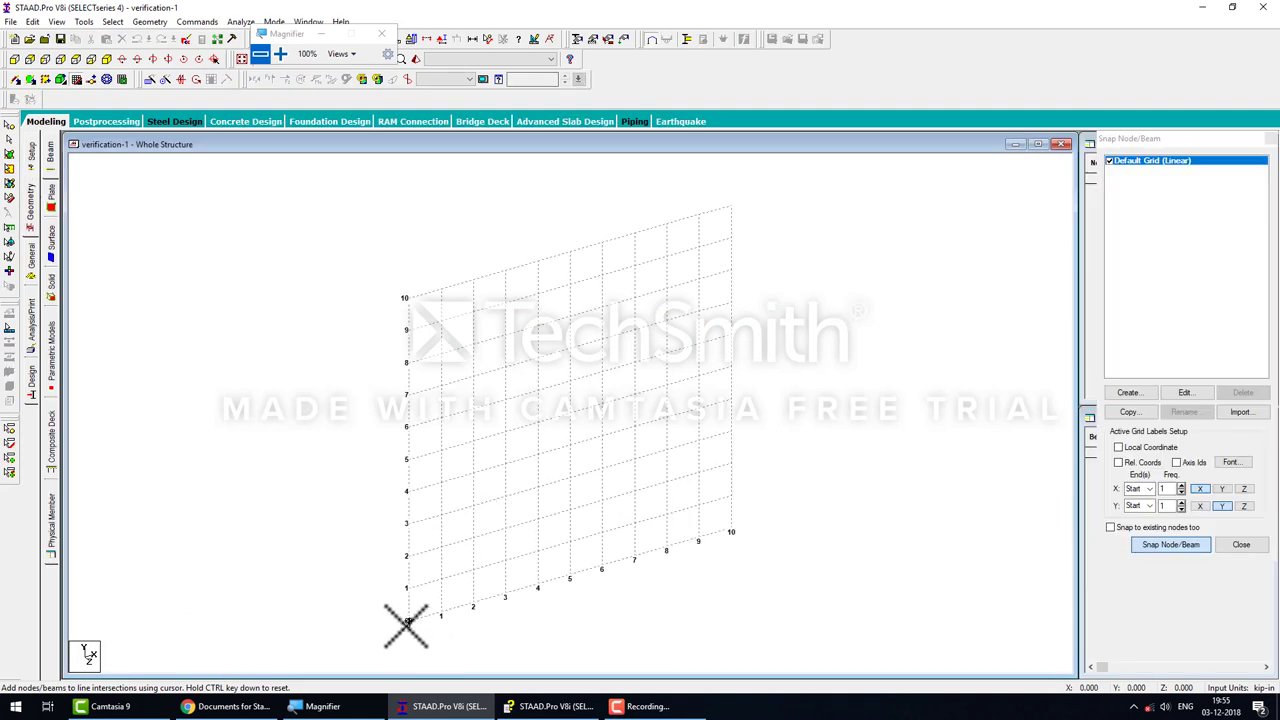
Place node 1 at the origin and select it in node mode
{"action": "left_click", "coordinate": [731, 431]}
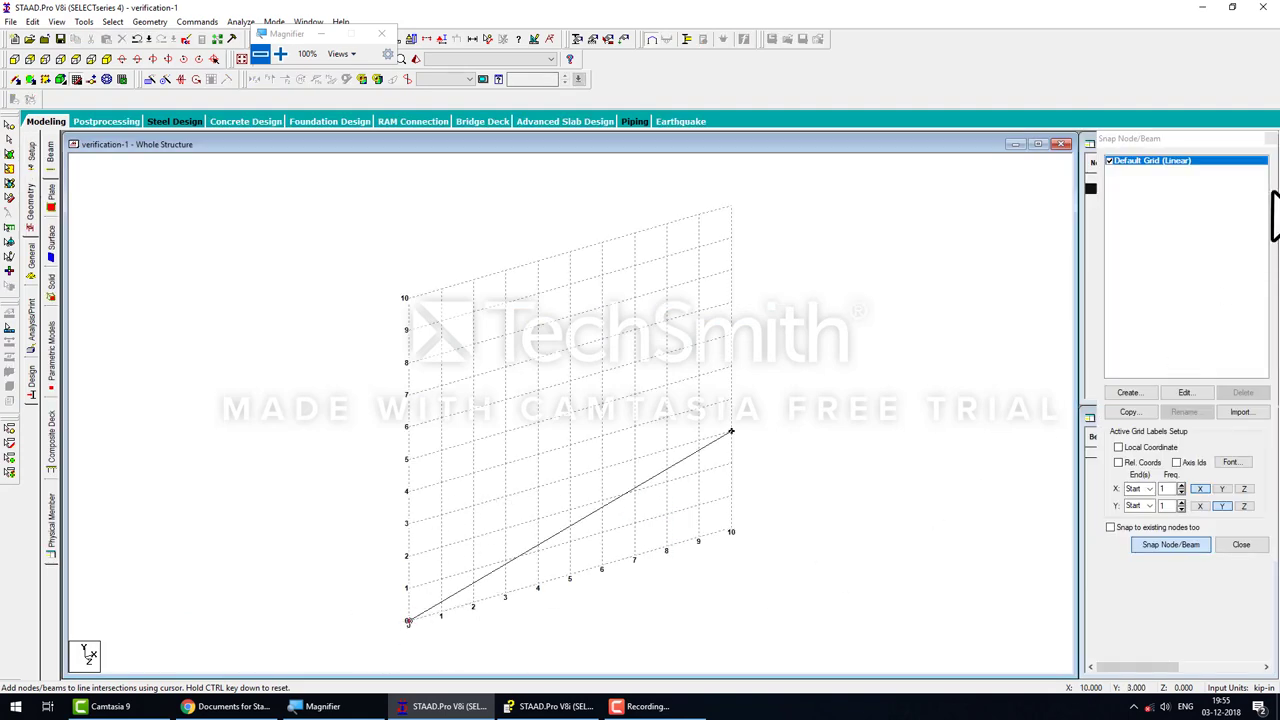
{"action": "left_click", "coordinate": [1268, 140]}
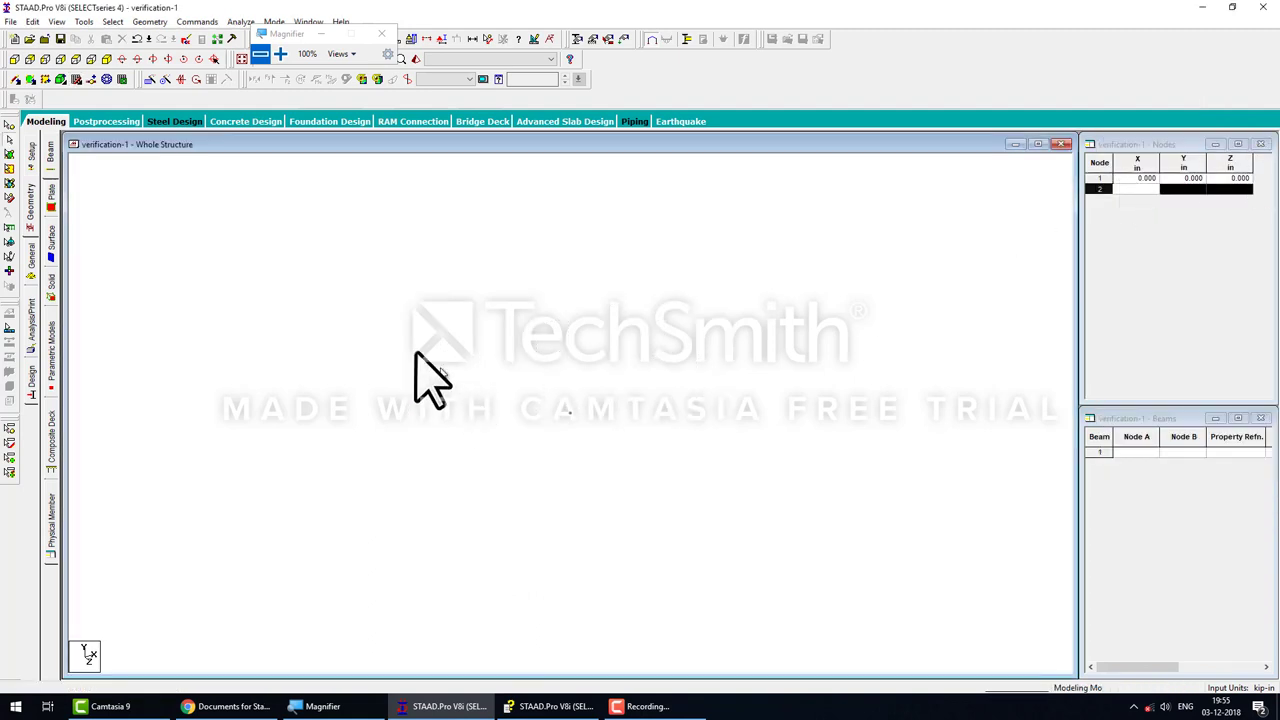
{"action": "left_click", "coordinate": [8, 126]}
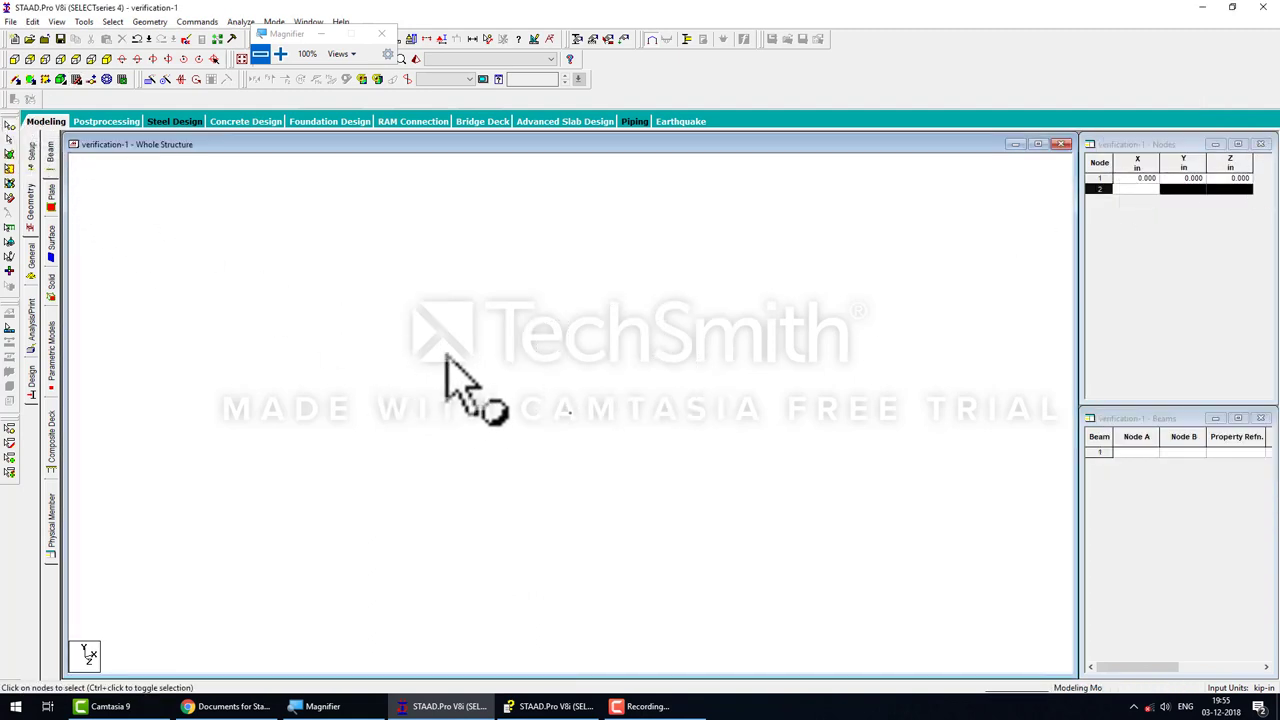
{"action": "left_click_drag", "start_coordinate": [445, 358], "coordinate": [605, 490]}
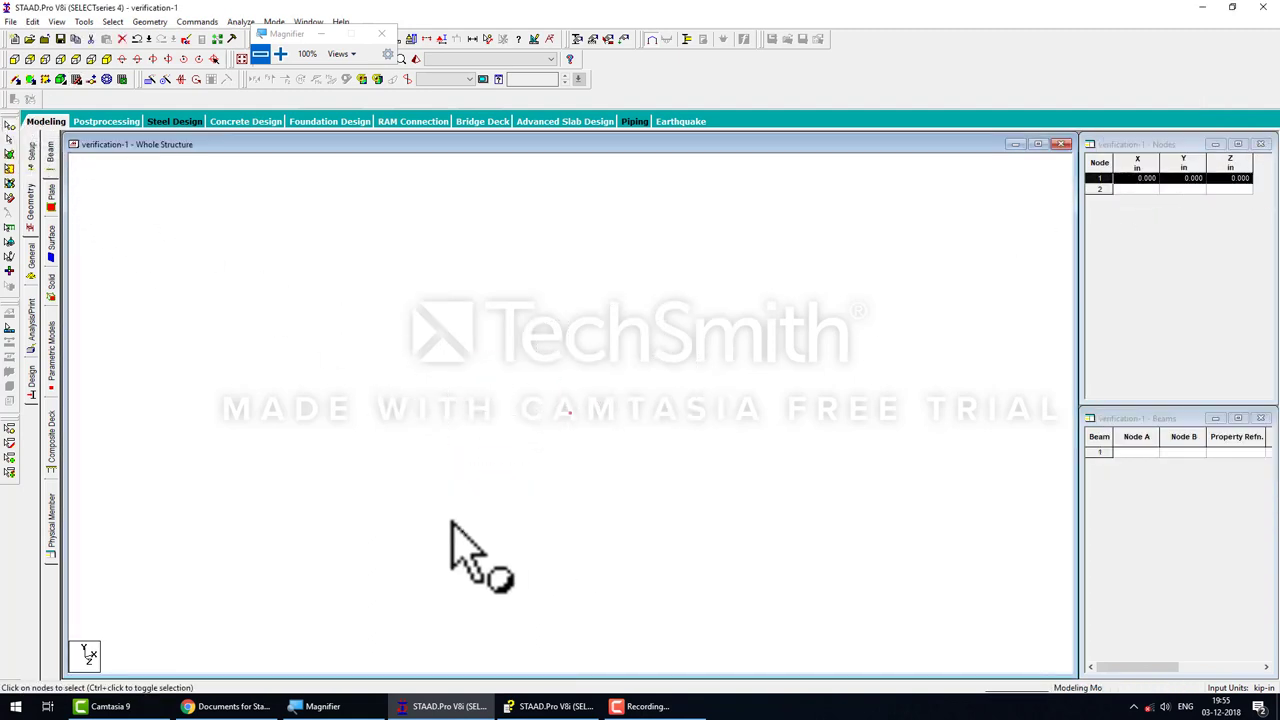
Translationally repeat node 1 in X, 2 steps at 150 in, with linked beams
{"action": "left_click", "coordinate": [149, 80]}
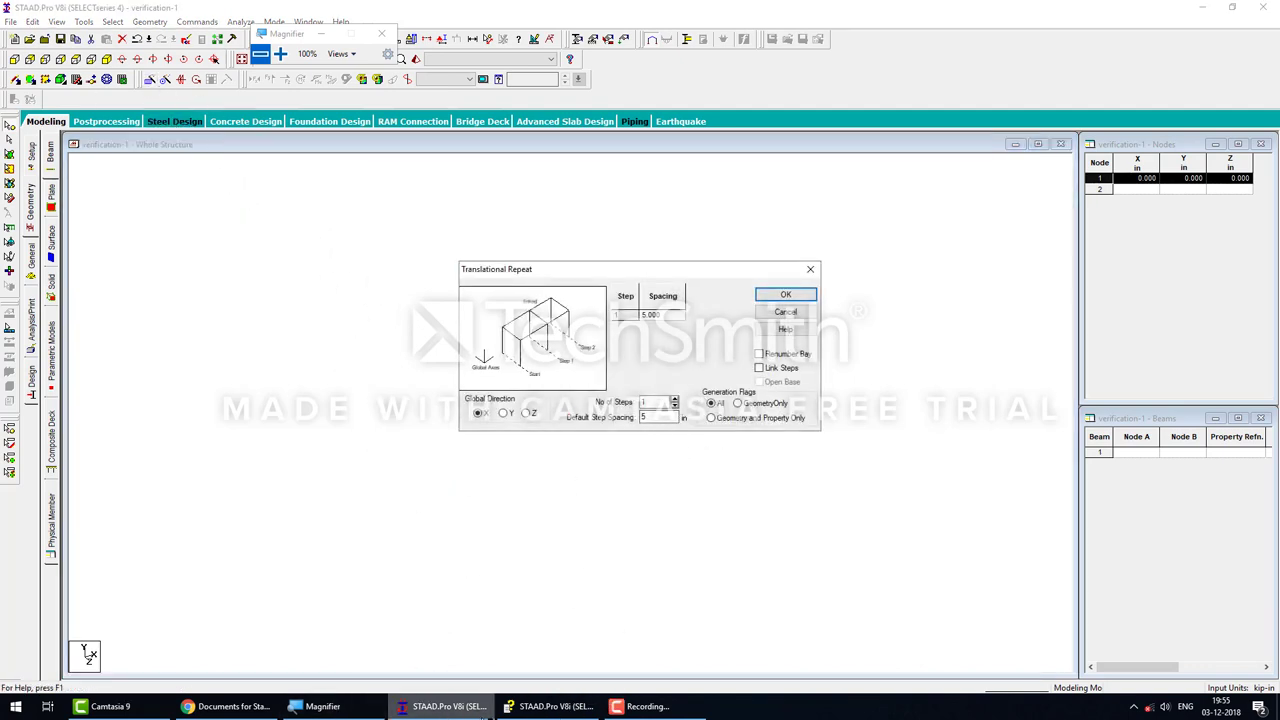
{"action": "left_click", "coordinate": [522, 710]}
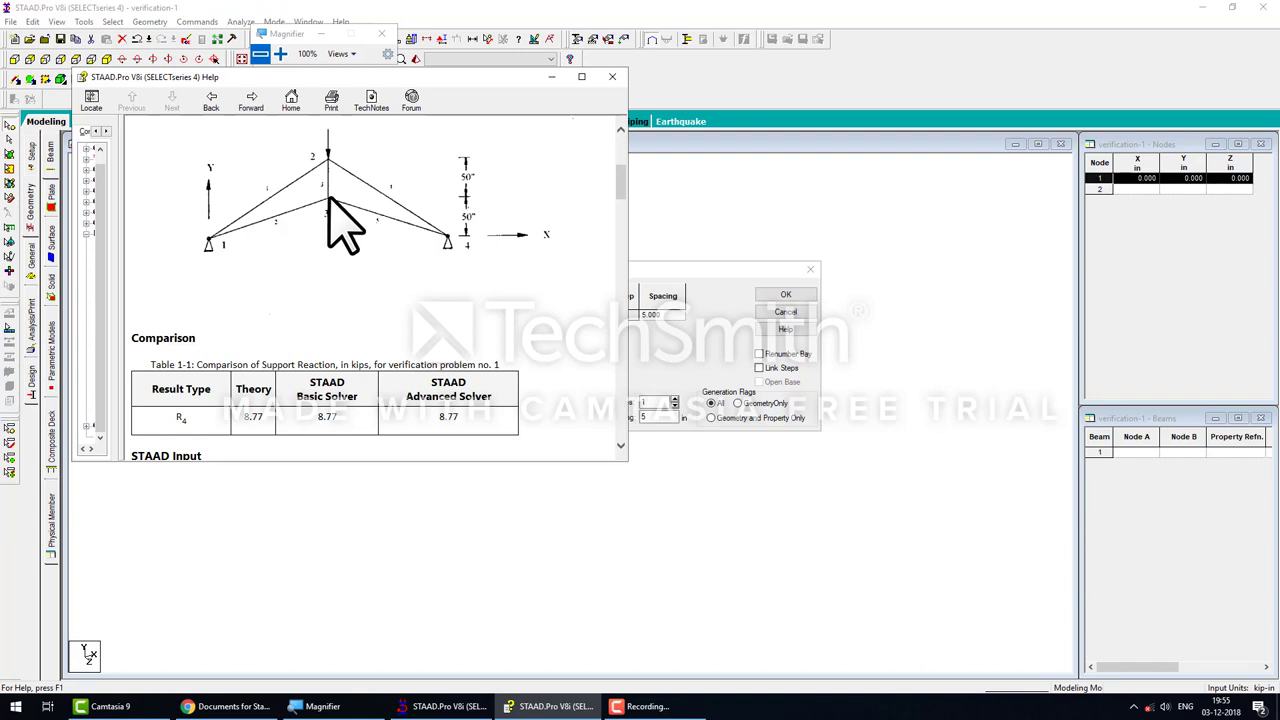
{"action": "left_click", "coordinate": [706, 280]}
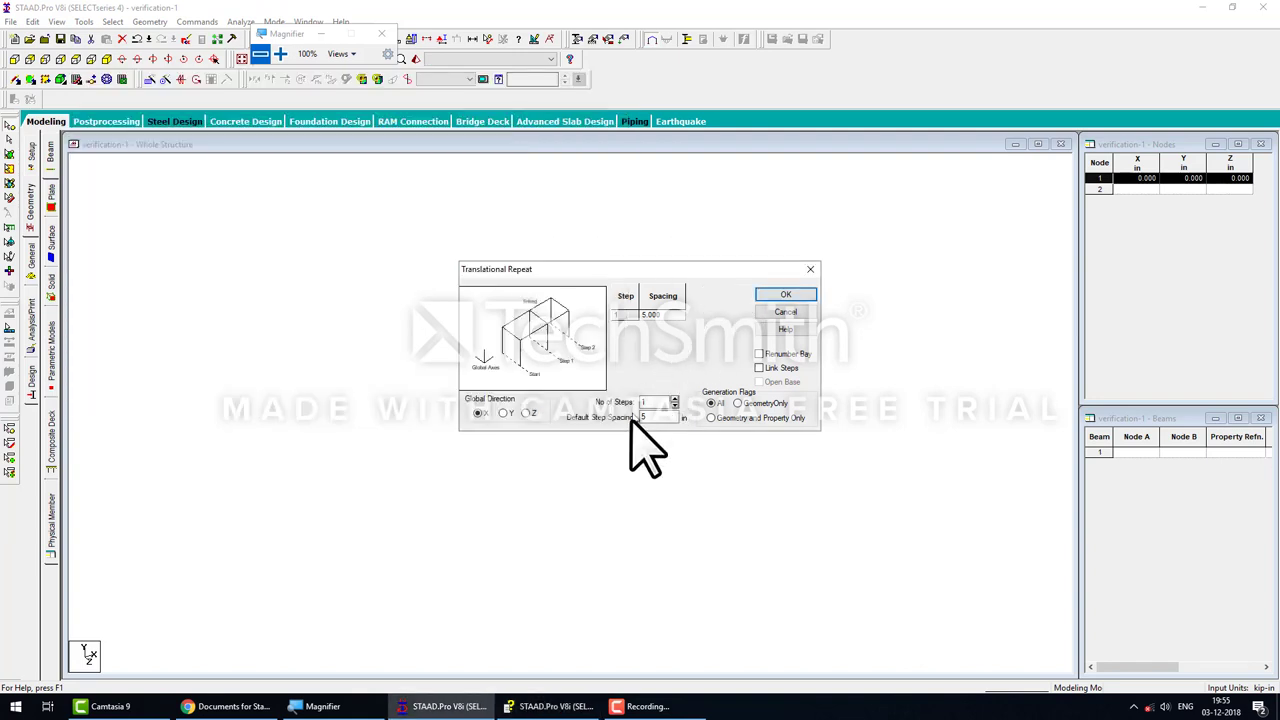
{"action": "left_click", "coordinate": [675, 399]}
{"action": "type", "text": "50"}
{"action": "left_click", "coordinate": [769, 369]}
{"action": "left_click", "coordinate": [785, 294]}
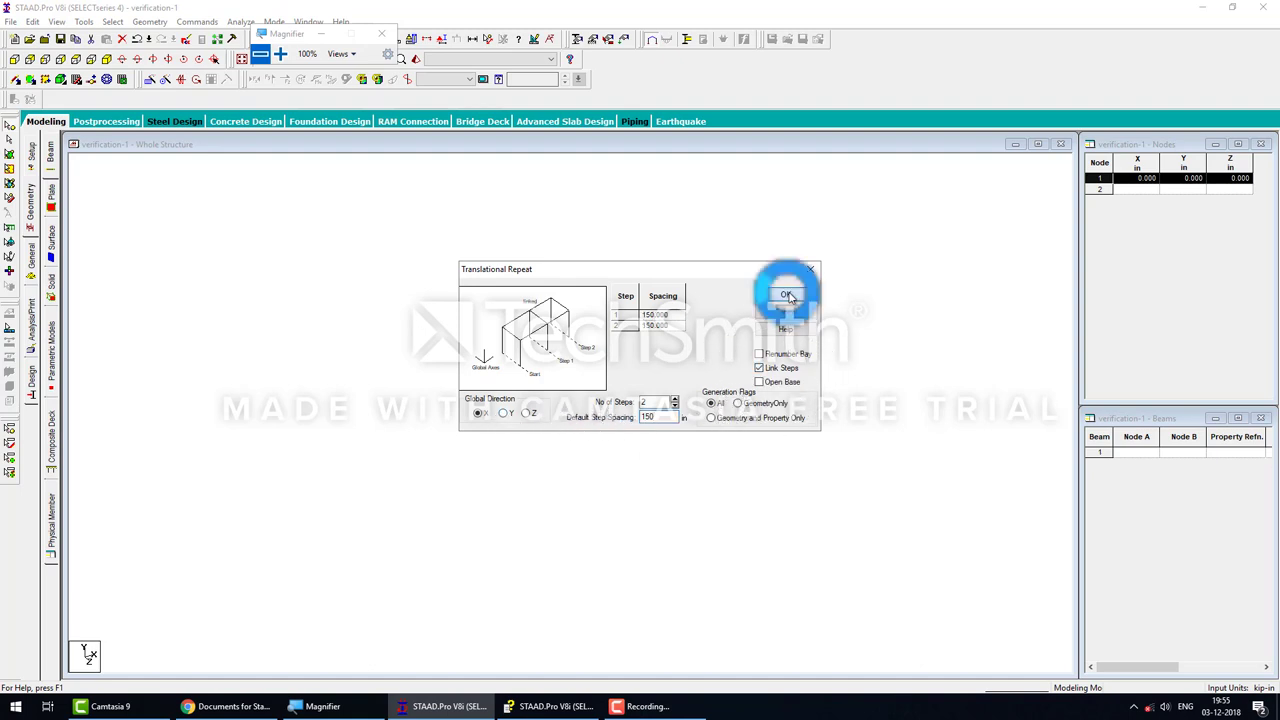
In front view, move node 2 up to Y = 50 in
{"action": "left_click", "coordinate": [17, 62]}
{"action": "left_click", "coordinate": [550, 708]}
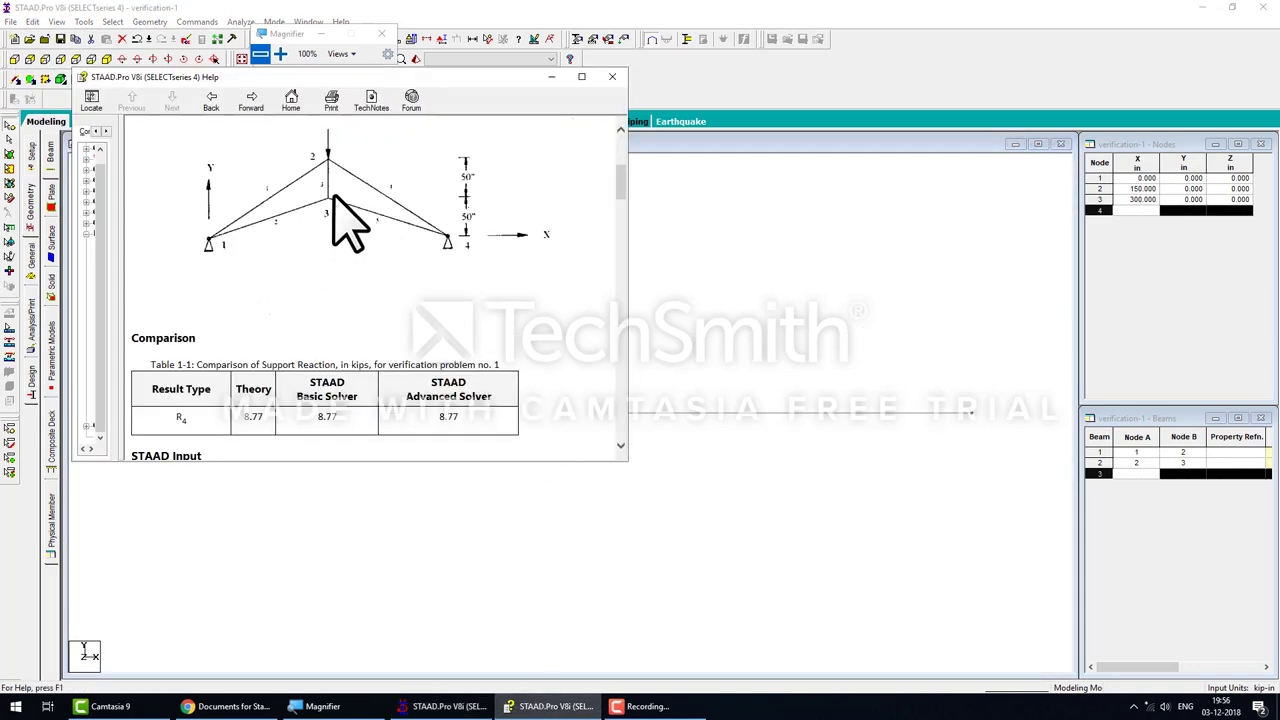
{"action": "left_click", "coordinate": [600, 525]}
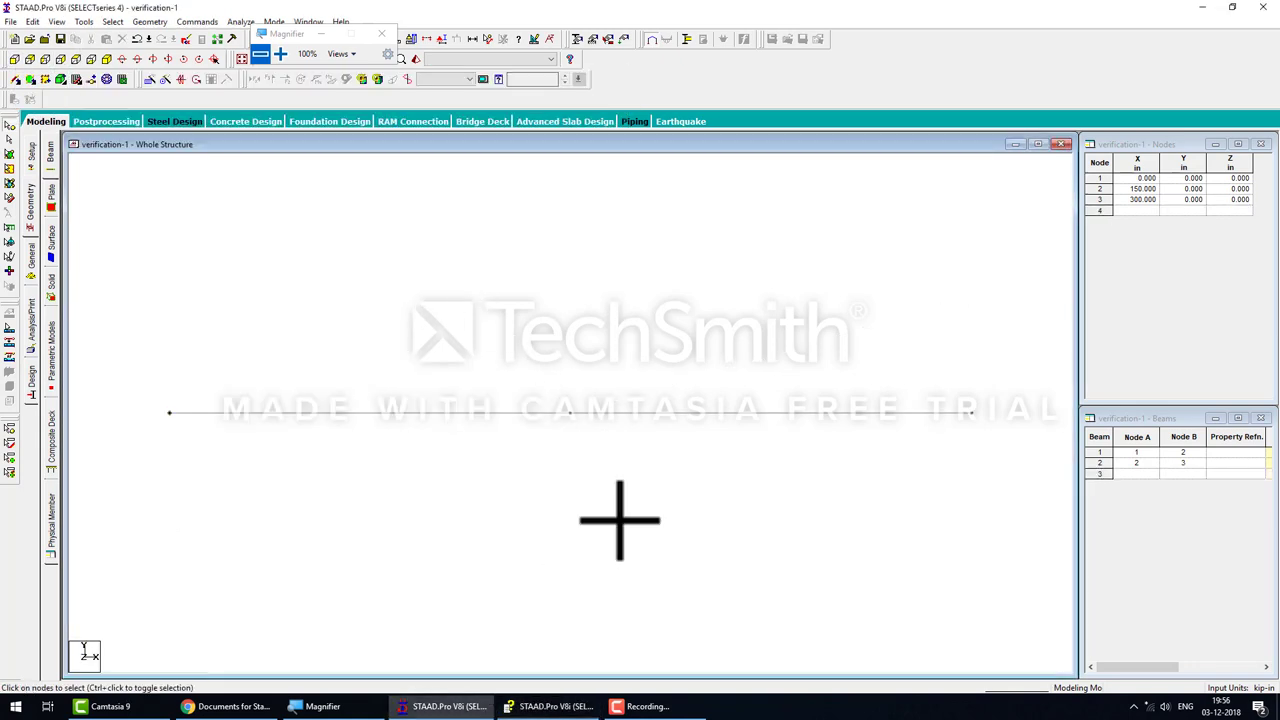
{"action": "left_click", "coordinate": [569, 412]}
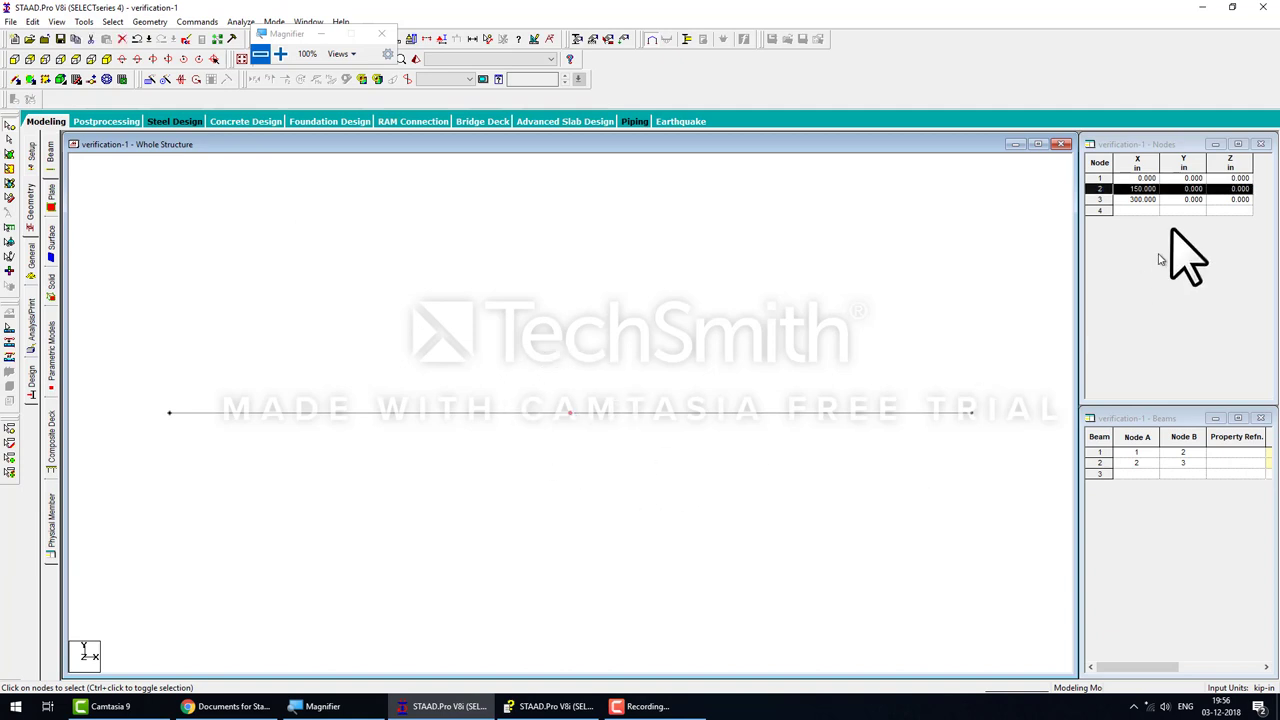
{"action": "left_click", "coordinate": [1178, 191]}
{"action": "type", "text": "50"}
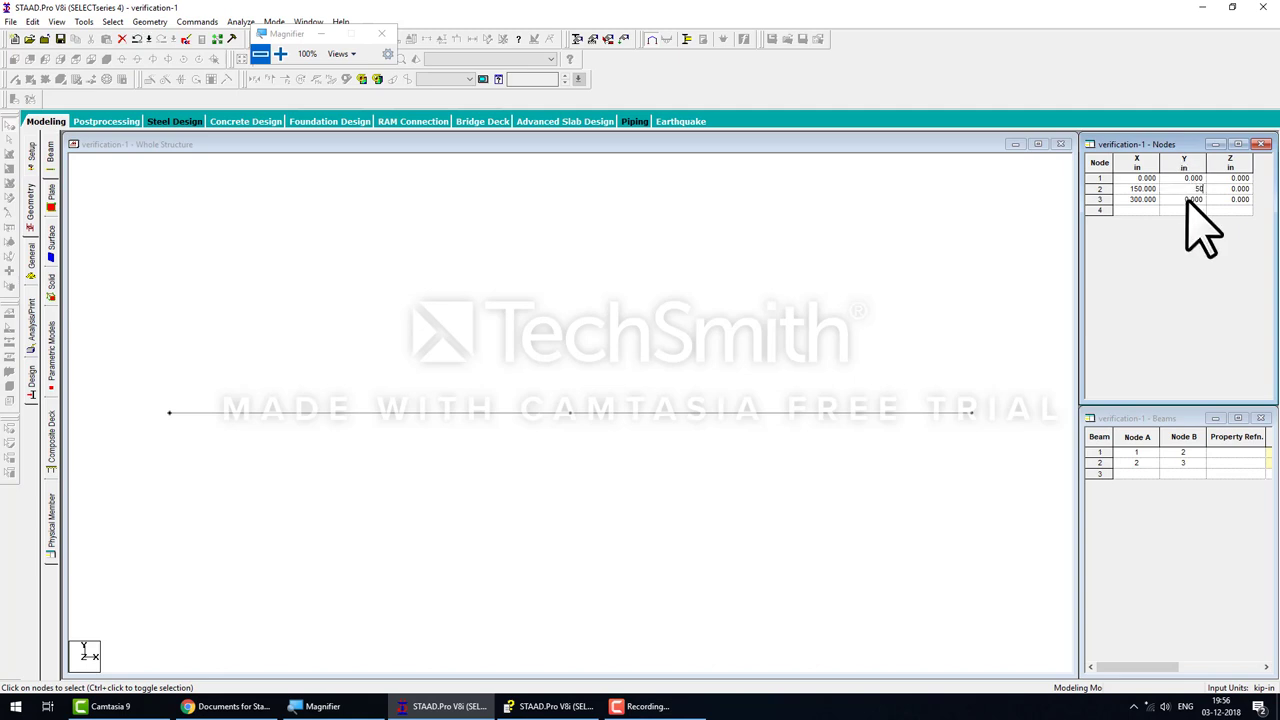
{"action": "key", "text": "Tab"}
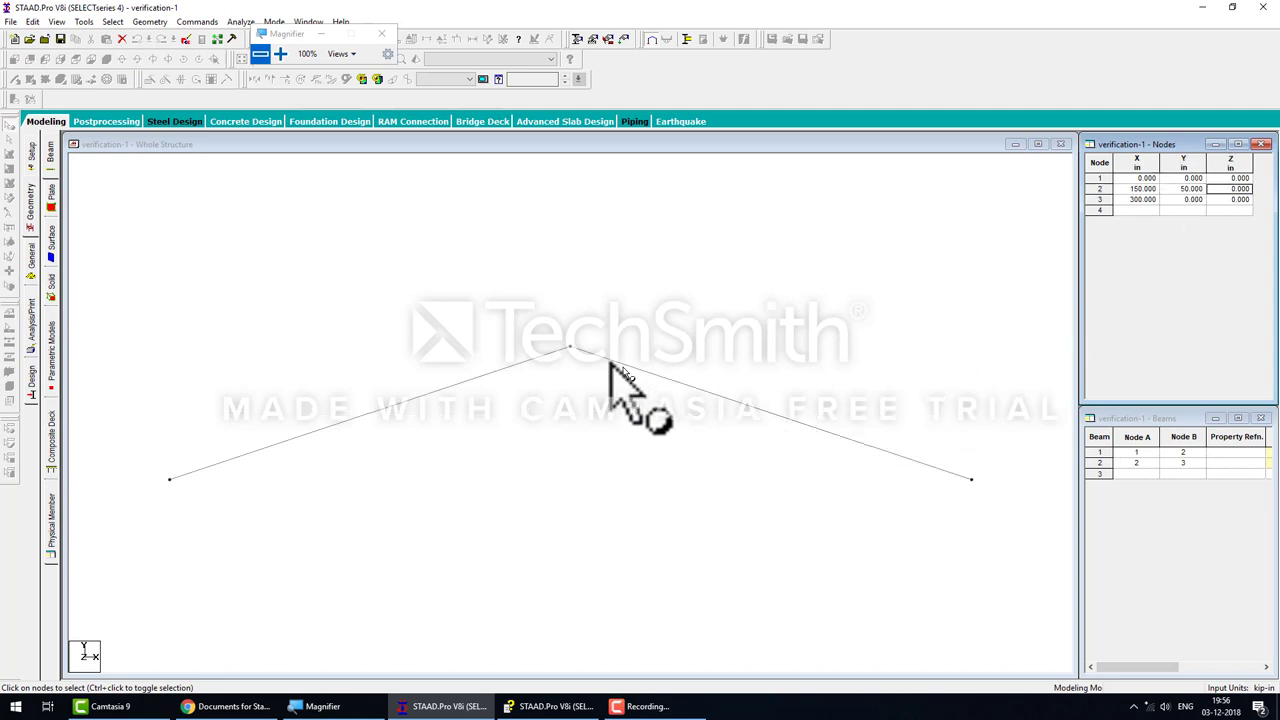
Repeat node 2 upward to create node 4 at (150, 100) and draw members 1-4 and 4-3
{"action": "left_click", "coordinate": [569, 347]}
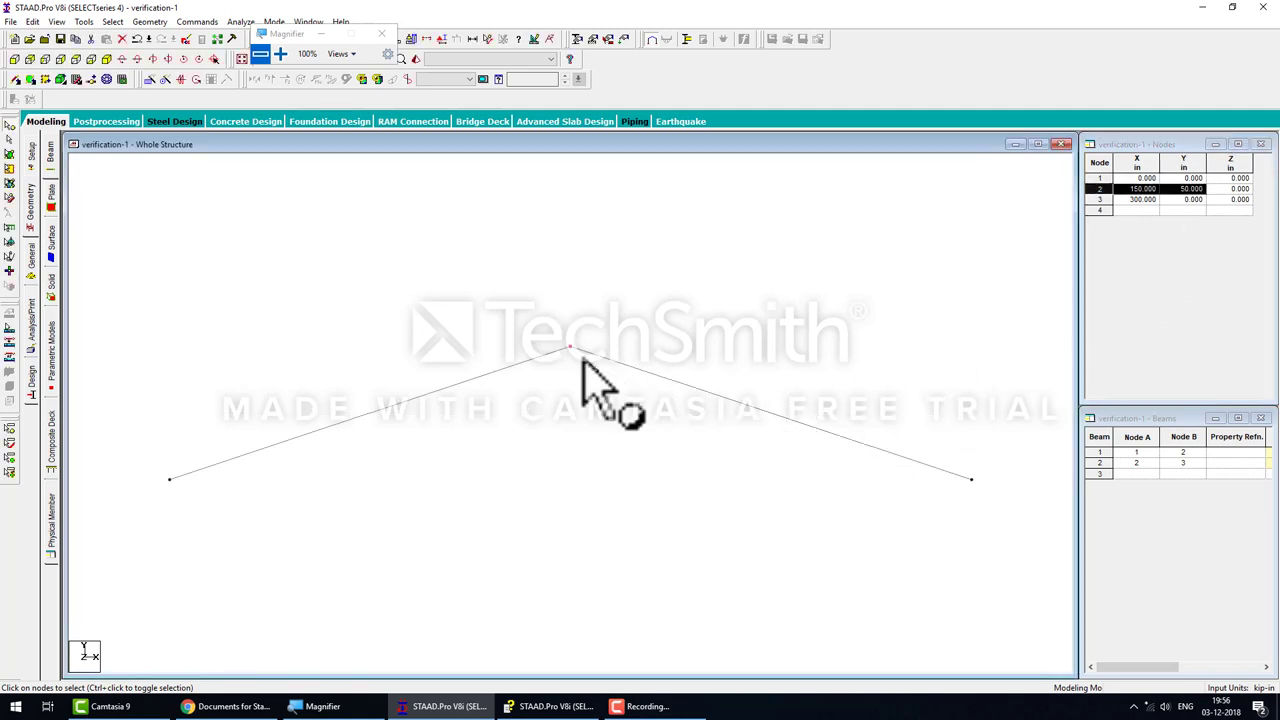
{"action": "left_click", "coordinate": [148, 79]}
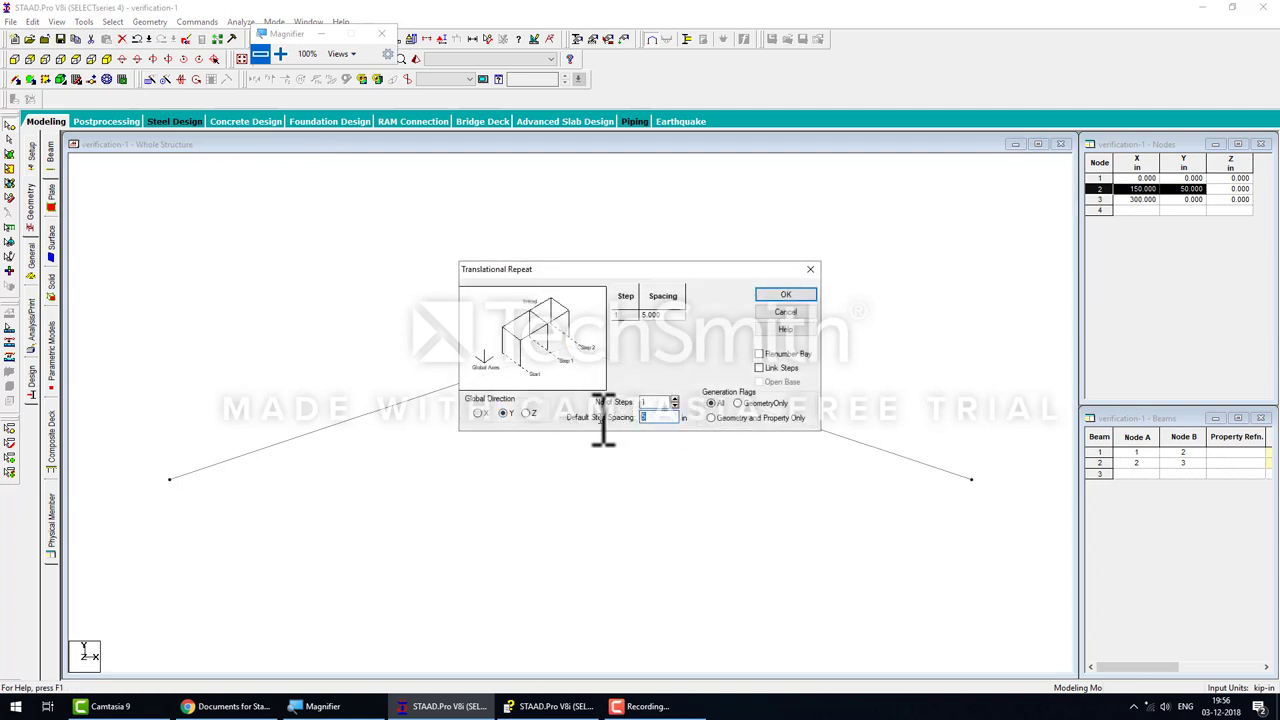
{"action": "left_click", "coordinate": [786, 295]}
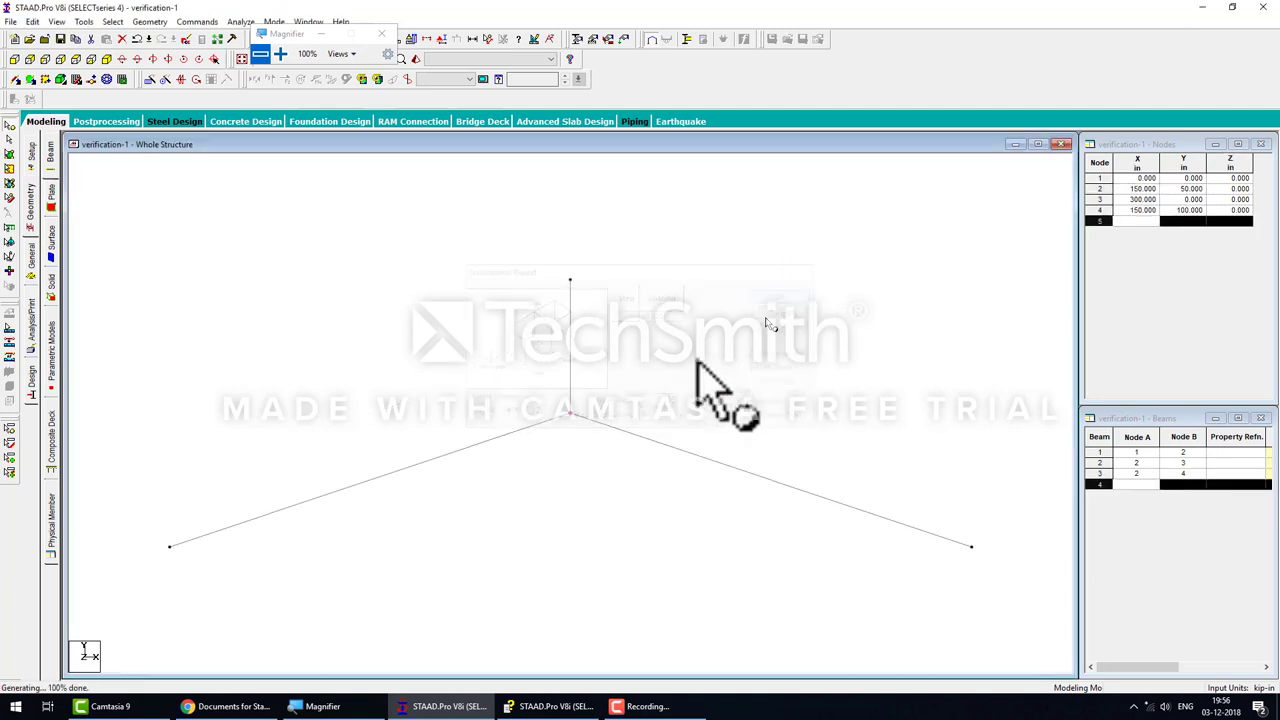
{"action": "left_click", "coordinate": [15, 79]}
{"action": "mouse_move", "coordinate": [170, 546]}
{"action": "left_mouse_down"}
{"action": "mouse_move", "coordinate": [570, 281]}
{"action": "mouse_move", "coordinate": [972, 547]}
{"action": "left_mouse_up"}
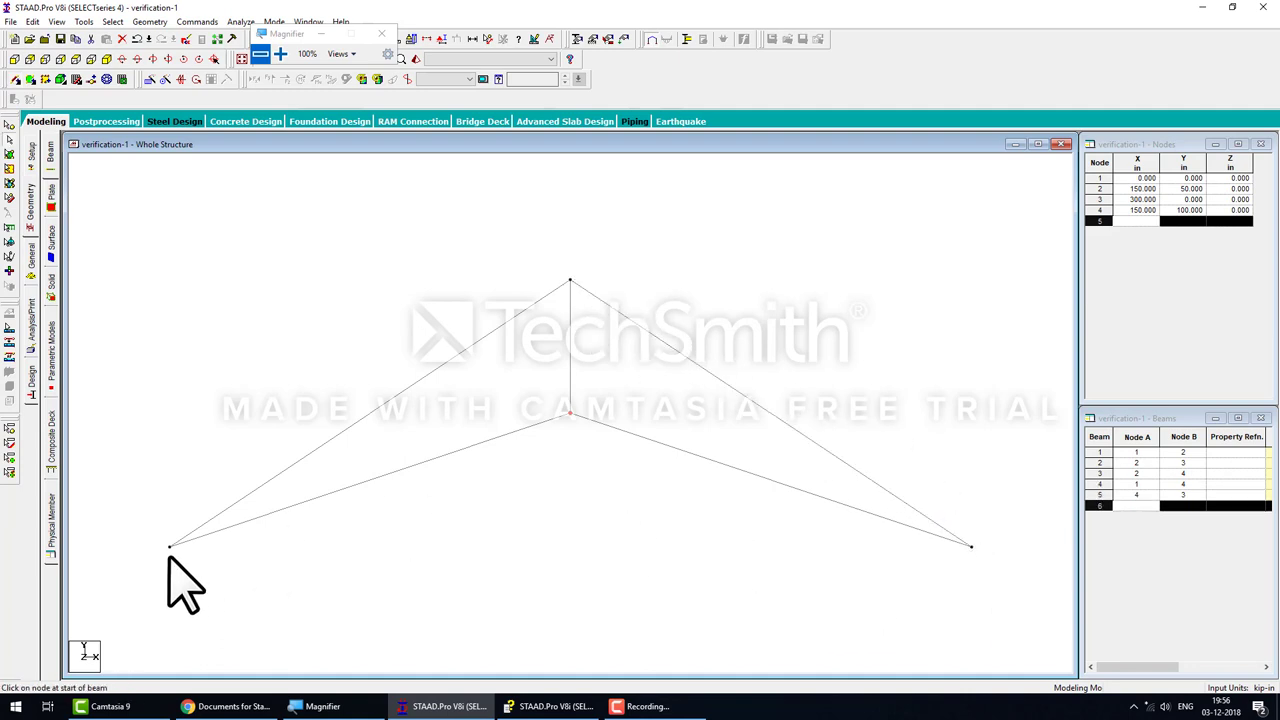
Create a Pinned support type in General > Support
{"action": "left_click", "coordinate": [31, 255]}
{"action": "left_click", "coordinate": [50, 258]}
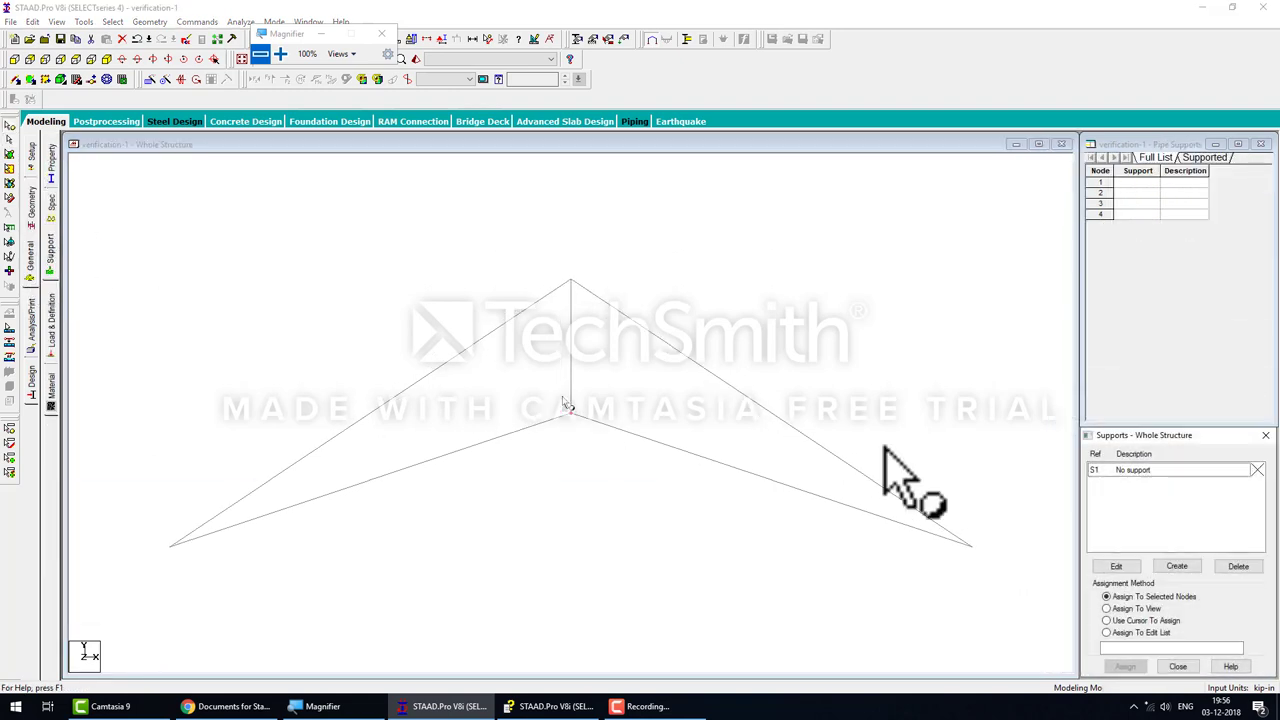
{"action": "left_click", "coordinate": [1185, 560]}
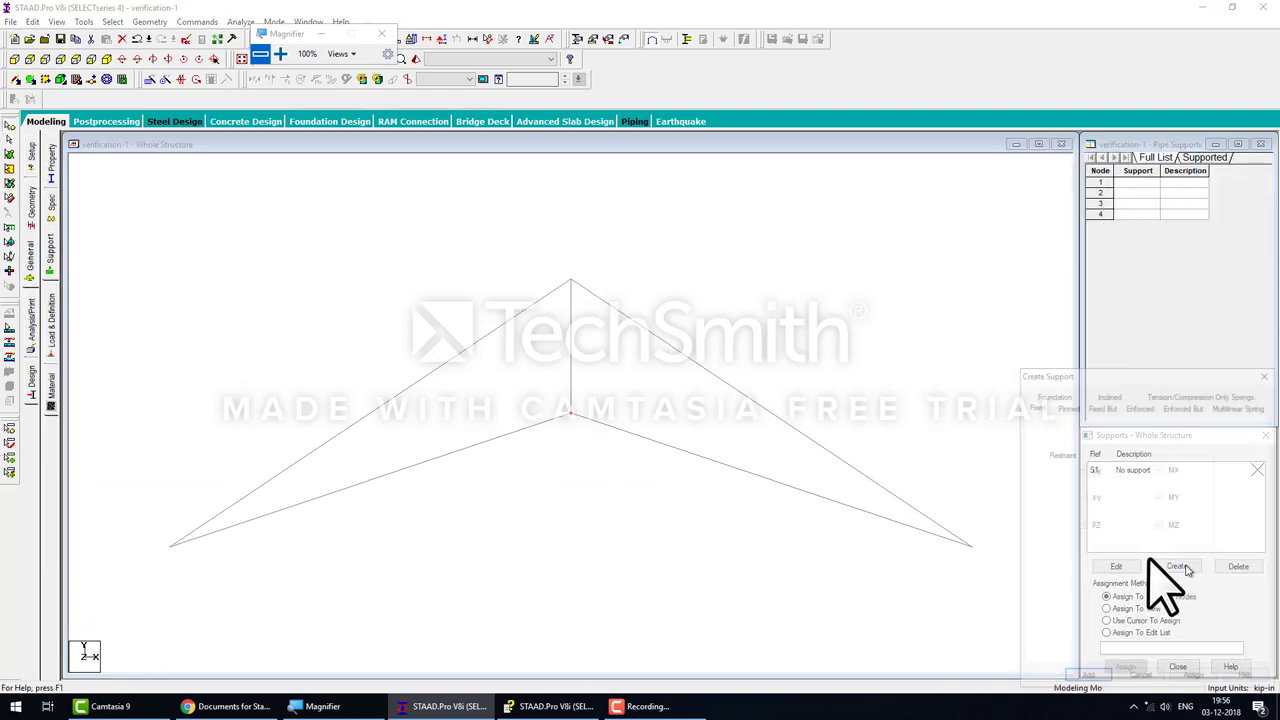
{"action": "left_click", "coordinate": [1066, 406]}
{"action": "left_click", "coordinate": [1086, 679]}
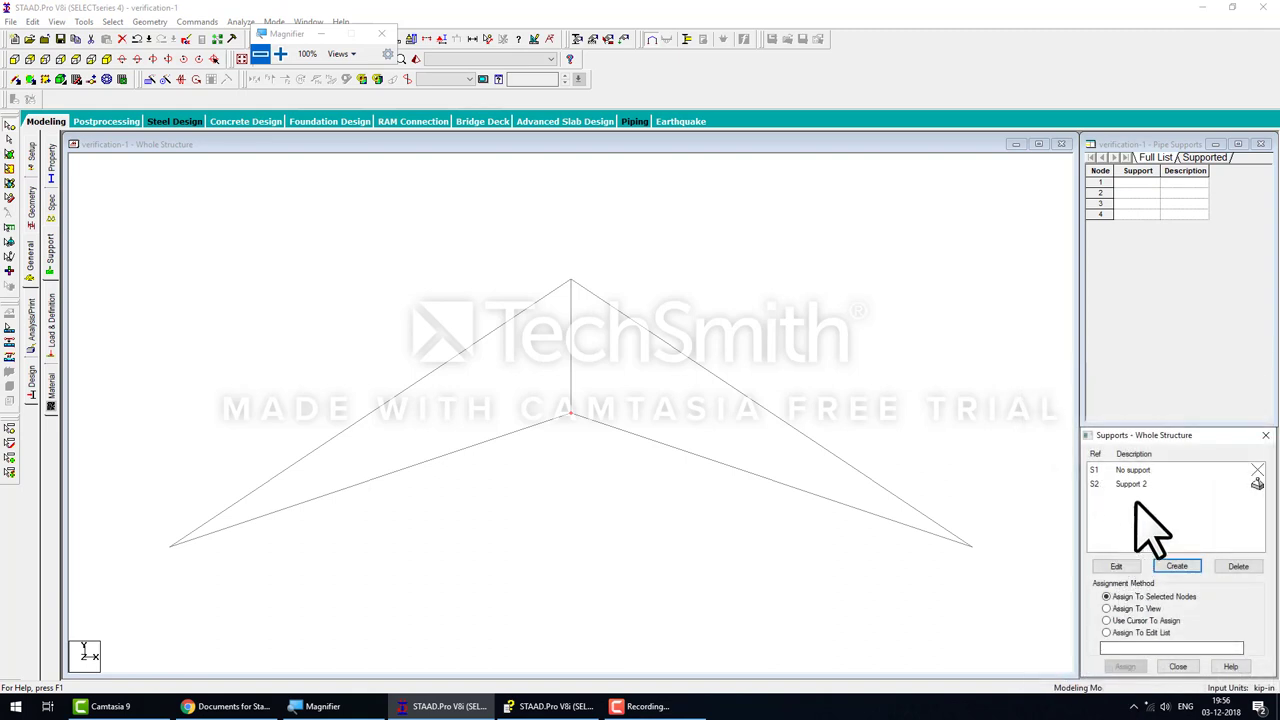
{"action": "left_click", "coordinate": [1100, 484]}
Assign the pinned support to end nodes 1 and 3, confirming Yes
{"action": "left_click", "coordinate": [971, 546]}
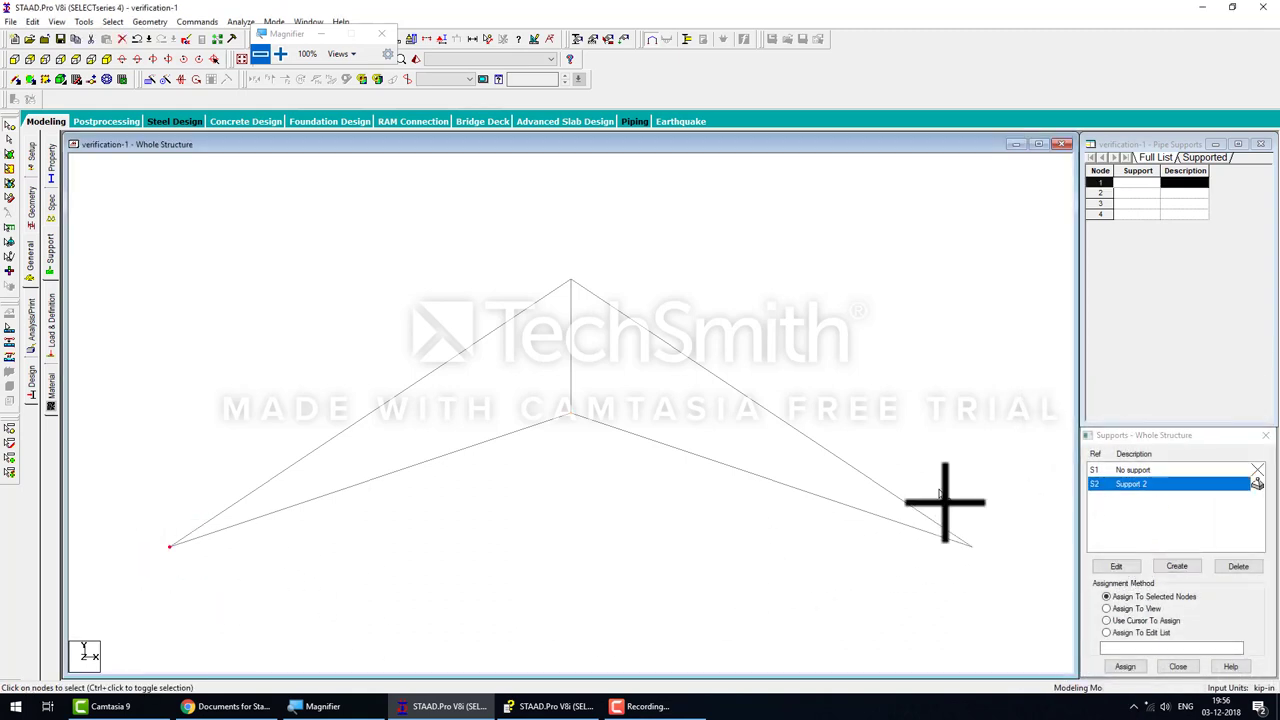
{"action": "left_click", "coordinate": [1140, 597]}
{"action": "left_click", "coordinate": [1125, 666]}
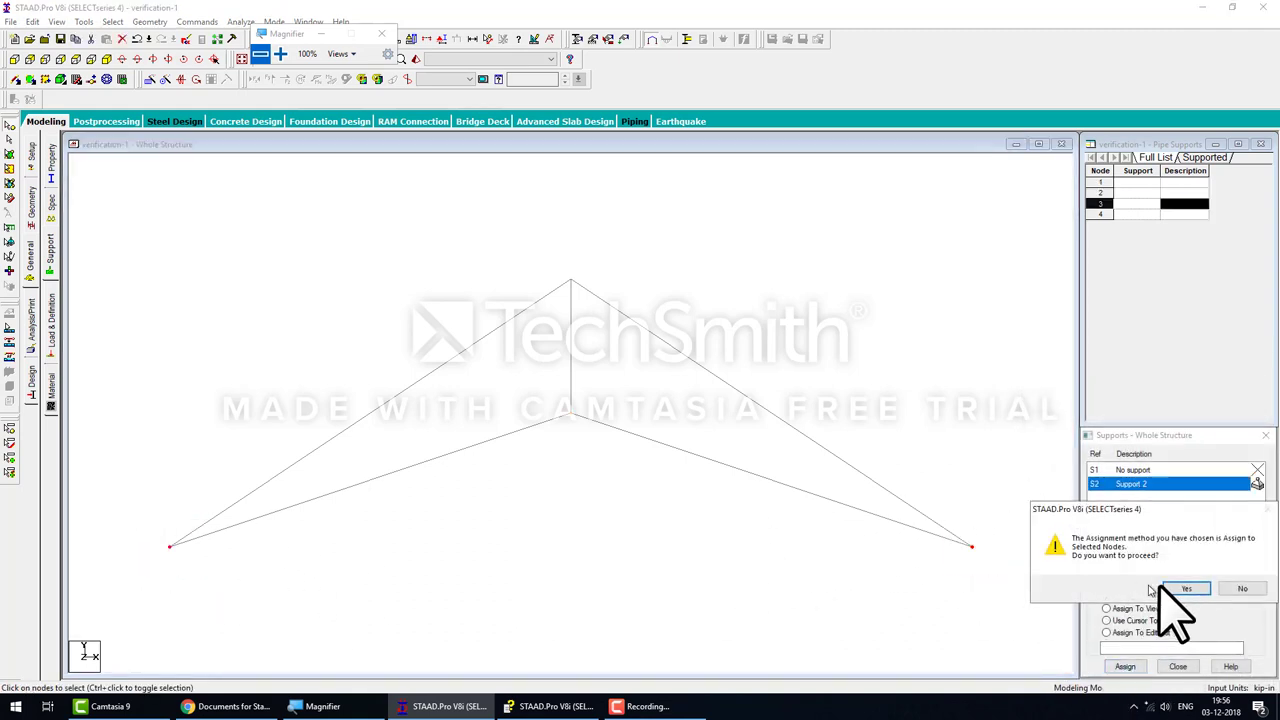
{"action": "left_click", "coordinate": [1165, 588]}
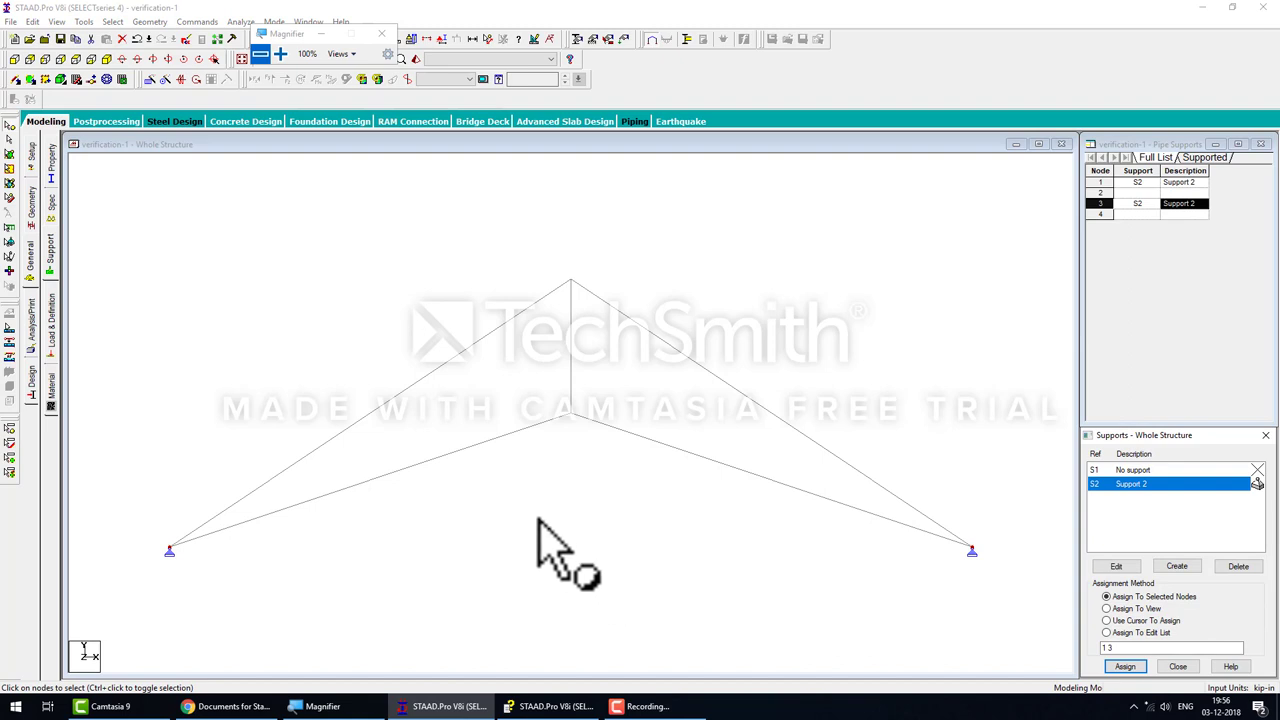
{"action": "left_click", "coordinate": [50, 162]}
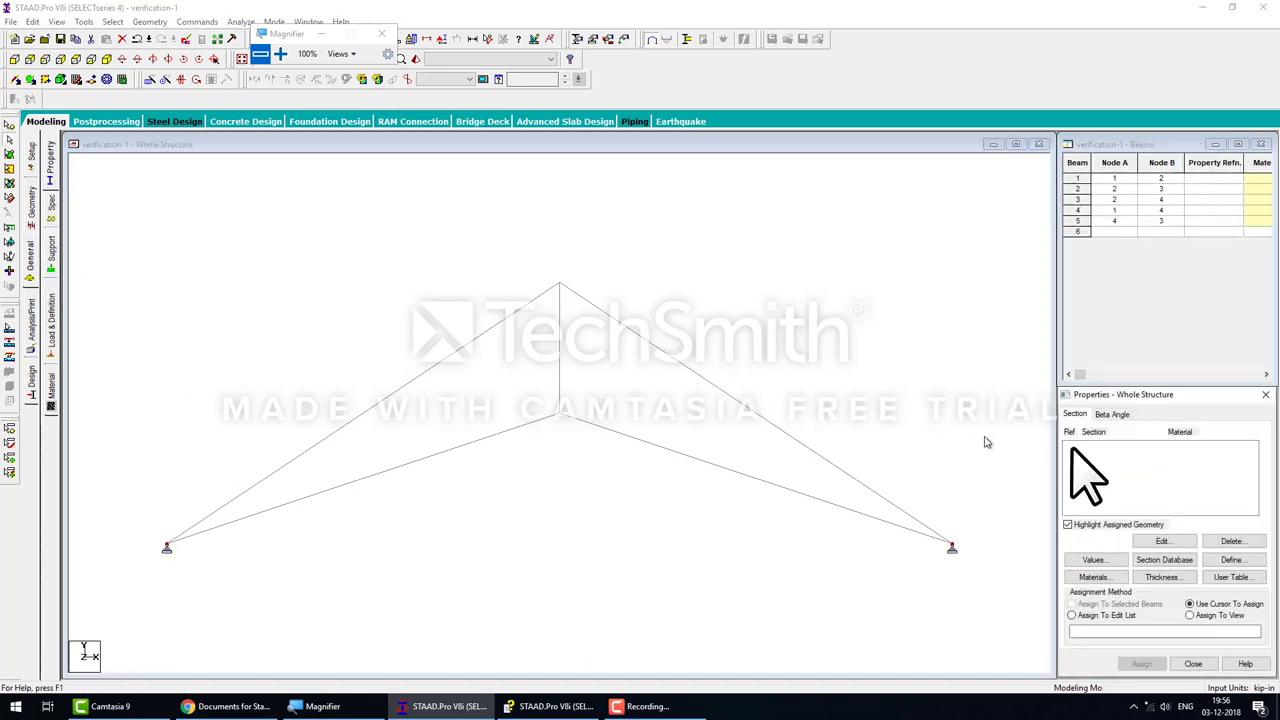
Define a new General section in the Property dialog
{"action": "left_click", "coordinate": [1231, 560]}
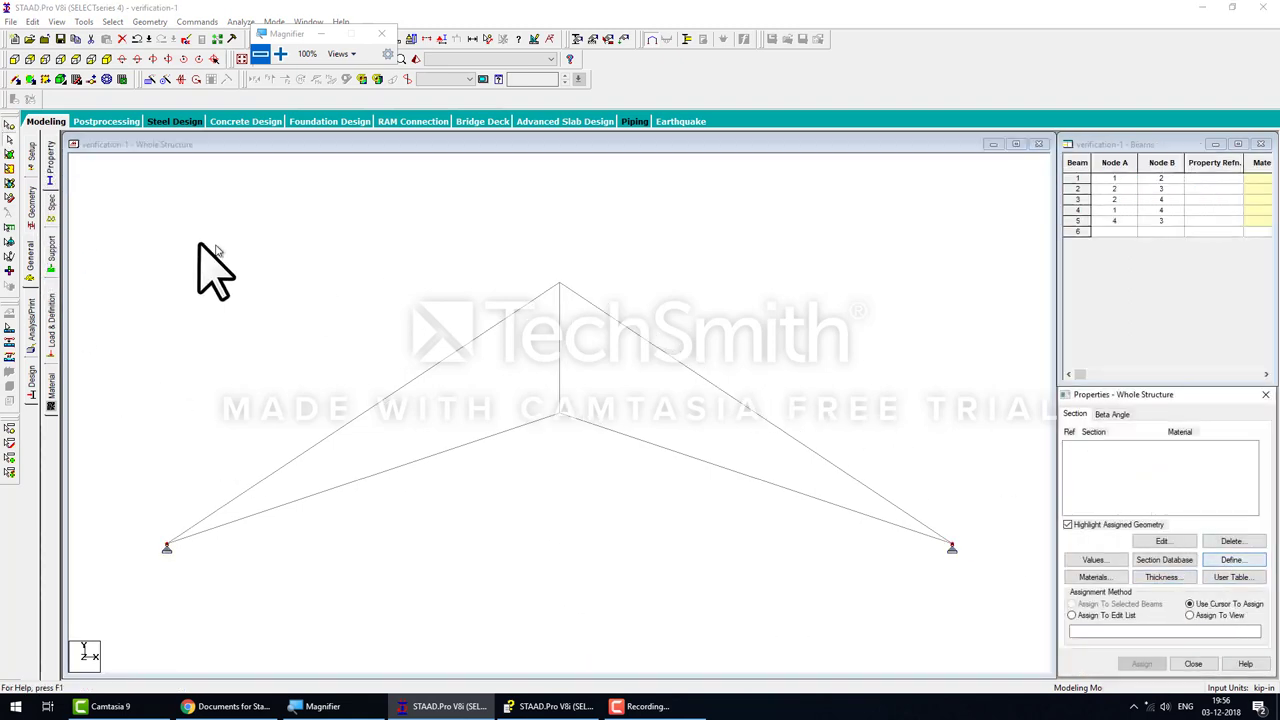
{"action": "left_click", "coordinate": [1245, 562]}
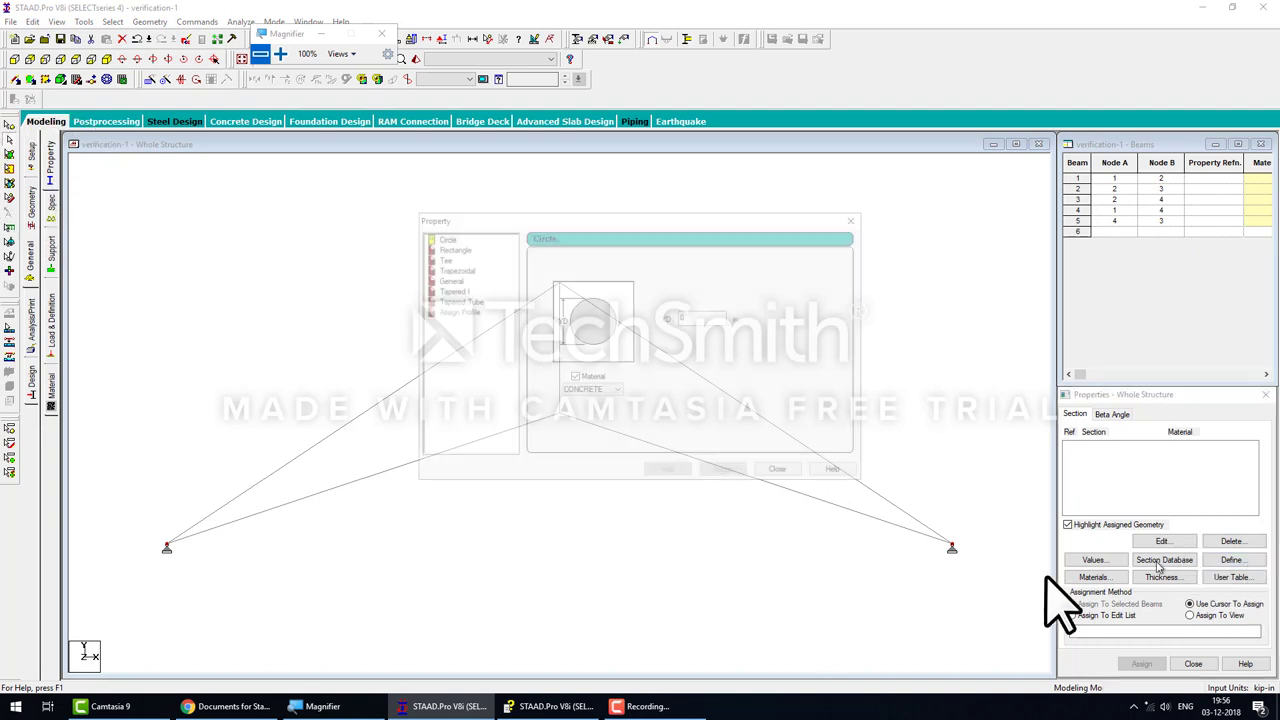
{"action": "left_click", "coordinate": [447, 279]}
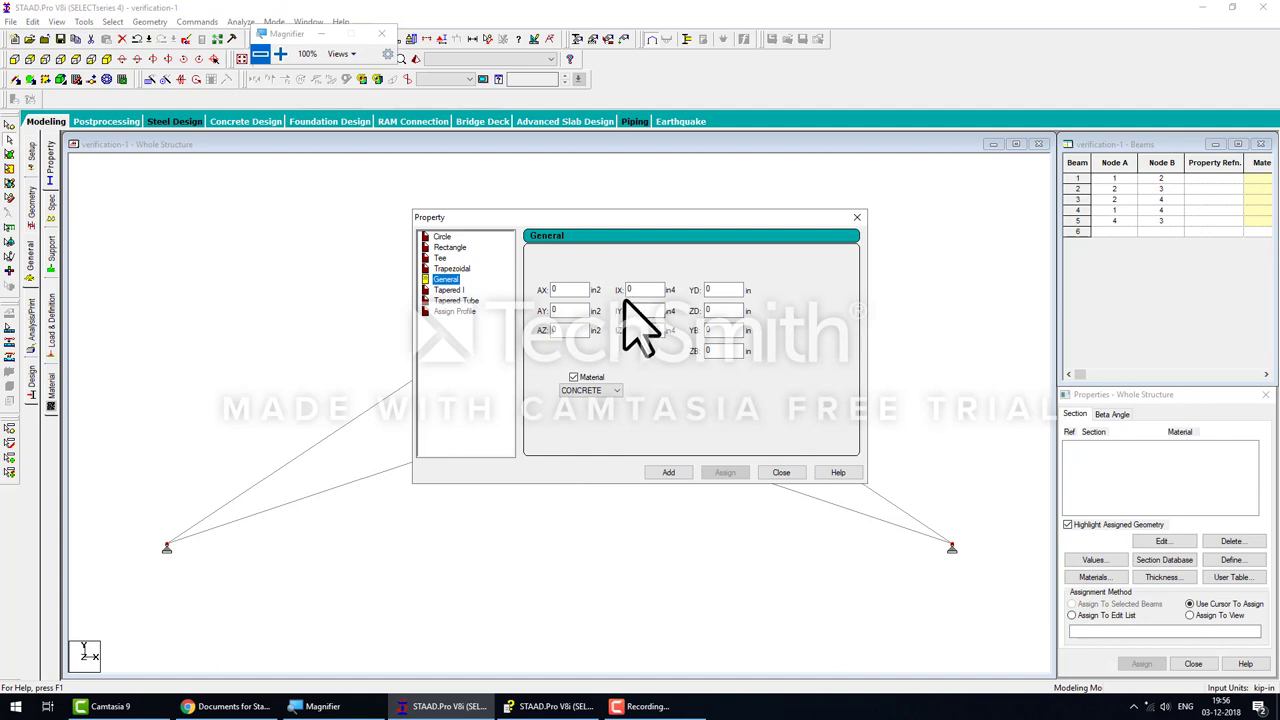
Scroll the verification manual to the STAAD Input listing for member areas and move it aside
{"action": "left_click", "coordinate": [540, 706]}
{"action": "scroll", "coordinate": [360, 360], "scroll_direction": "down", "scroll_amount": 2}
{"action": "scroll", "coordinate": [360, 365], "scroll_direction": "down", "scroll_amount": 1}
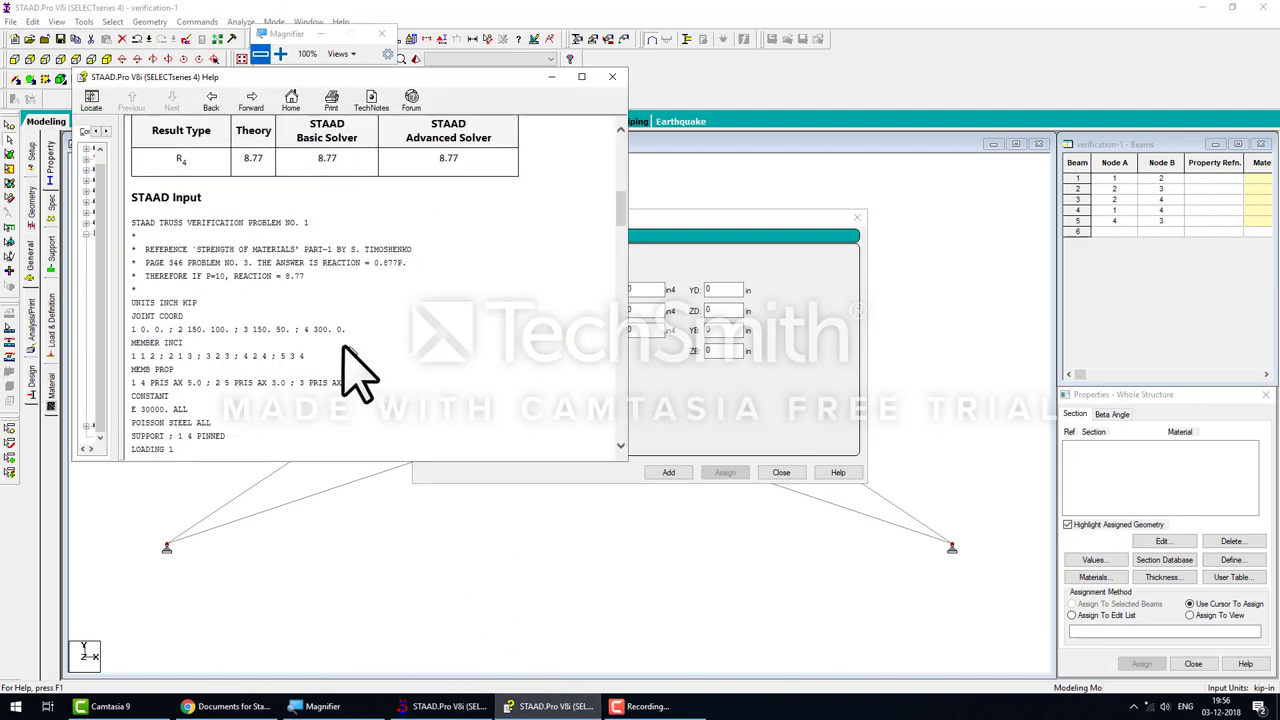
{"action": "scroll", "coordinate": [343, 348], "scroll_direction": "down", "scroll_amount": 1}
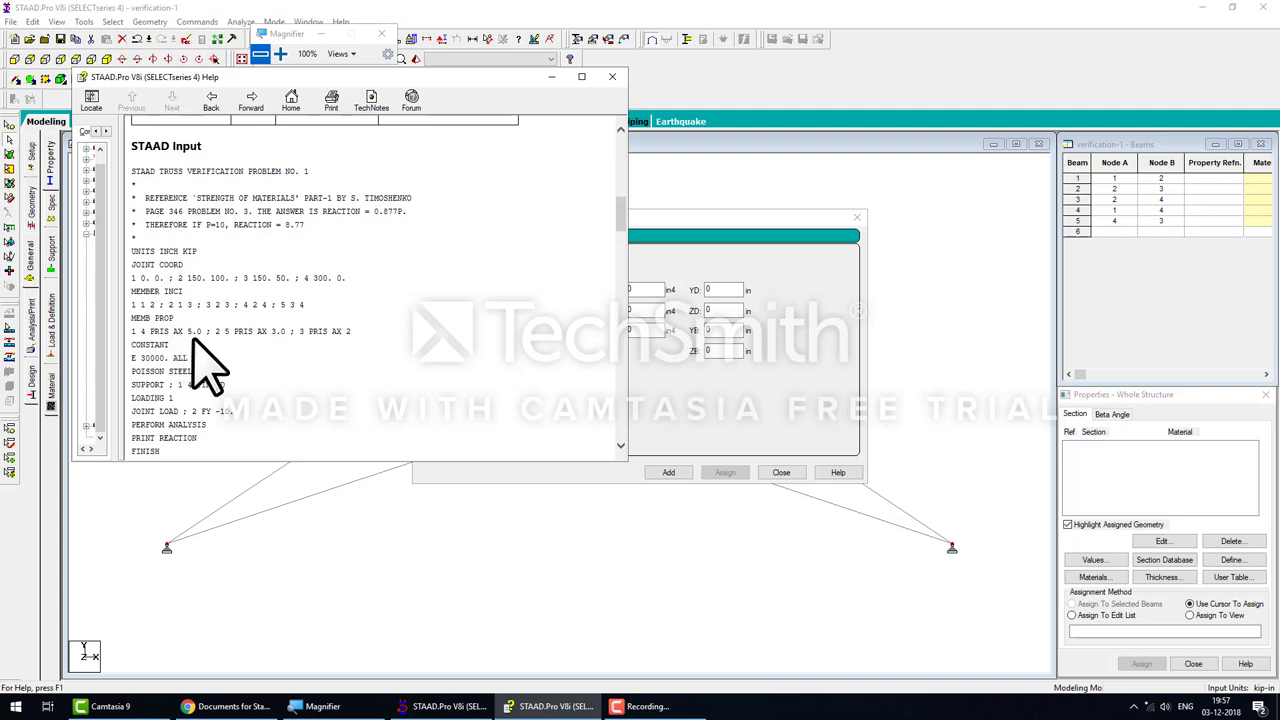
{"action": "left_click_drag", "start_coordinate": [377, 80], "coordinate": [294, 67]}
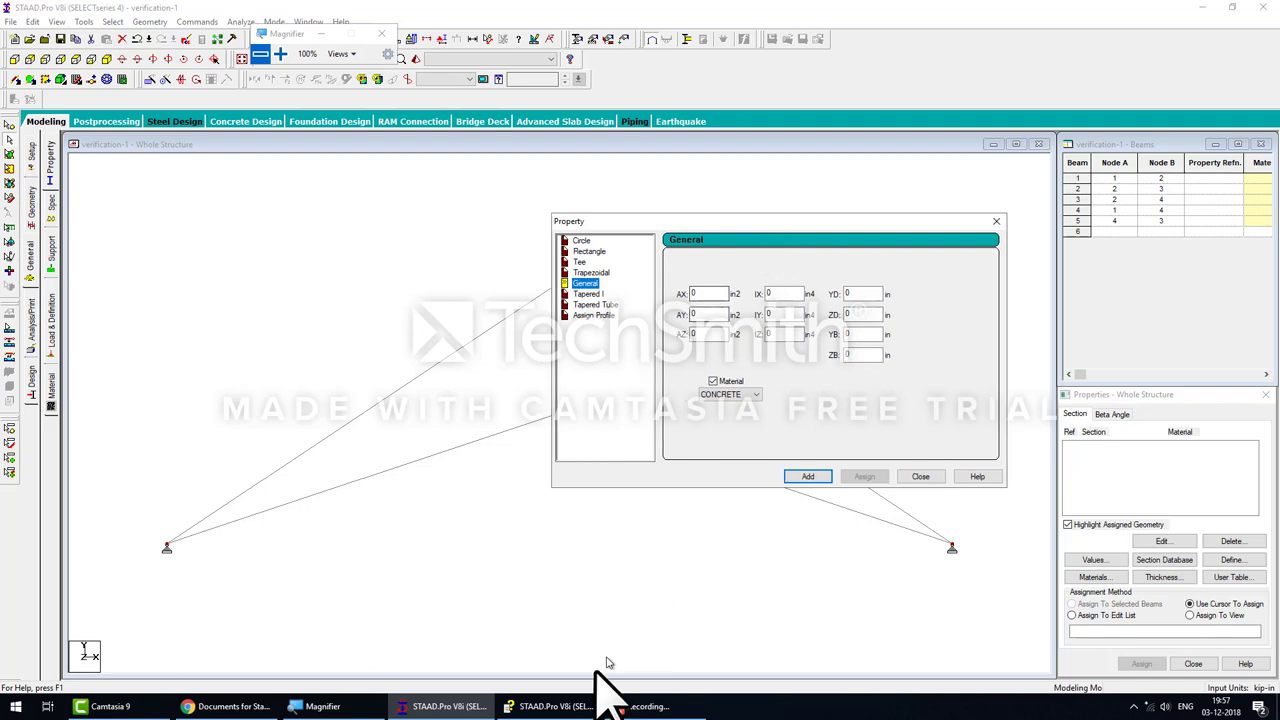
Add a prismatic general section with area AX 5 in², checking the manual's member areas
{"action": "left_click", "coordinate": [550, 706]}
{"action": "left_click", "coordinate": [706, 293]}
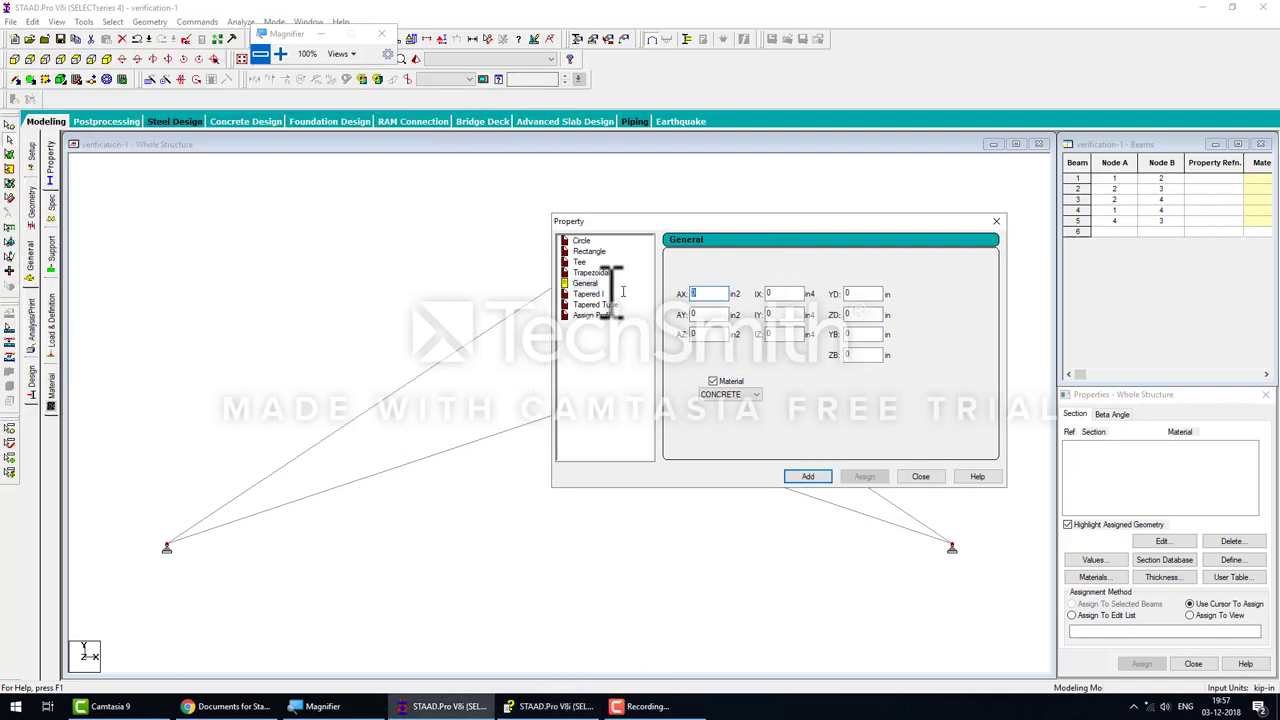
{"action": "type", "text": "5"}
{"action": "left_click", "coordinate": [548, 706]}
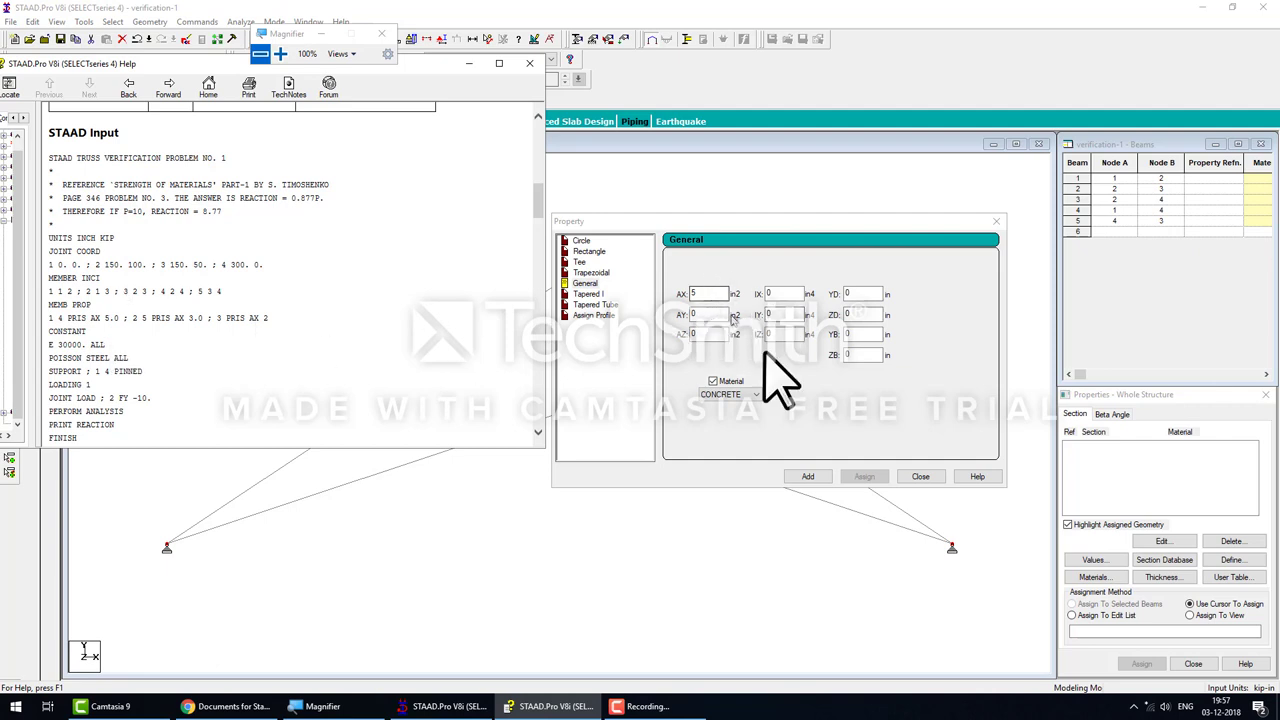
{"action": "left_click", "coordinate": [812, 478]}
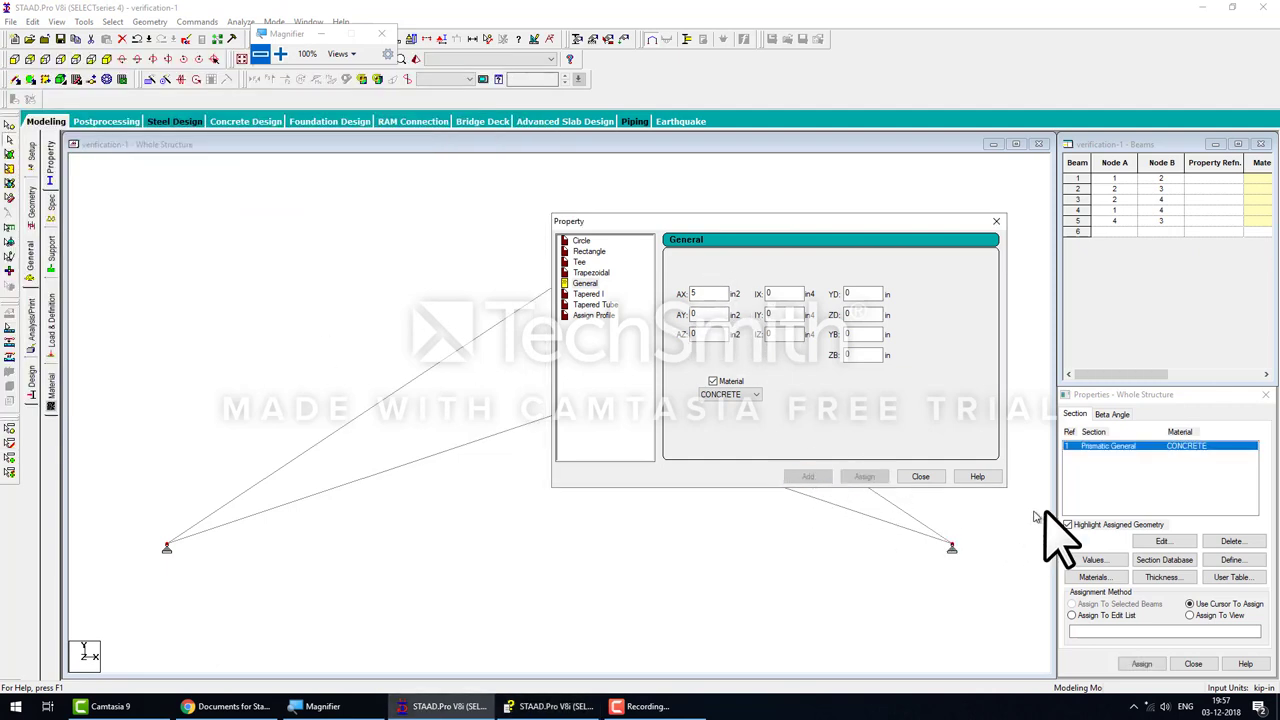
Add two more general sections with areas 3 and 2 in², then close the Property dialog
{"action": "left_click", "coordinate": [550, 706]}
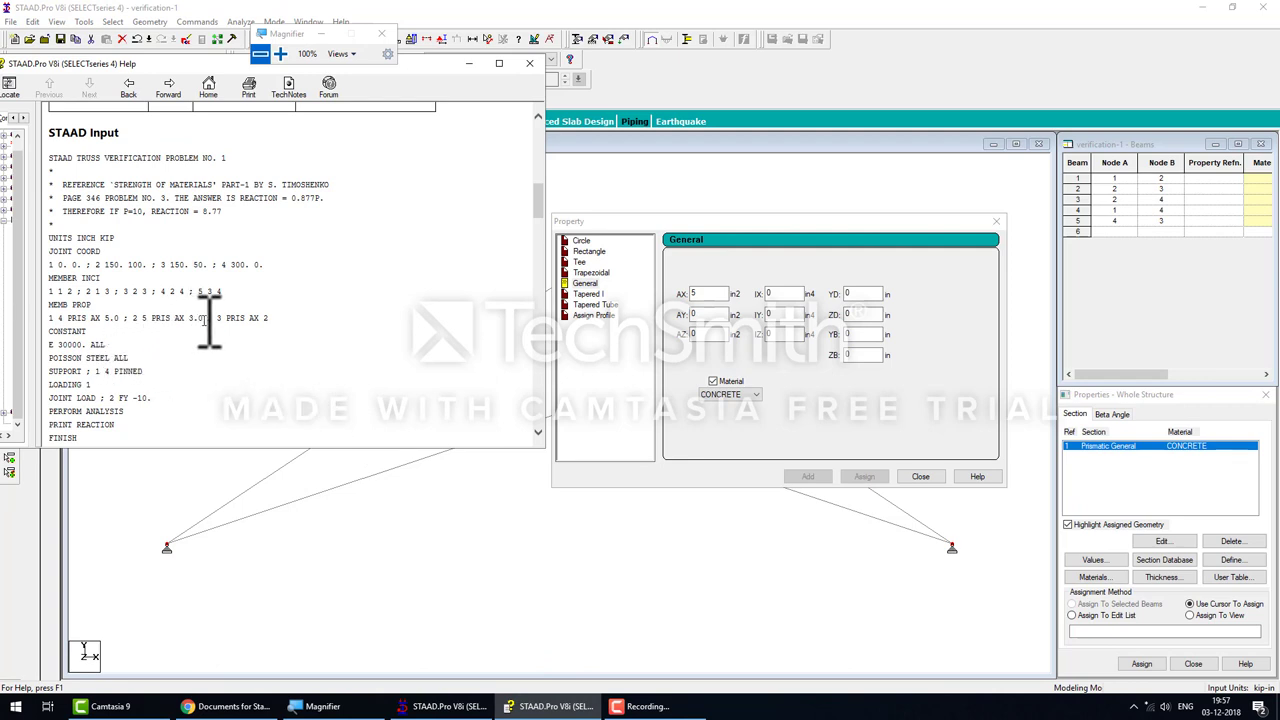
{"action": "double_click", "coordinate": [712, 292]}
{"action": "type", "text": "3"}
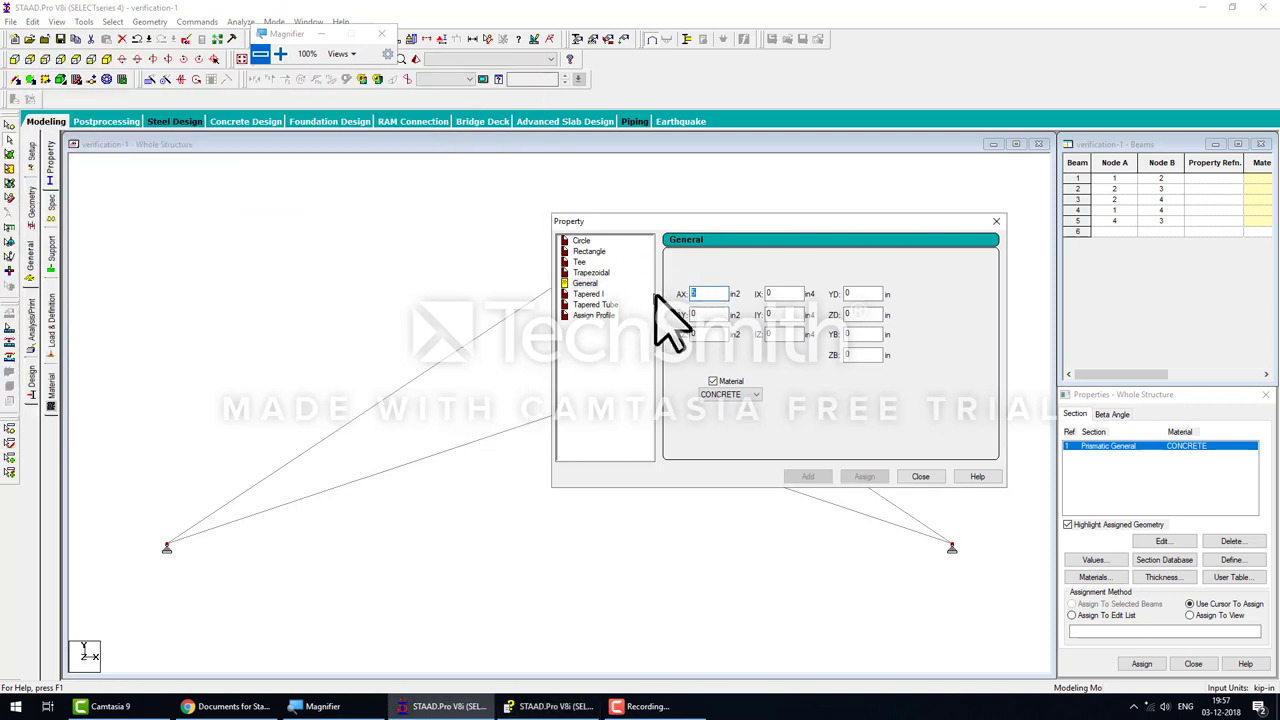
{"action": "left_click", "coordinate": [808, 477]}
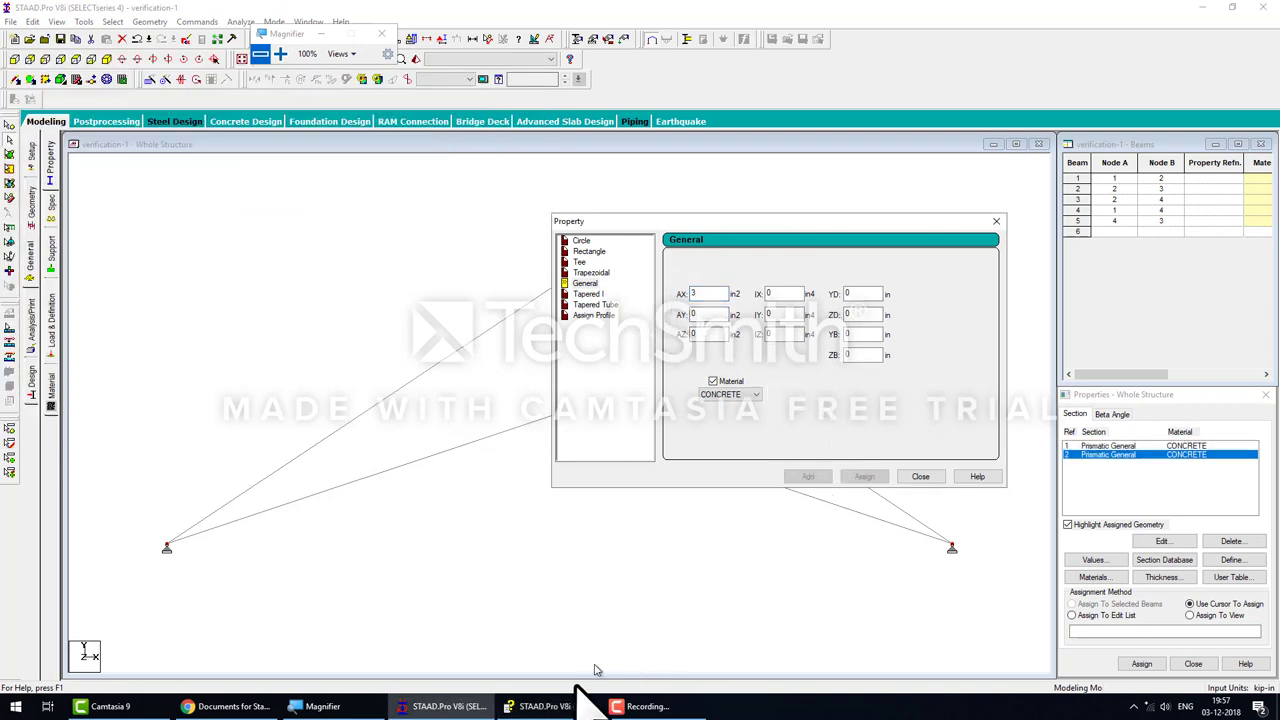
{"action": "left_click", "coordinate": [552, 706]}
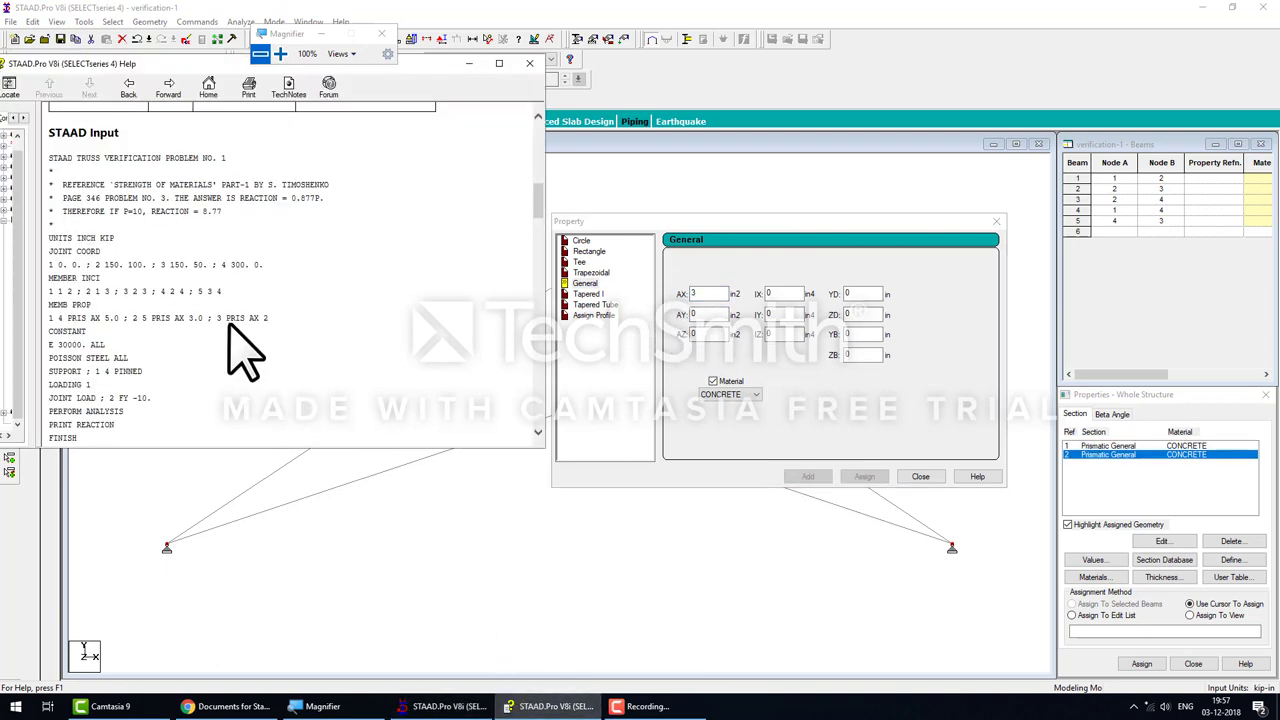
{"action": "double_click", "coordinate": [703, 293]}
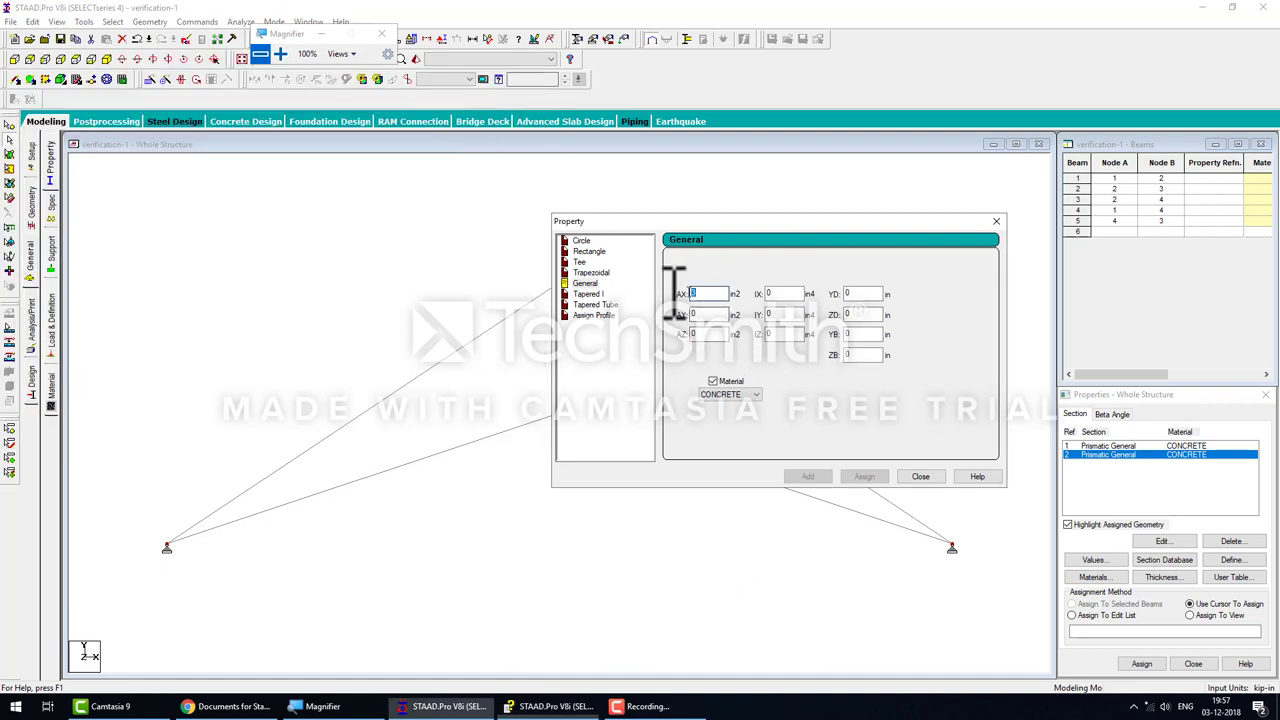
{"action": "type", "text": "2"}
{"action": "left_click", "coordinate": [808, 477]}
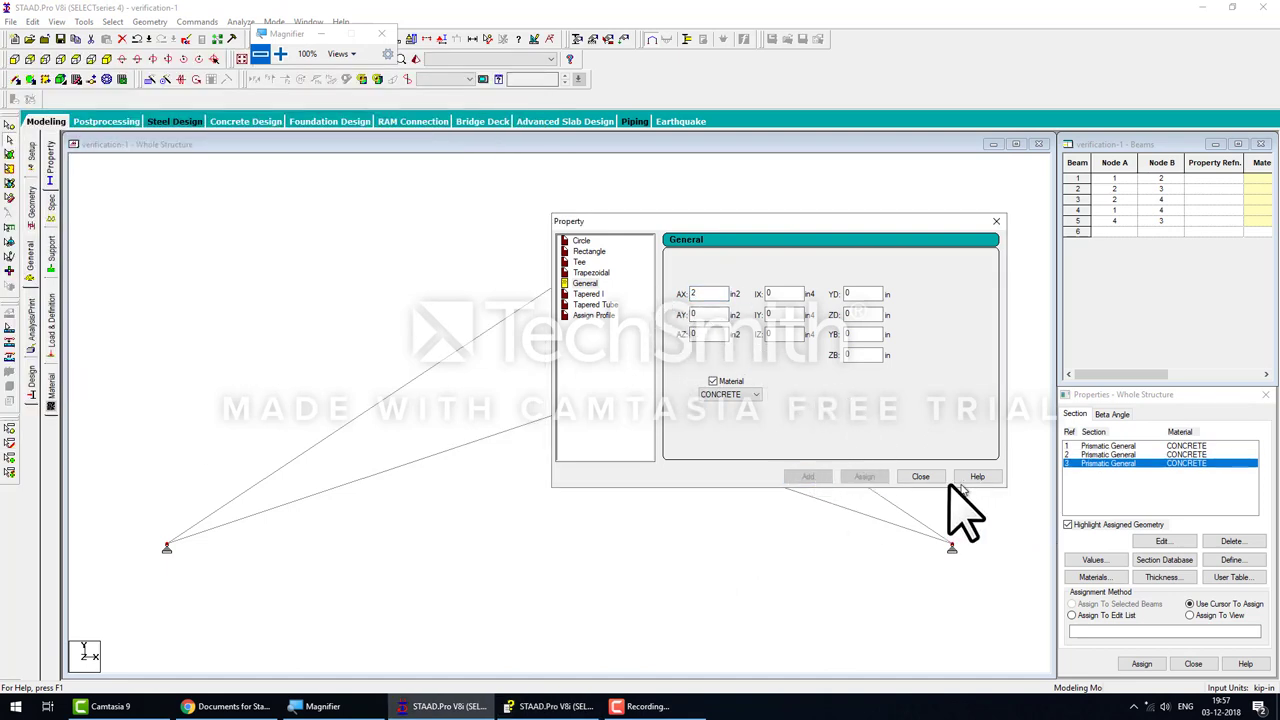
{"action": "left_click", "coordinate": [920, 476]}
Select each of the three new Prismatic General entries in the property list
{"action": "left_click", "coordinate": [1110, 446]}
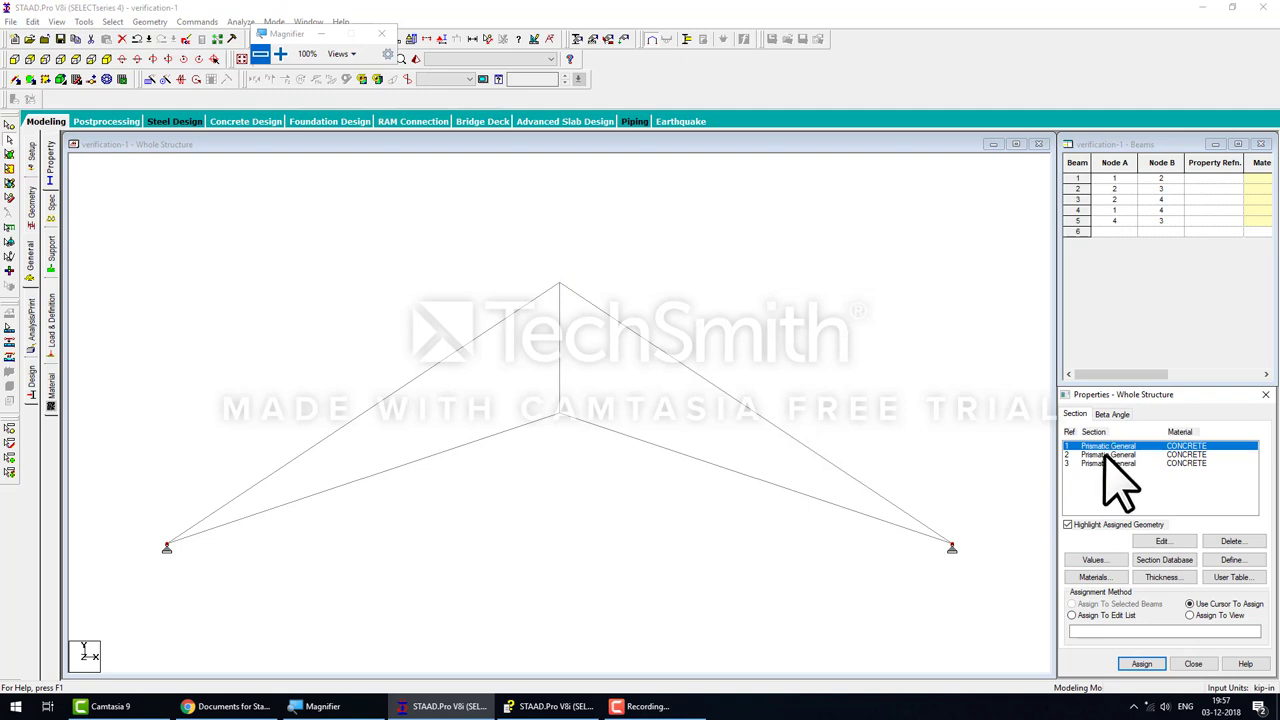
{"action": "left_click", "coordinate": [1104, 455]}
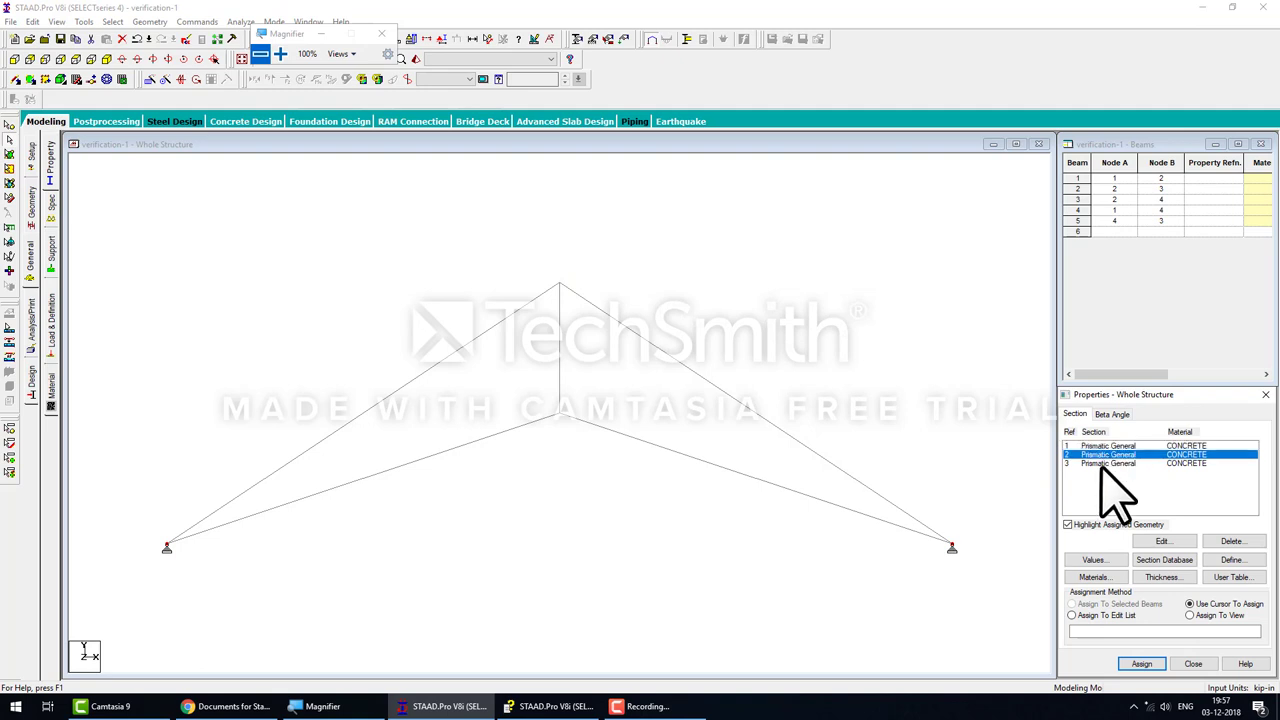
{"action": "left_click", "coordinate": [1105, 464]}
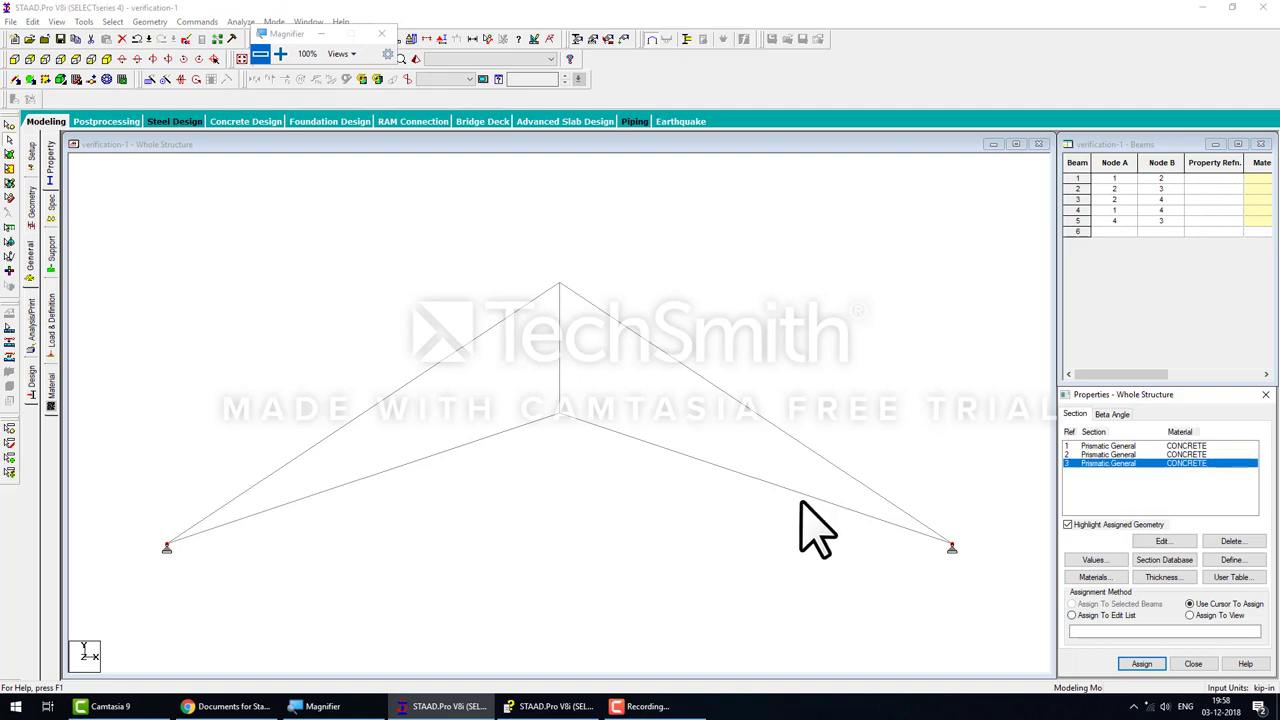
Assign section property 1 to members 1 and 4
{"action": "left_click", "coordinate": [560, 480]}
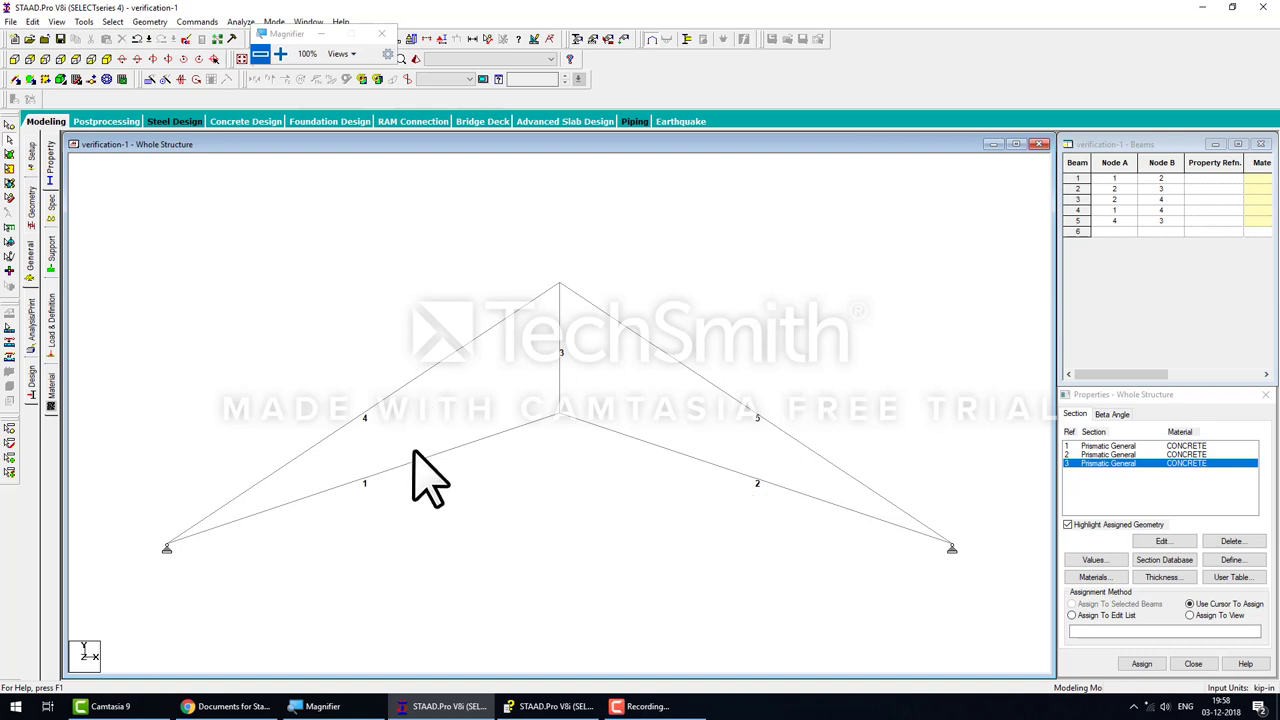
{"action": "left_click", "coordinate": [1110, 446]}
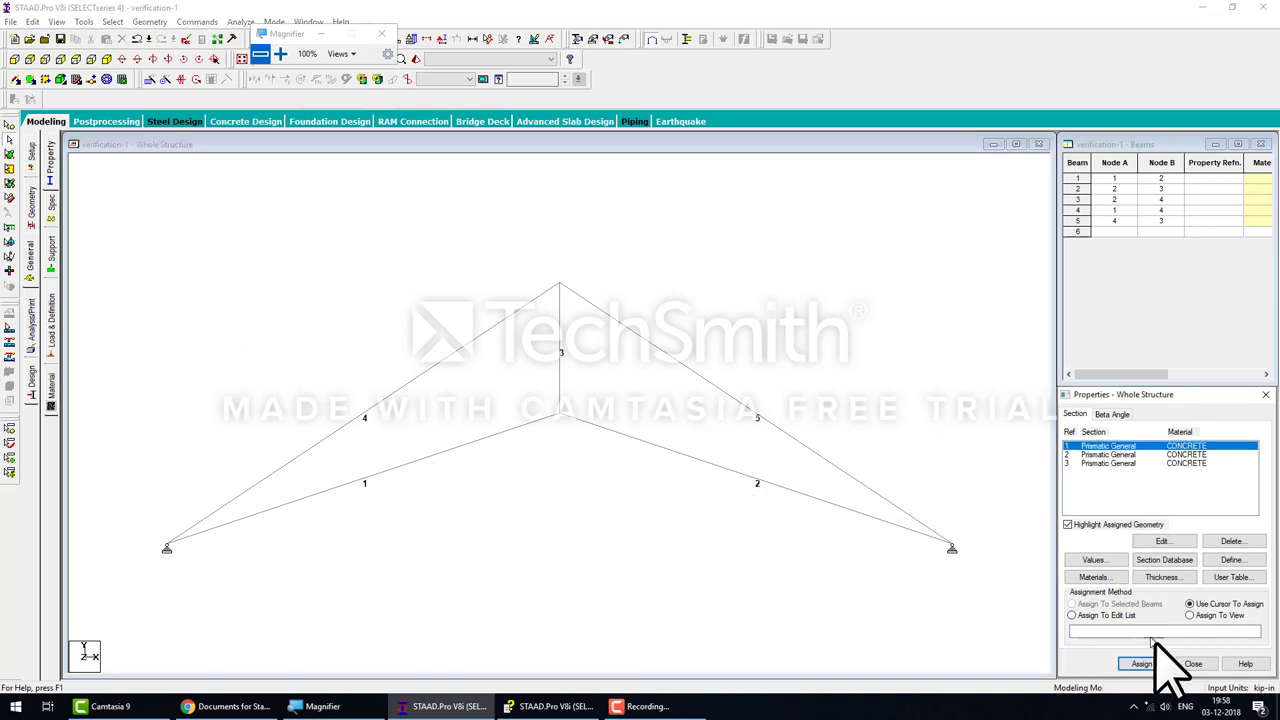
{"action": "left_click", "coordinate": [1141, 663]}
{"action": "left_click", "coordinate": [434, 367]}
{"action": "left_click", "coordinate": [462, 432], "text": "ctrl"}
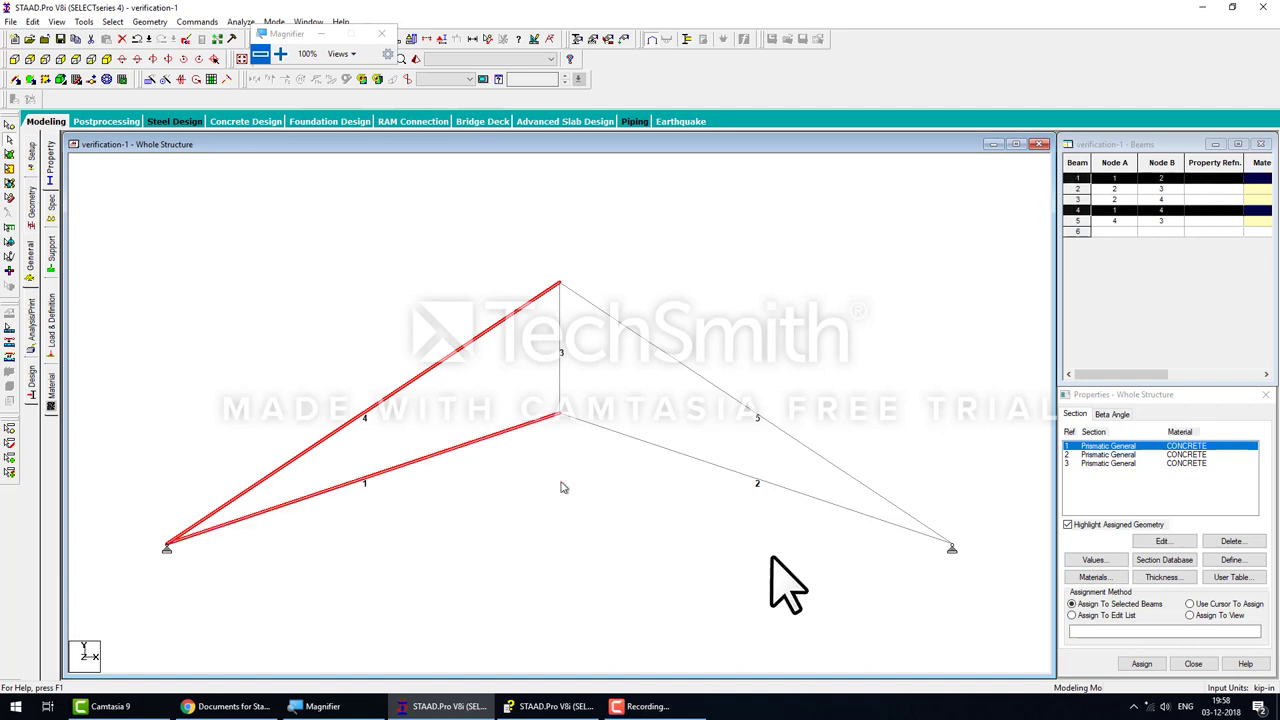
{"action": "left_click", "coordinate": [1141, 663]}
{"action": "left_click", "coordinate": [1180, 568]}
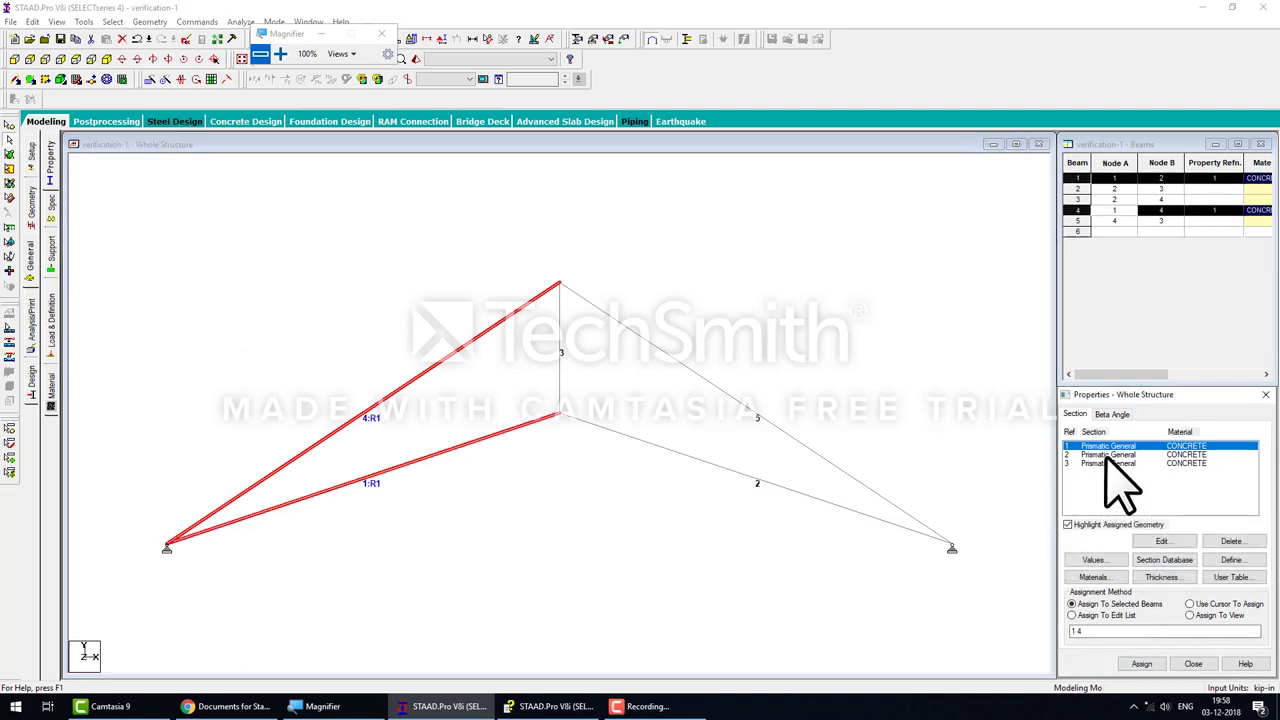
Assign section property 2 to members 2 and 5
{"action": "left_click", "coordinate": [1110, 455]}
{"action": "left_click", "coordinate": [745, 411]}
{"action": "left_click", "coordinate": [733, 469], "text": "ctrl"}
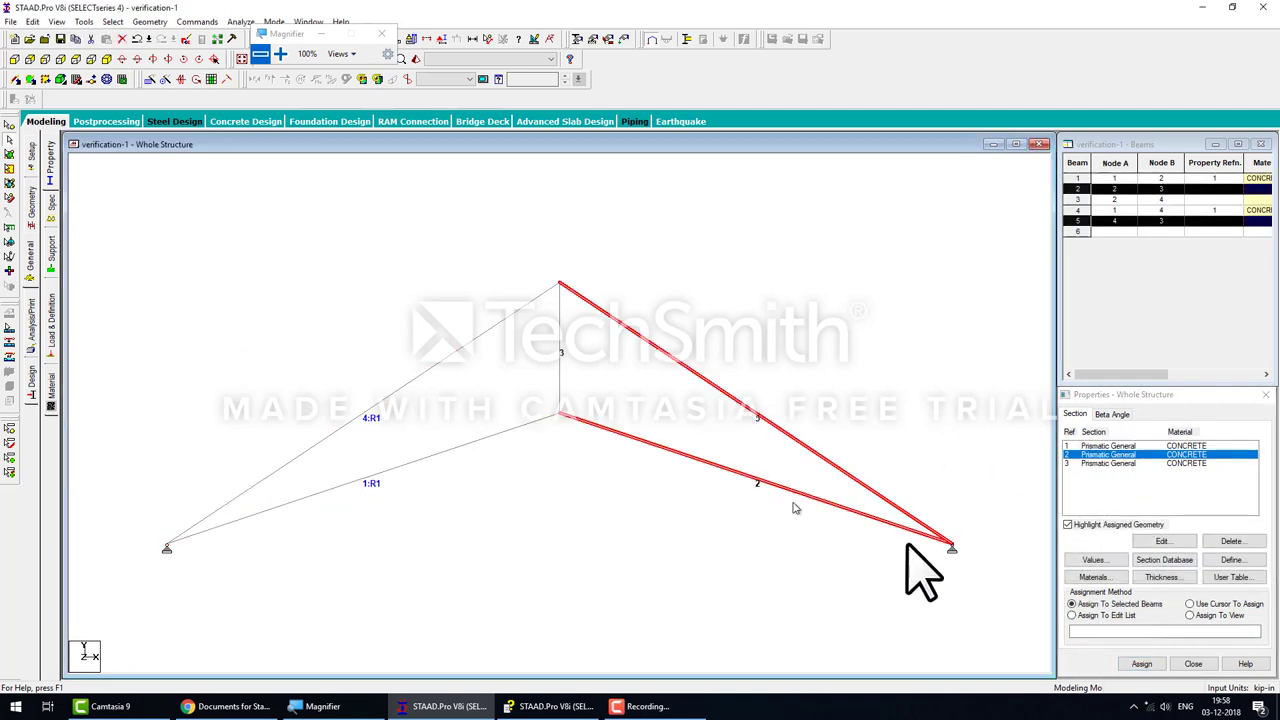
{"action": "left_click", "coordinate": [1141, 663]}
{"action": "left_click", "coordinate": [1180, 568]}
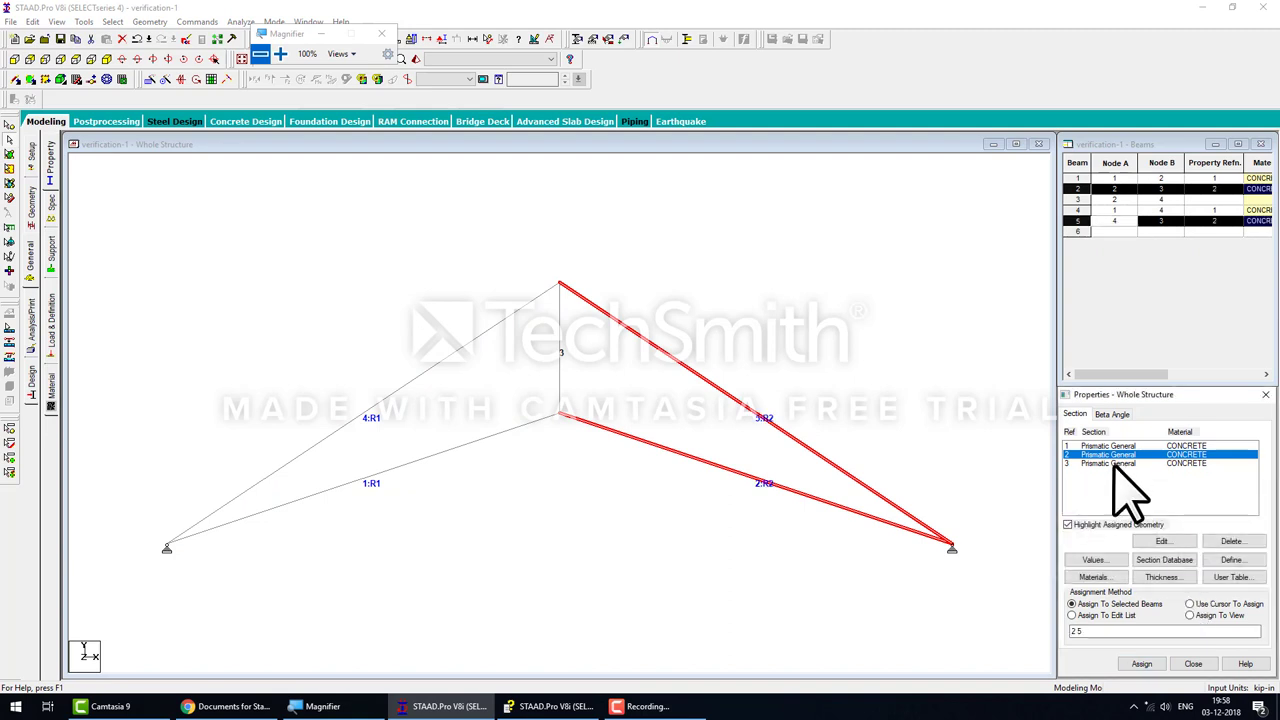
Assign section property 3 to vertical member 3
{"action": "left_click", "coordinate": [1112, 464]}
{"action": "left_click", "coordinate": [560, 385]}
{"action": "left_click", "coordinate": [1145, 664]}
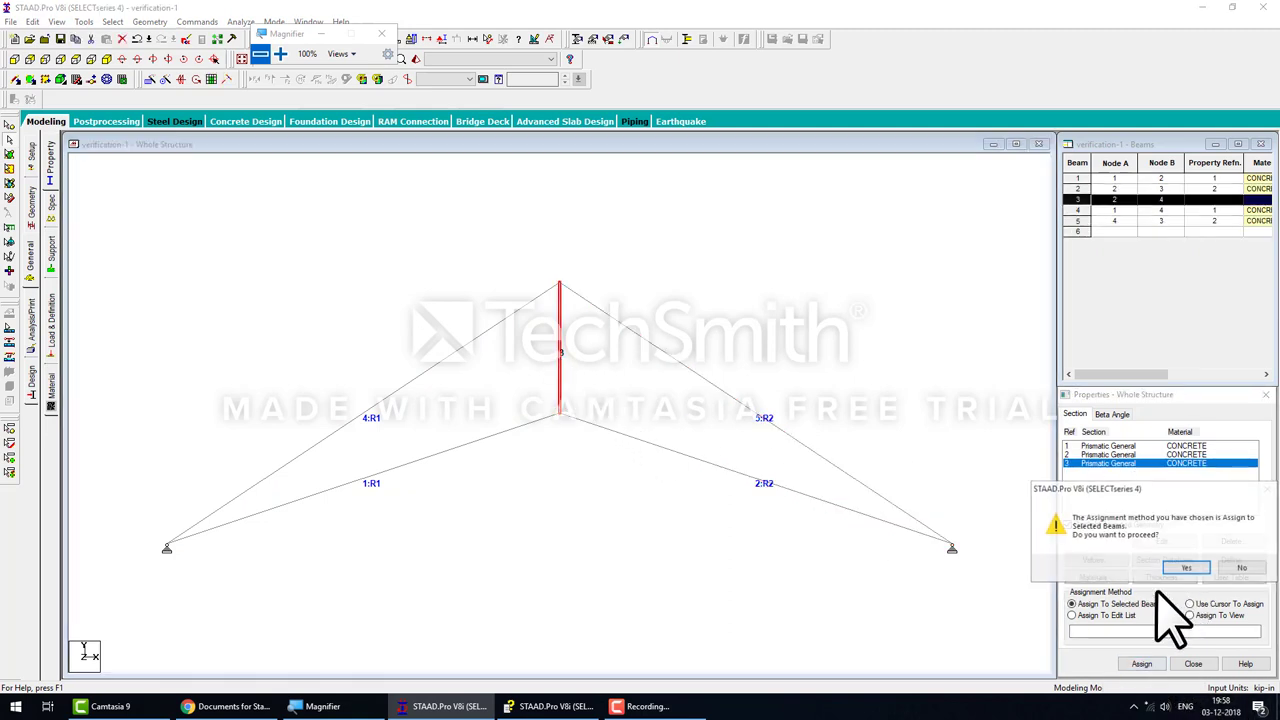
{"action": "left_click", "coordinate": [1160, 570]}
Create primary load case 1 titled 'dead' with loading type Dead
{"action": "left_click", "coordinate": [50, 325]}
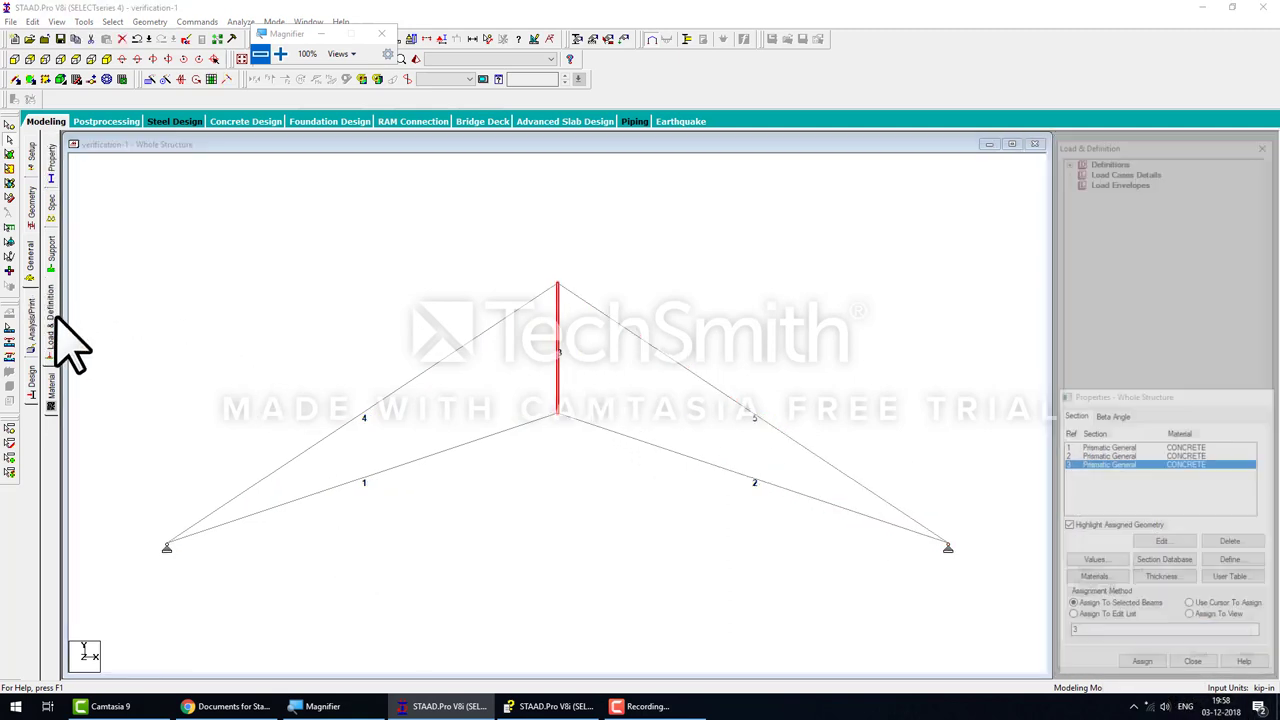
{"action": "left_click", "coordinate": [1145, 167]}
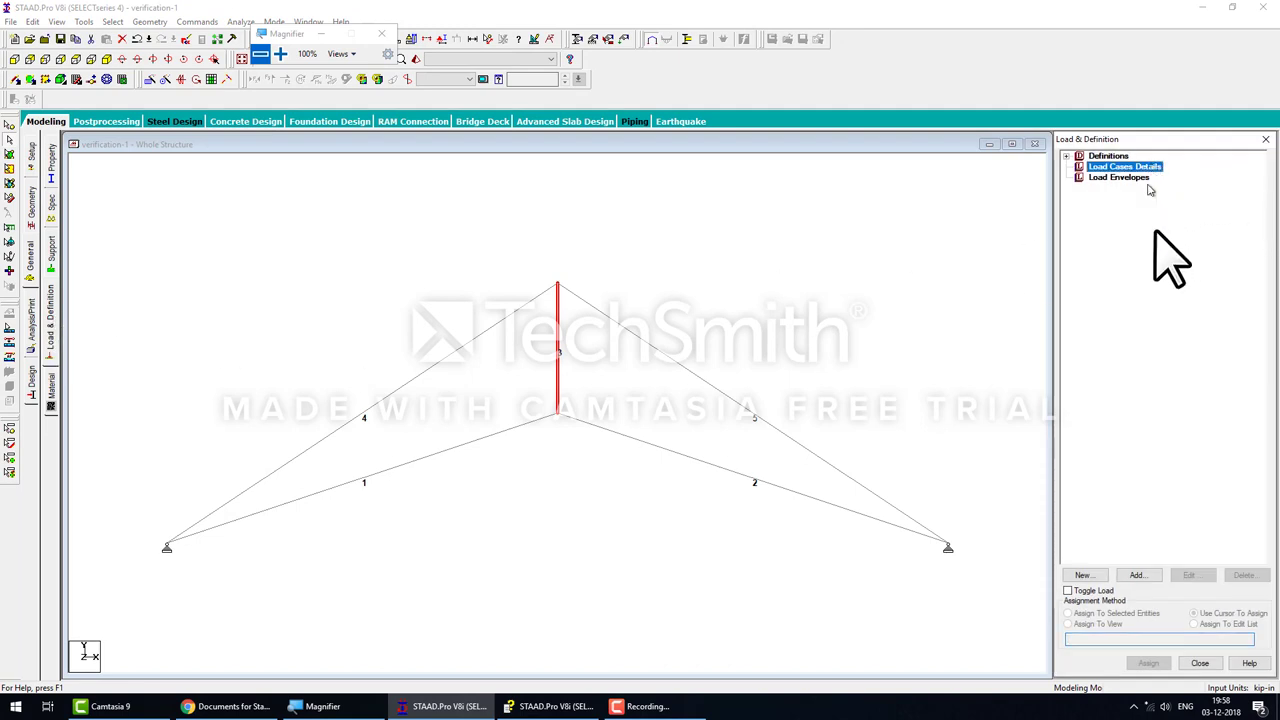
{"action": "left_click", "coordinate": [1140, 576]}
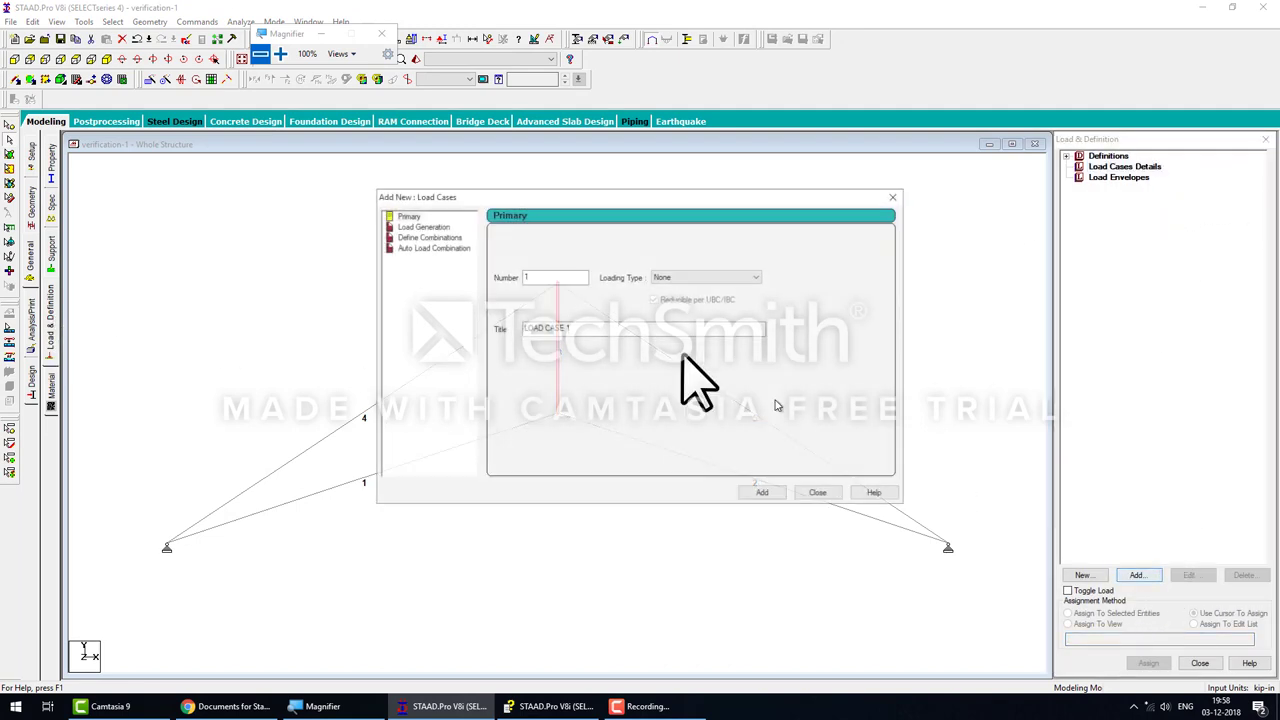
{"action": "left_click", "coordinate": [580, 329]}
{"action": "type", "text": "dead"}
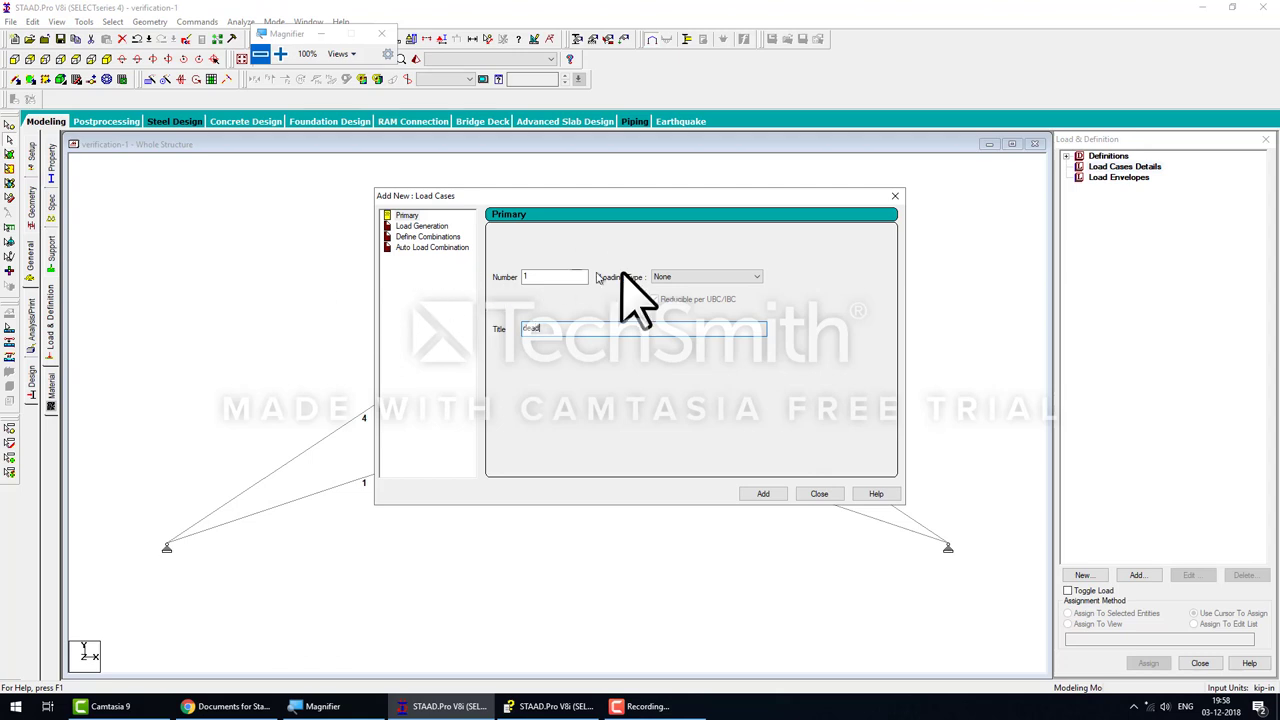
{"action": "left_click", "coordinate": [663, 277]}
{"action": "left_click", "coordinate": [665, 292]}
{"action": "left_click", "coordinate": [773, 491]}
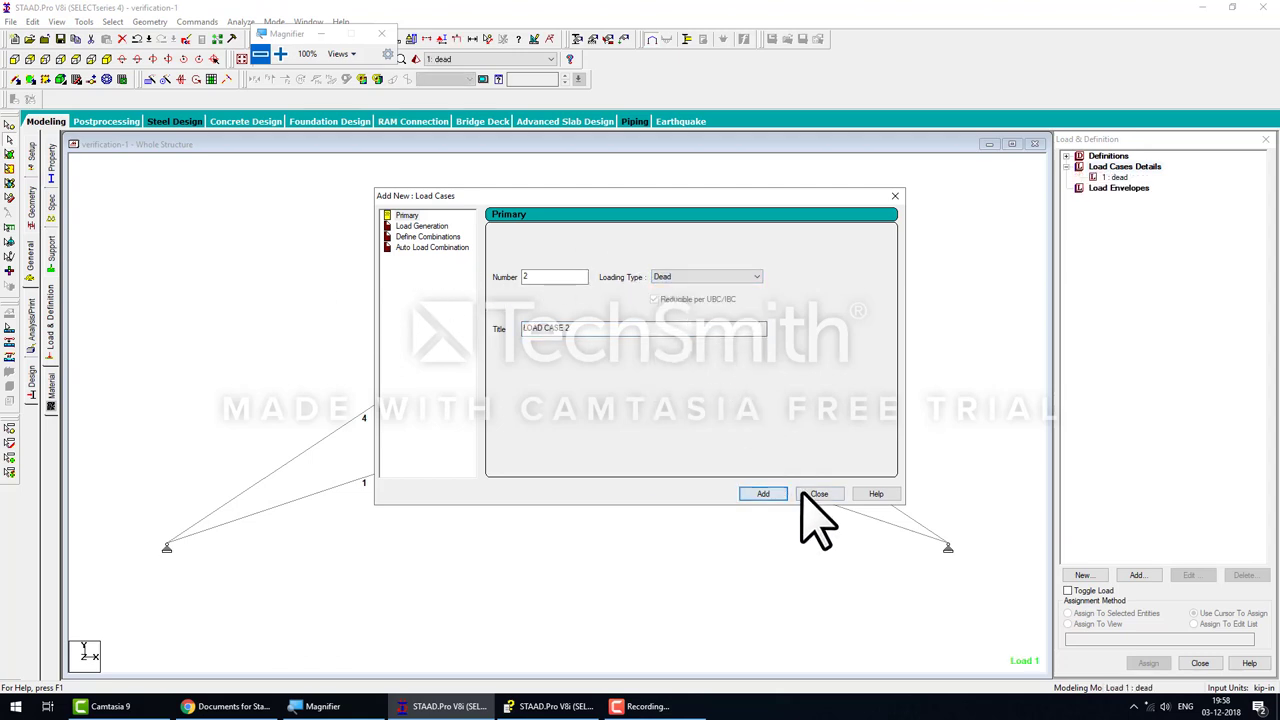
{"action": "left_click", "coordinate": [812, 494]}
Add a nodal load item of Fy -10 kip to the dead load case
{"action": "left_click", "coordinate": [1137, 577]}
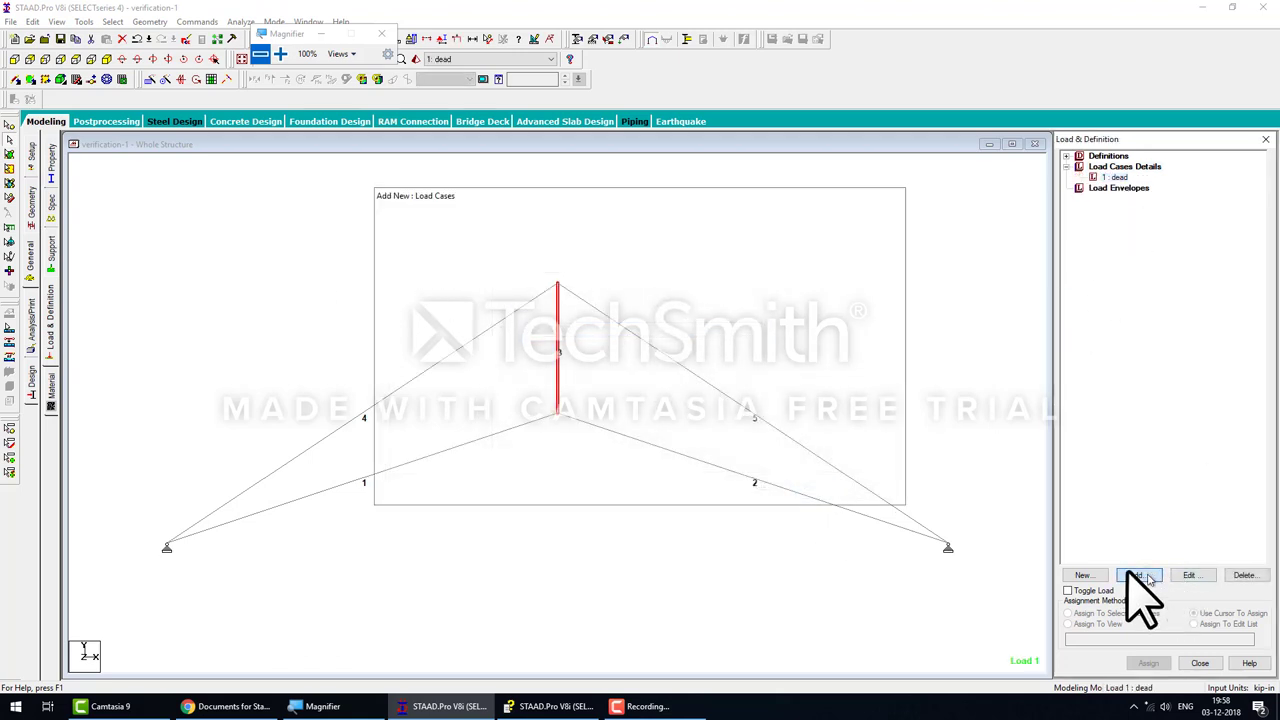
{"action": "left_click", "coordinate": [357, 177]}
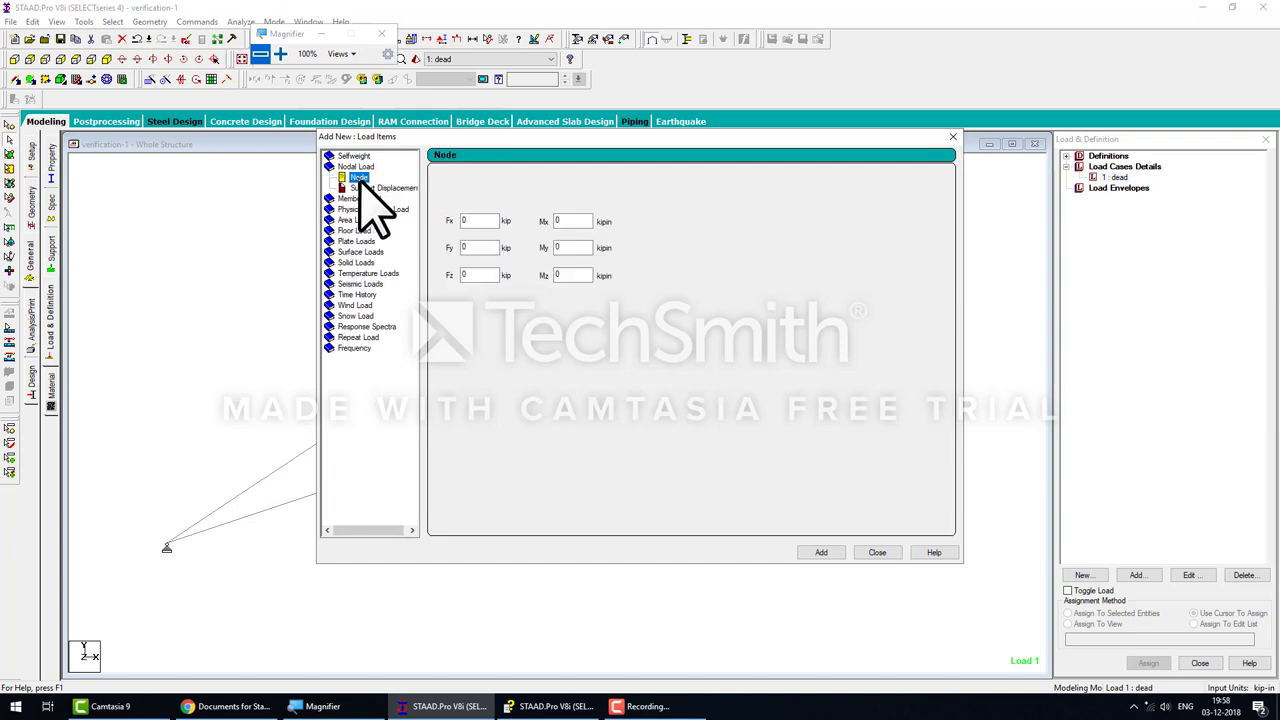
{"action": "double_click", "coordinate": [480, 248]}
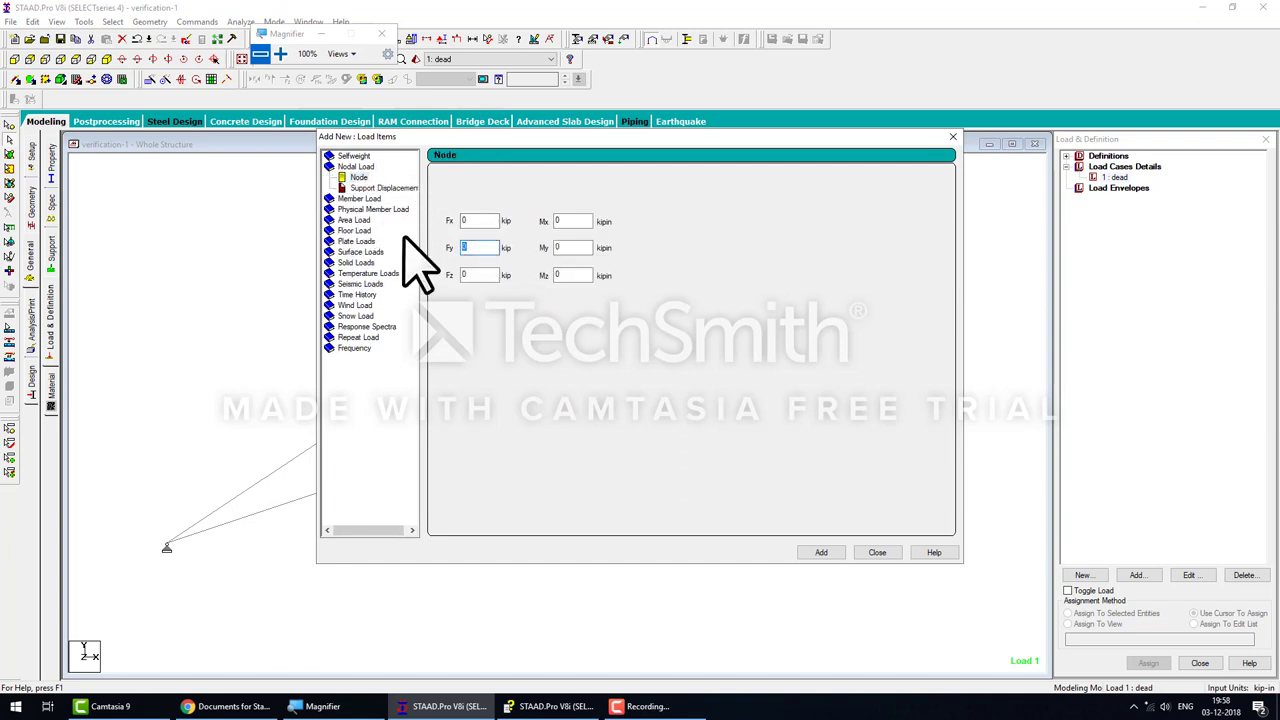
{"action": "type", "text": "10"}
{"action": "left_click", "coordinate": [818, 553]}
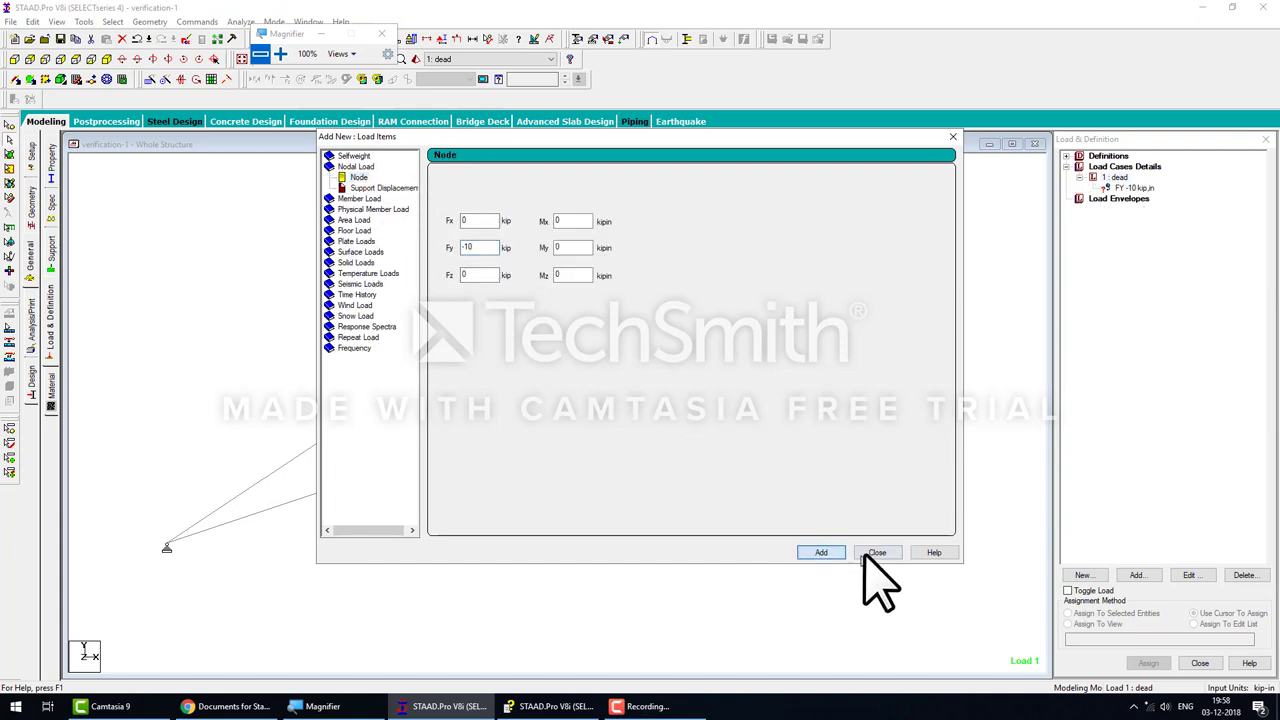
{"action": "left_click", "coordinate": [872, 552]}
Apply the FY -10 kip nodal load to apex node 4
{"action": "left_click", "coordinate": [1134, 188]}
{"action": "left_click", "coordinate": [751, 394]}
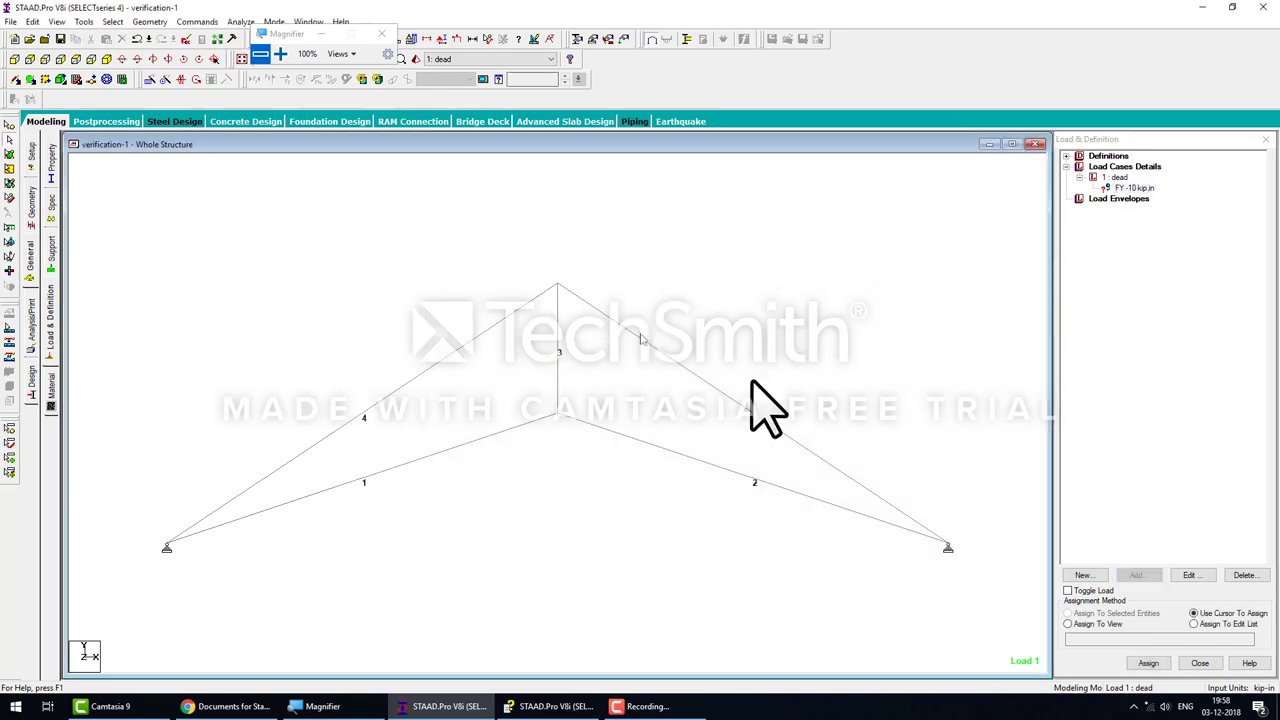
{"action": "left_click", "coordinate": [1148, 663]}
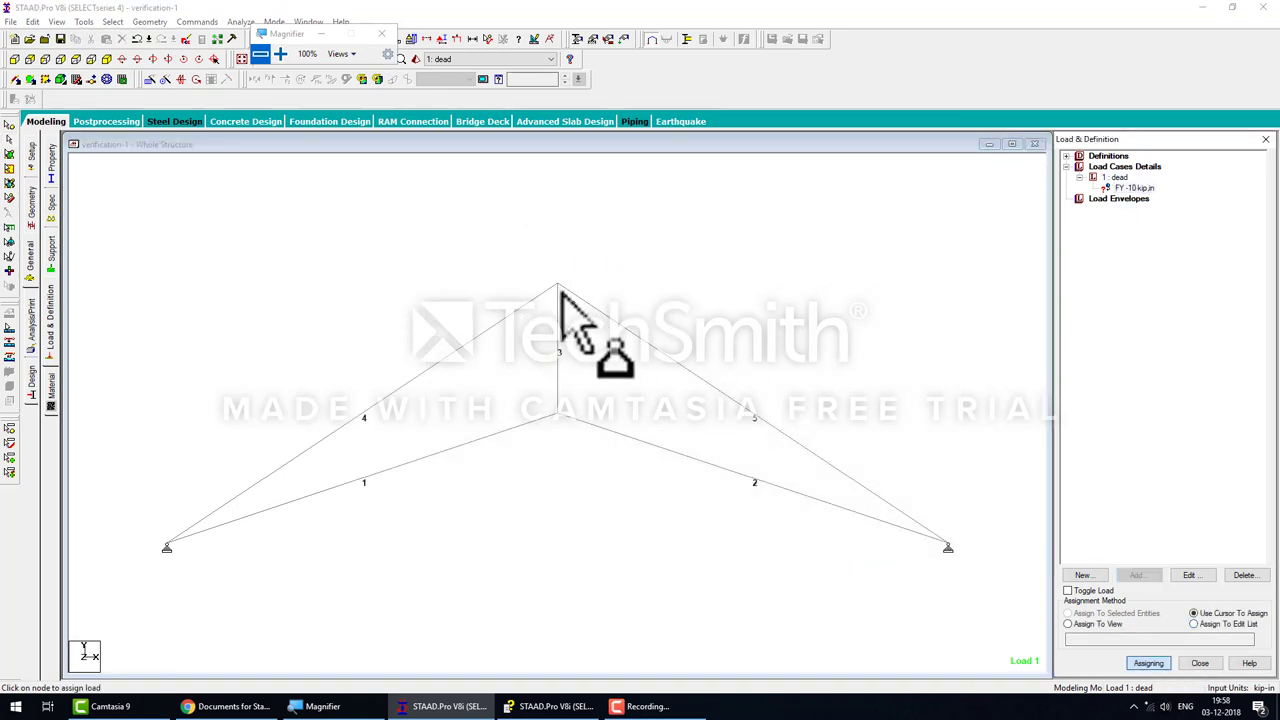
{"action": "left_click", "coordinate": [556, 285]}
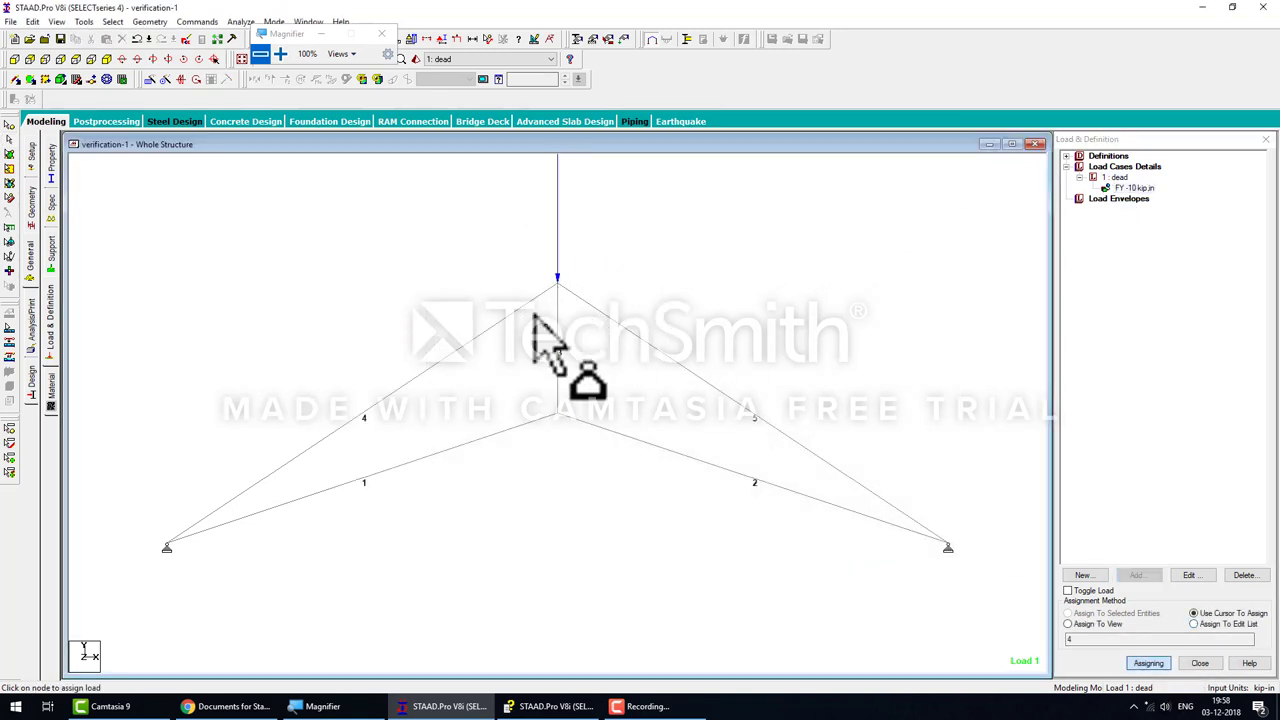
Add a Perform Analysis command with the Print All option
{"action": "left_click", "coordinate": [32, 322]}
{"action": "left_click", "coordinate": [575, 388]}
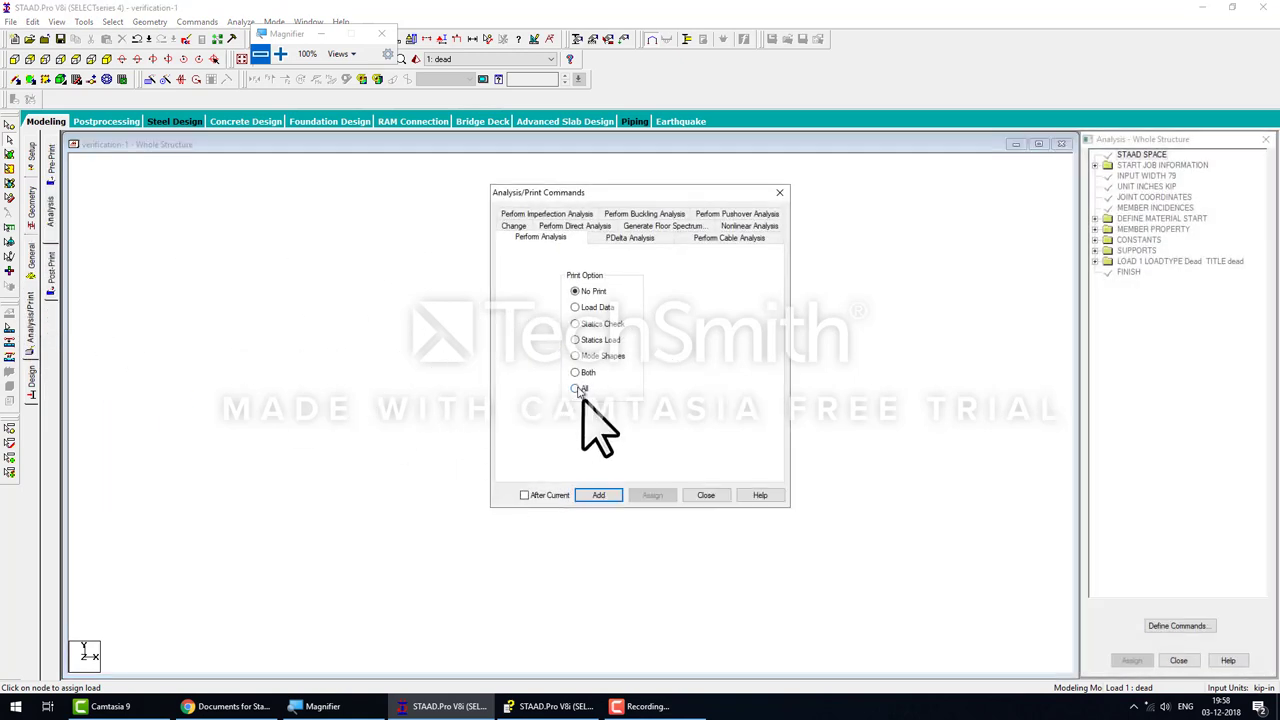
{"action": "left_click", "coordinate": [600, 495]}
{"action": "left_click", "coordinate": [700, 495]}
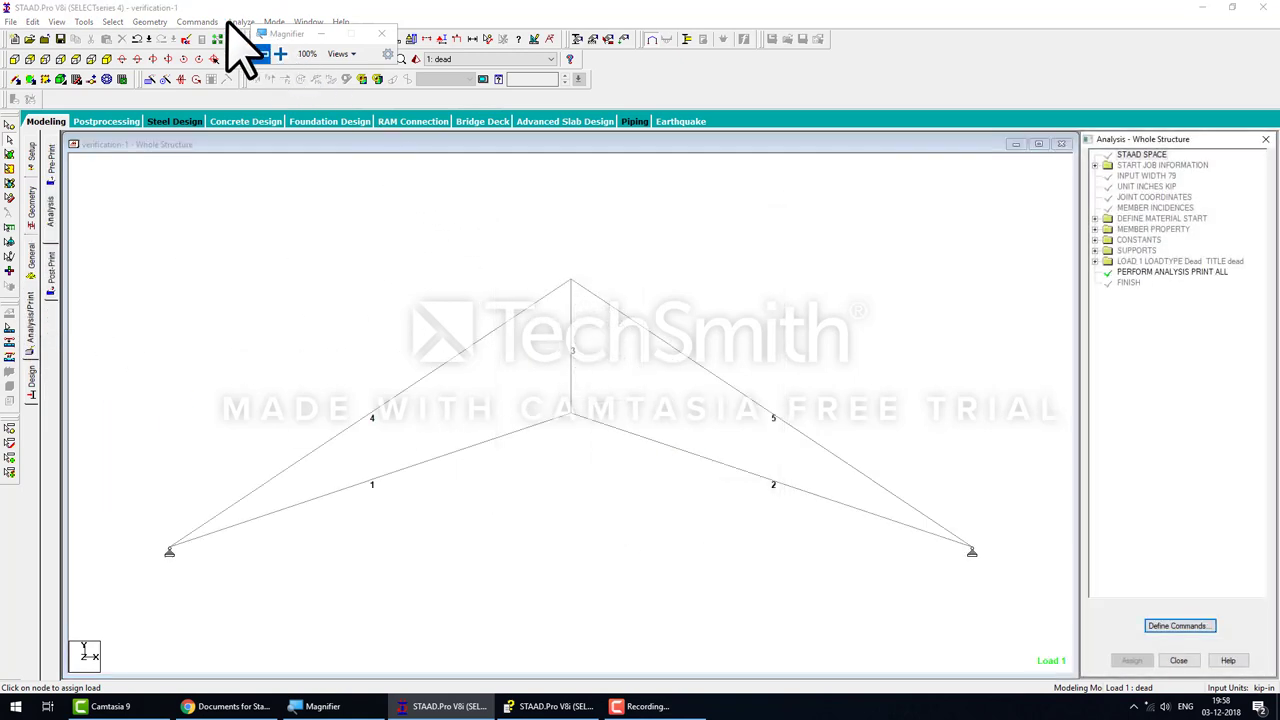
Save and run the analysis, then review the output's missing IX, IY, IZ errors for members
{"action": "left_click", "coordinate": [271, 43]}
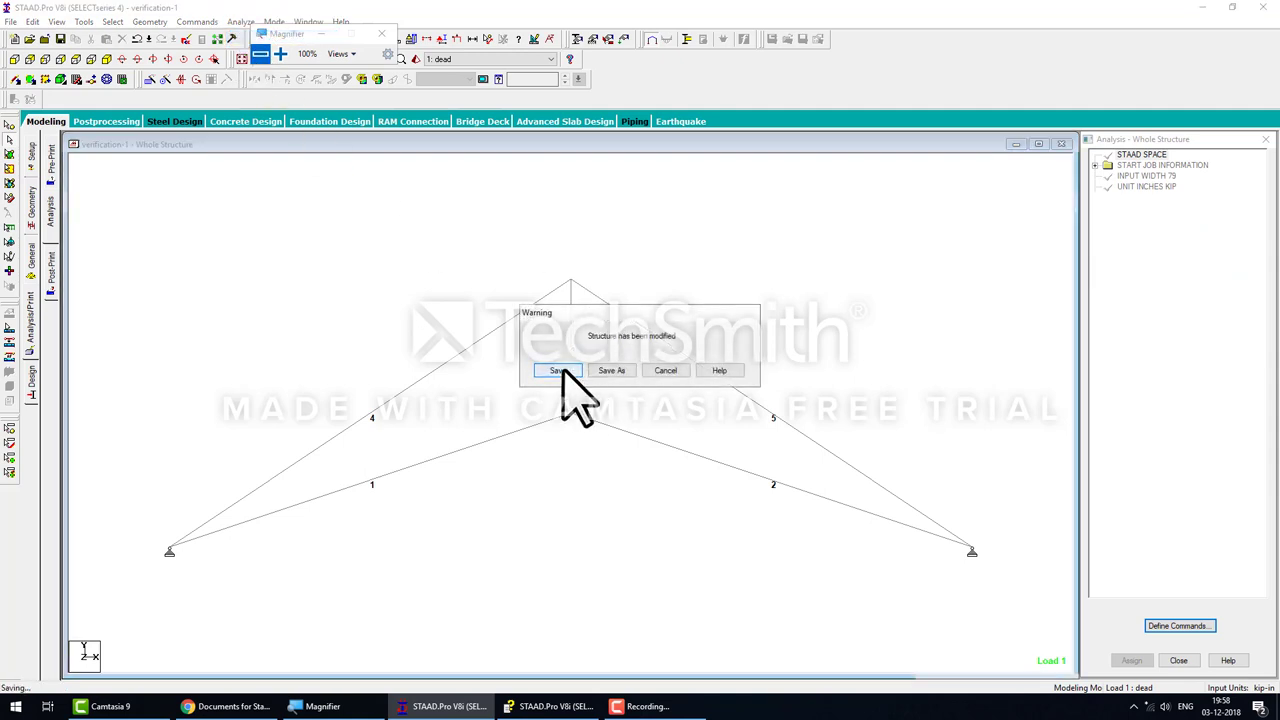
{"action": "left_click", "coordinate": [563, 368]}
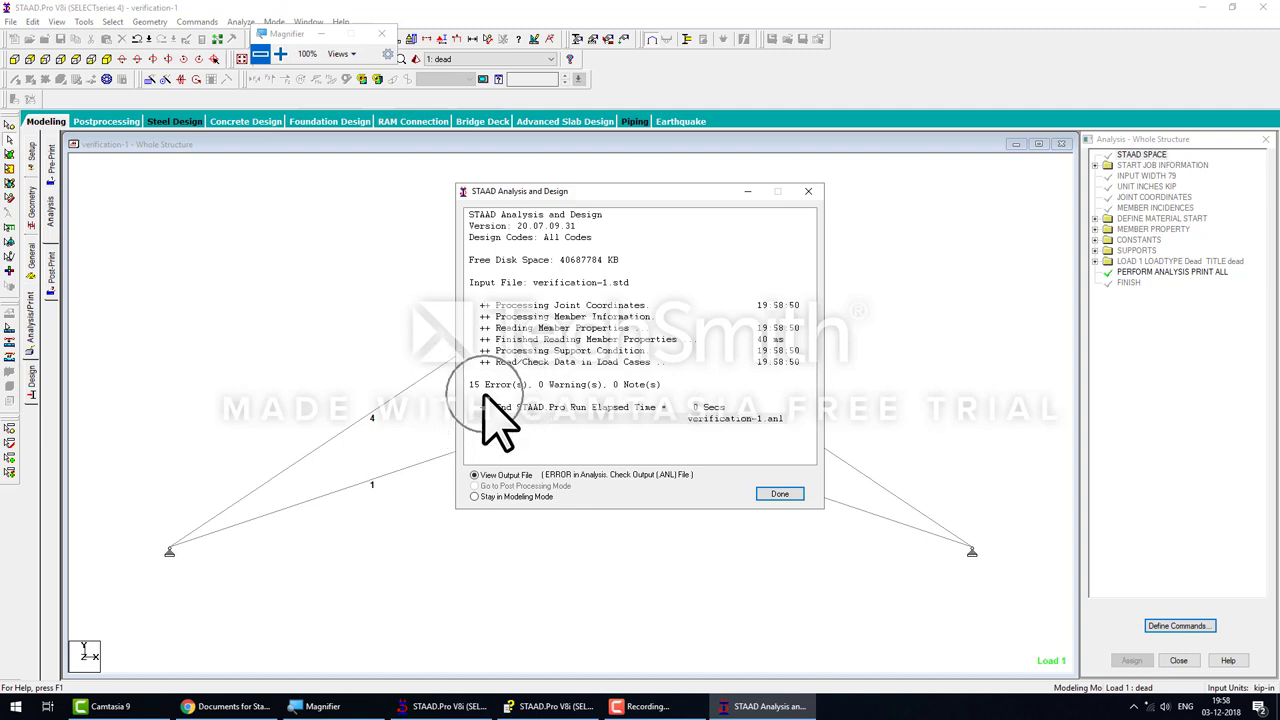
{"action": "left_click", "coordinate": [779, 494]}
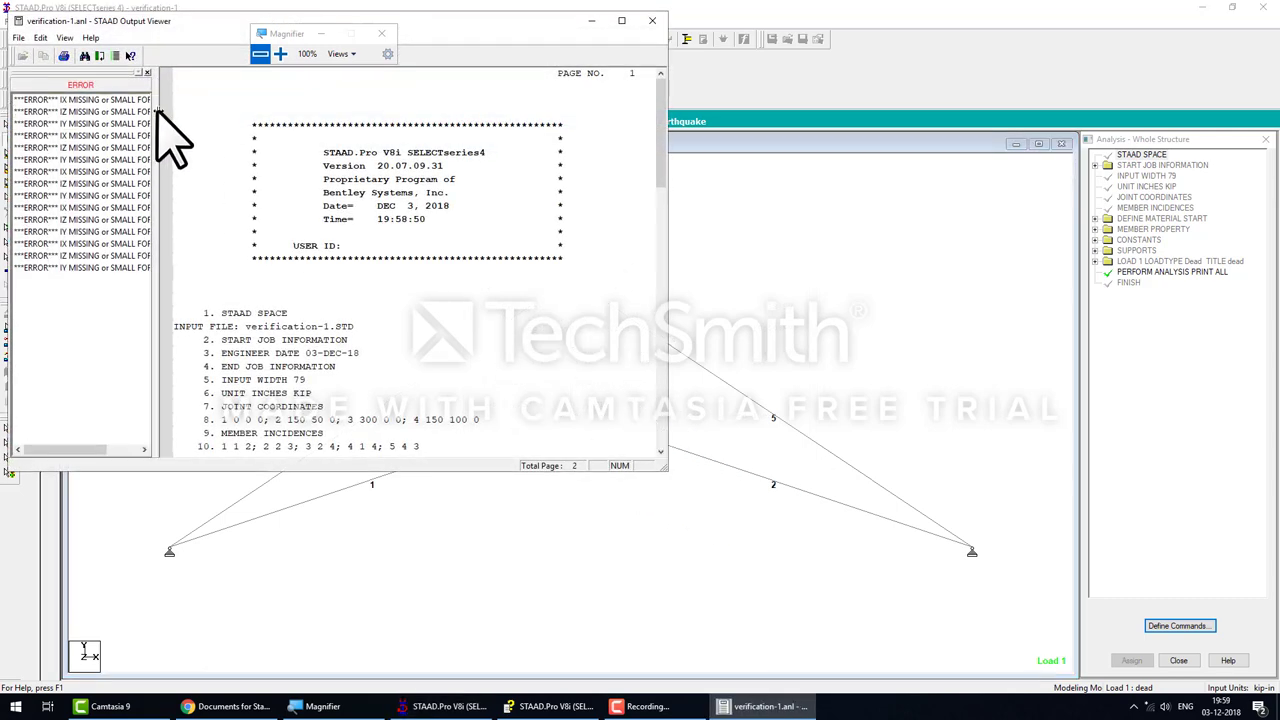
{"action": "left_click_drag", "start_coordinate": [156, 109], "coordinate": [223, 126]}
{"action": "left_click", "coordinate": [125, 148]}
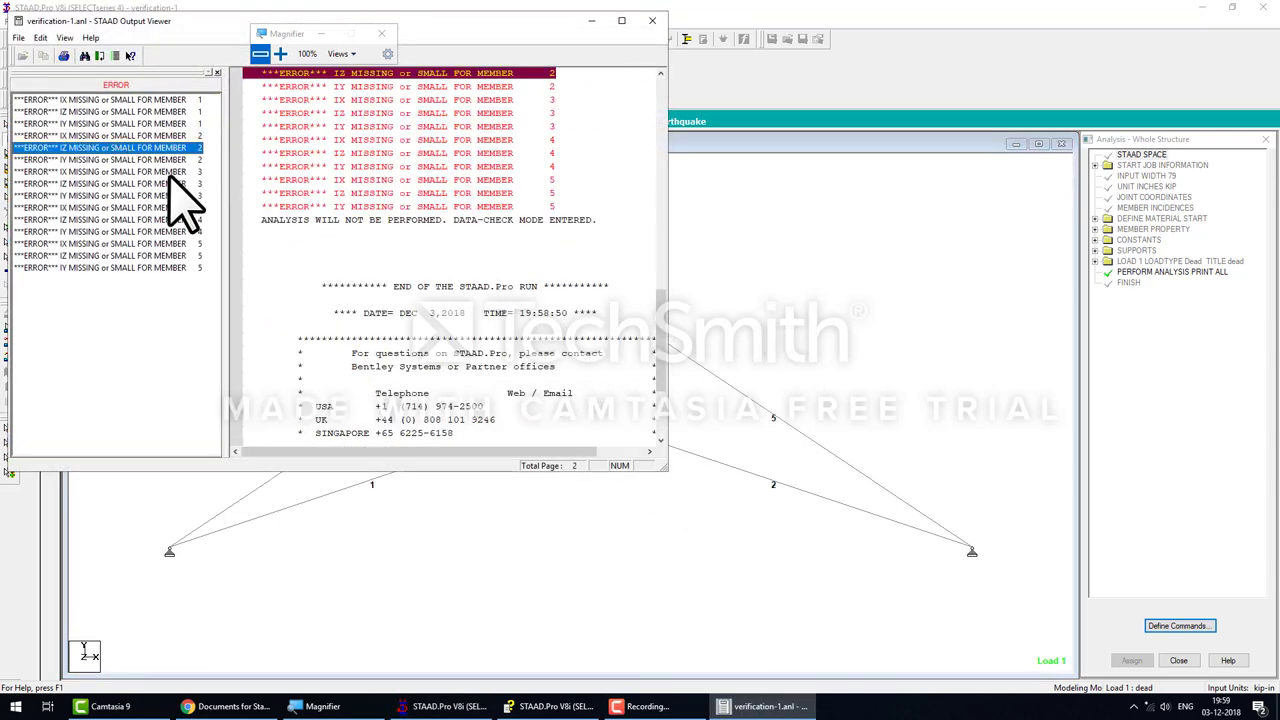
{"action": "left_click", "coordinate": [92, 100]}
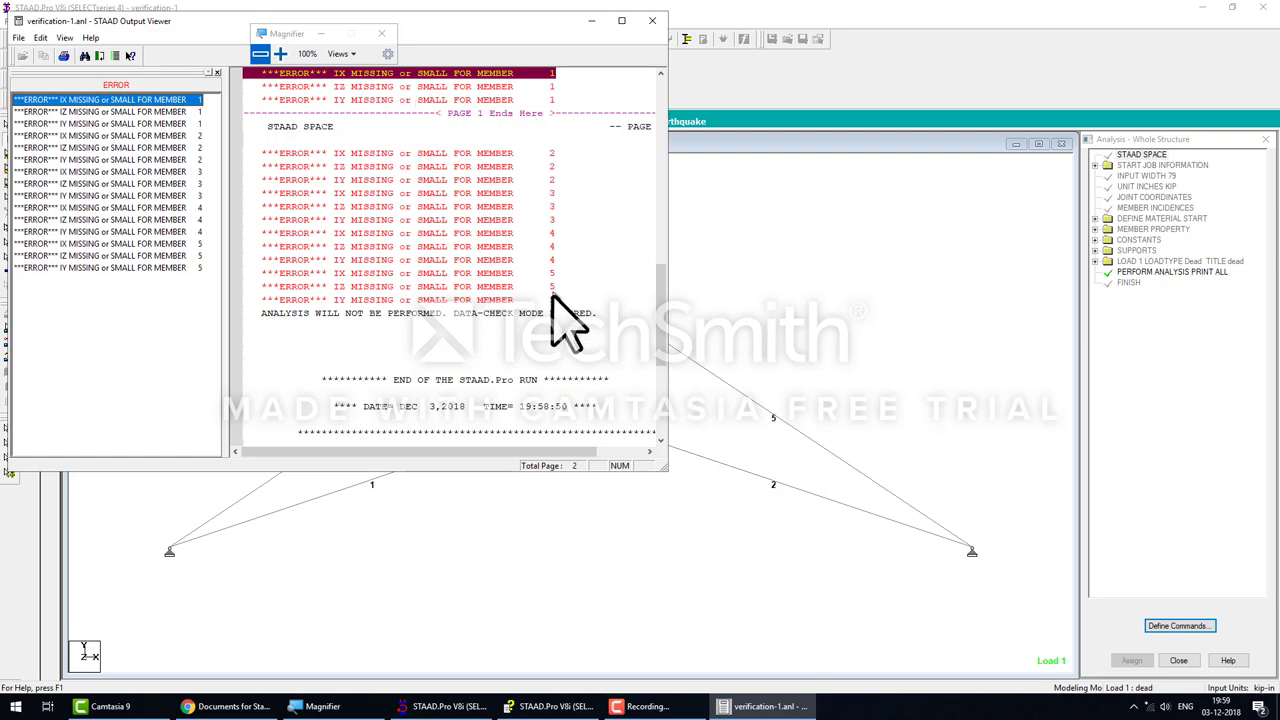
Set section 1's moment-of-inertia values to 1 in4 in its Property dialog
{"action": "left_click", "coordinate": [652, 22]}
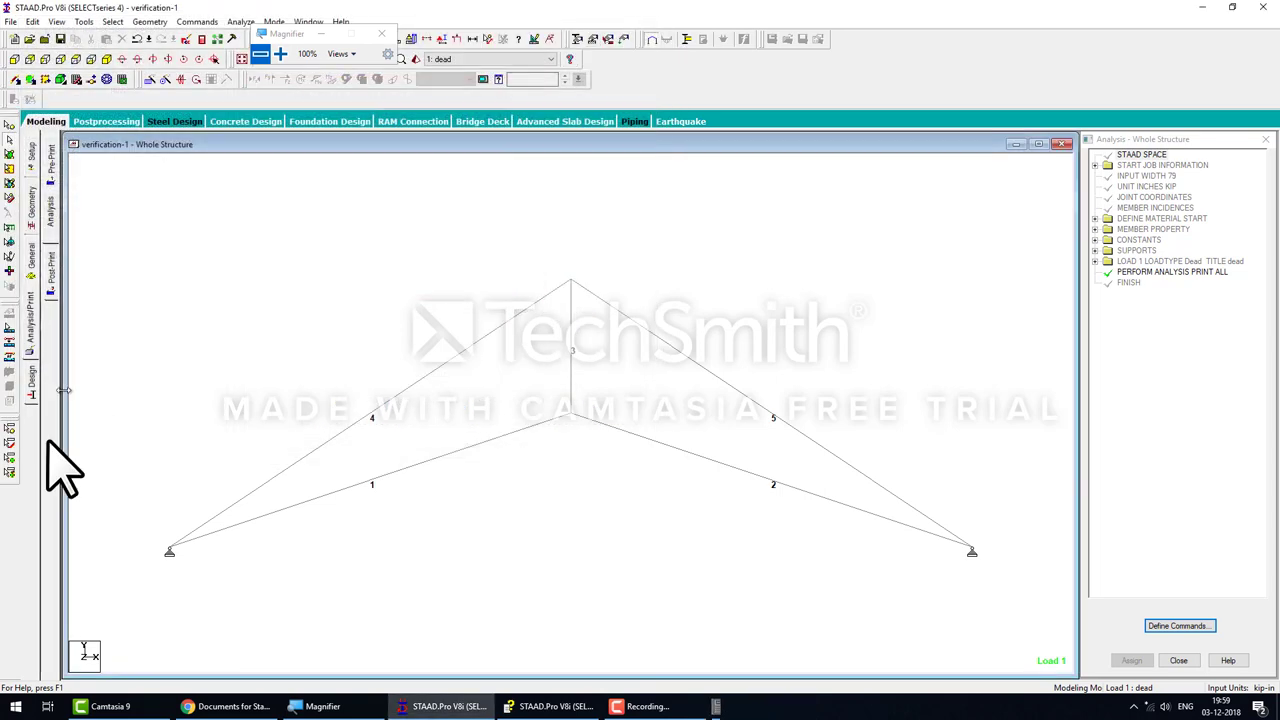
{"action": "left_click", "coordinate": [43, 214]}
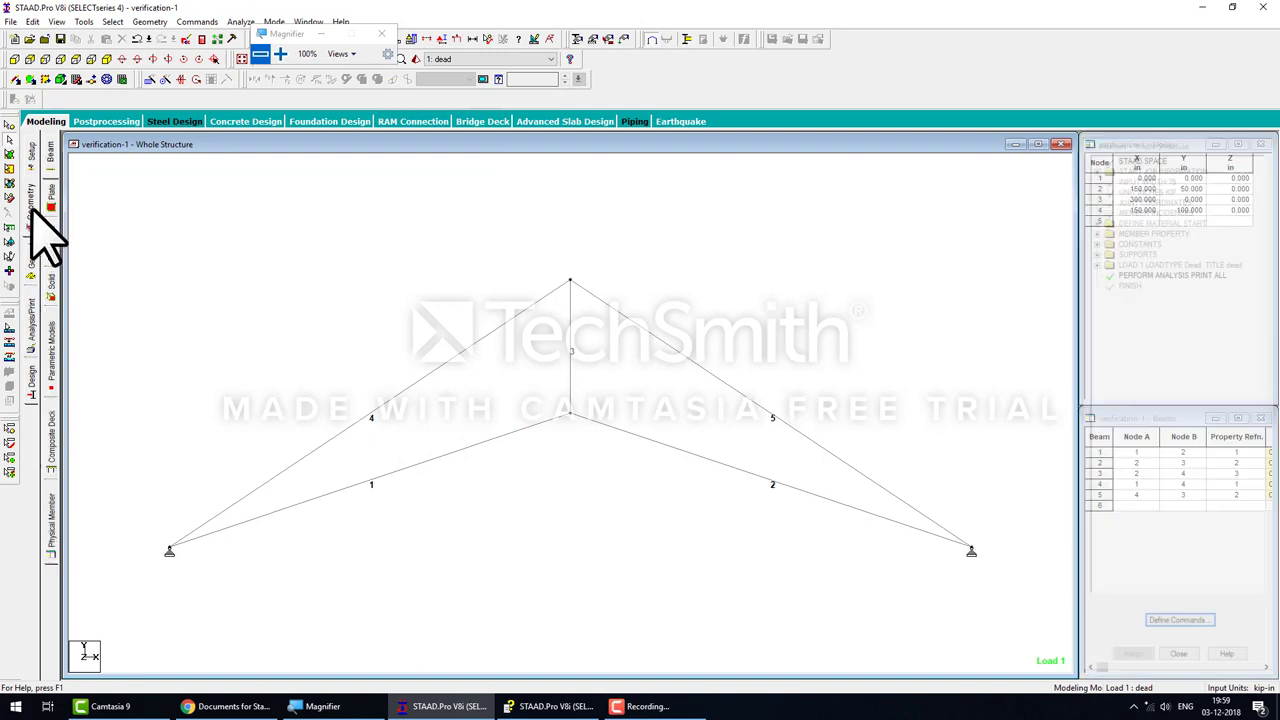
{"action": "left_click", "coordinate": [45, 256]}
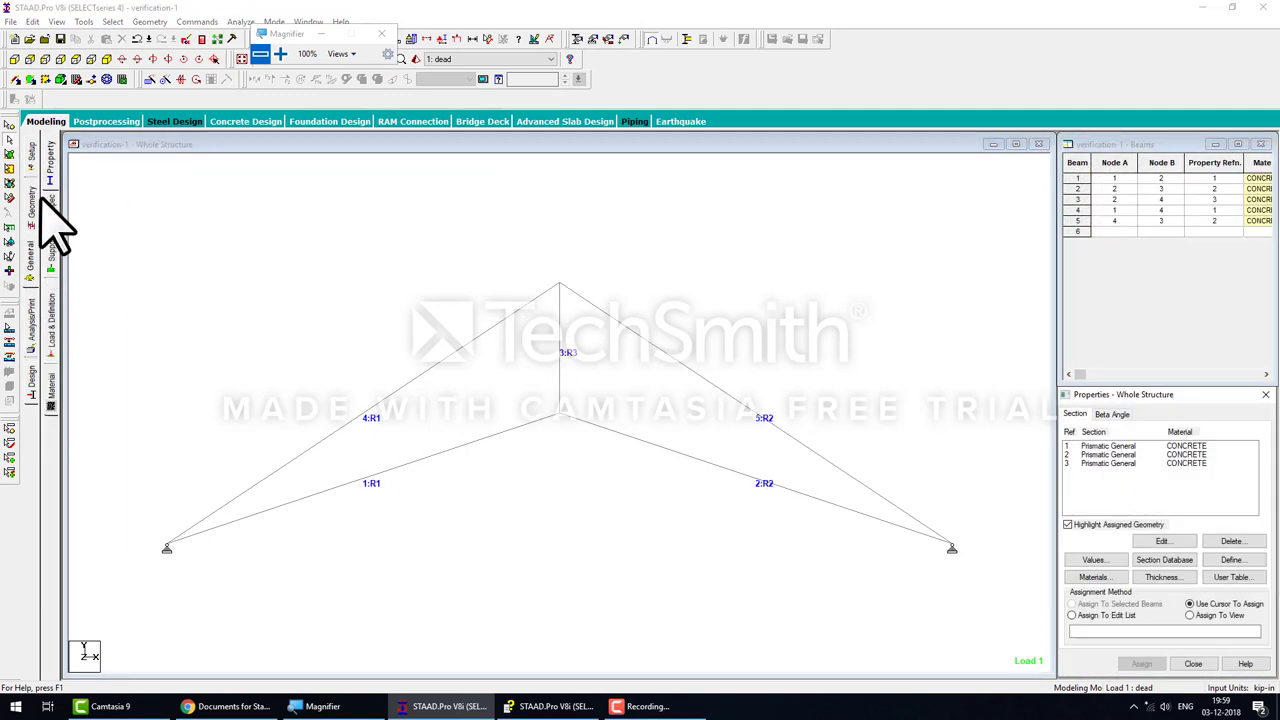
{"action": "left_click", "coordinate": [1104, 447]}
{"action": "double_click", "coordinate": [1105, 450]}
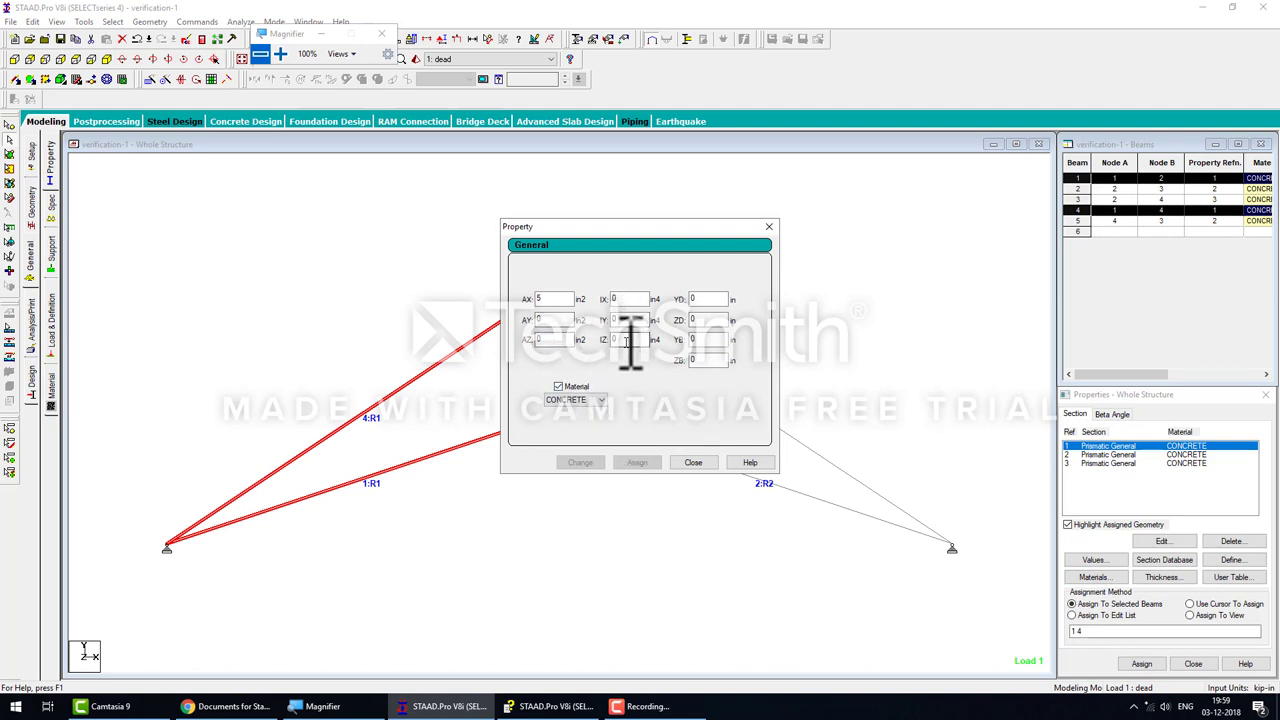
{"action": "double_click", "coordinate": [540, 299]}
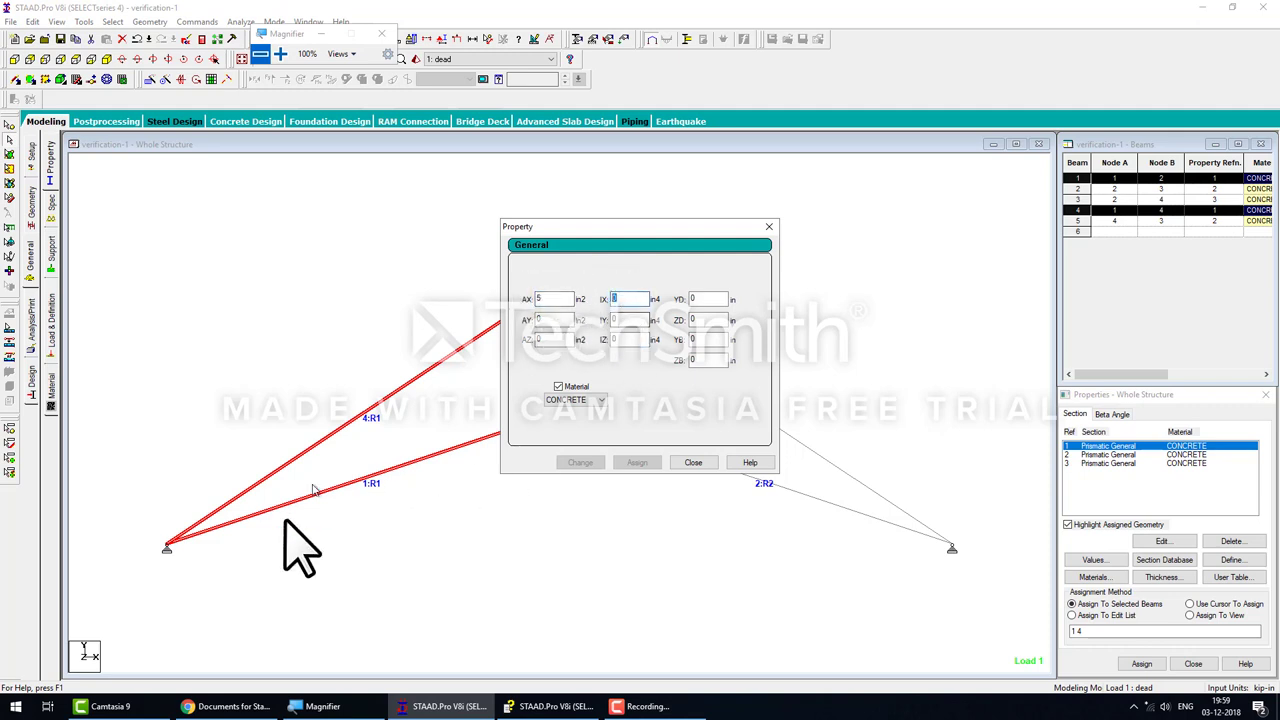
{"action": "type", "text": "1"}
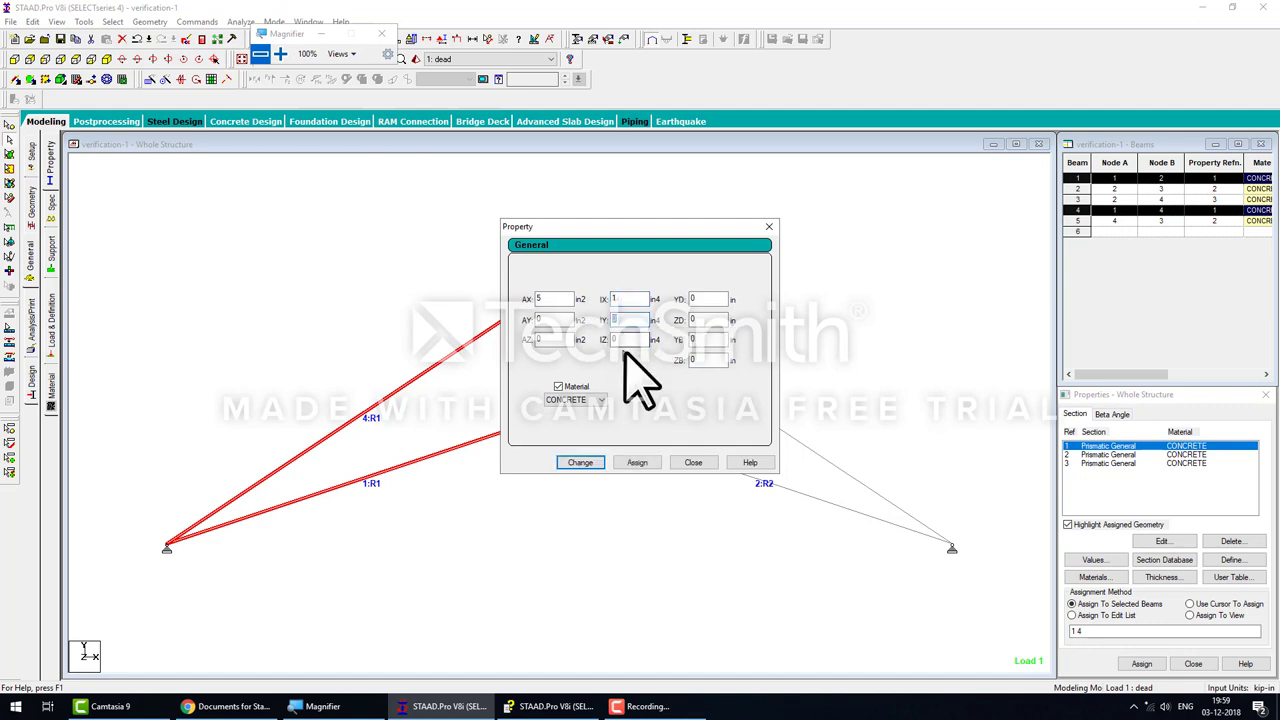
{"action": "left_click", "coordinate": [580, 462]}
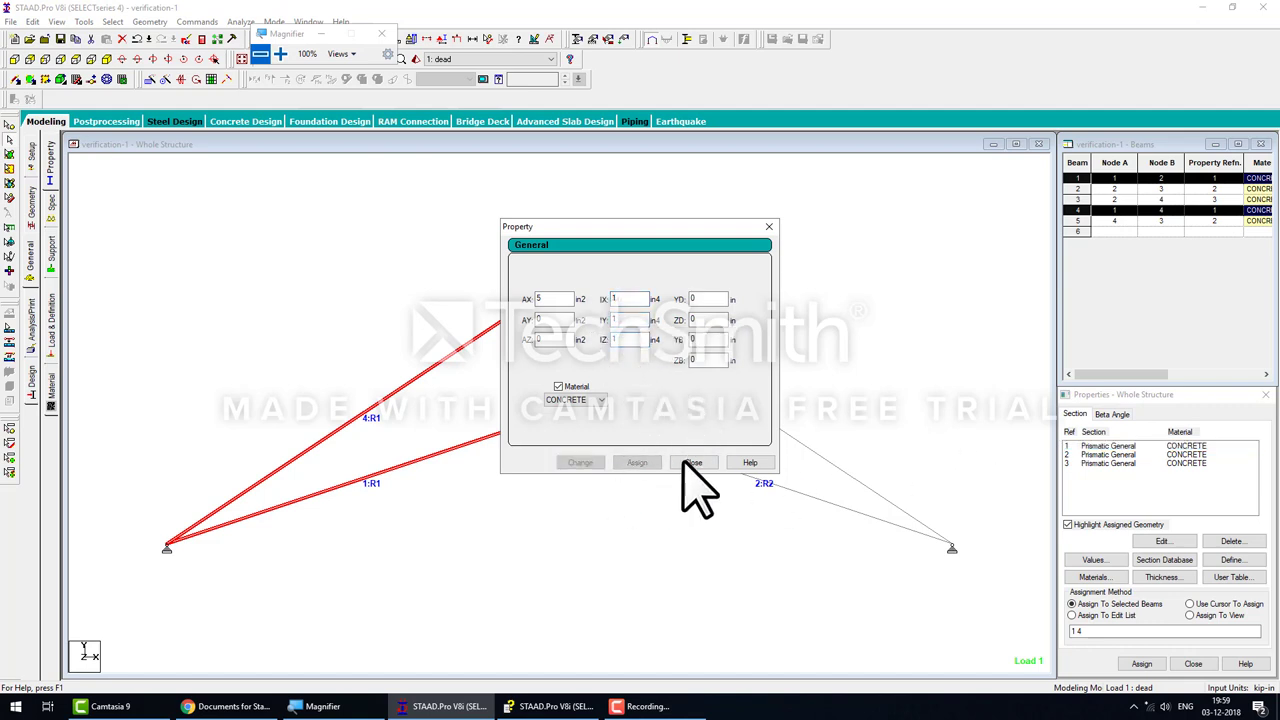
{"action": "left_click", "coordinate": [693, 462]}
Set sections 2 and 3's moment-of-inertia values to 1 in4 as well
{"action": "double_click", "coordinate": [1122, 455]}
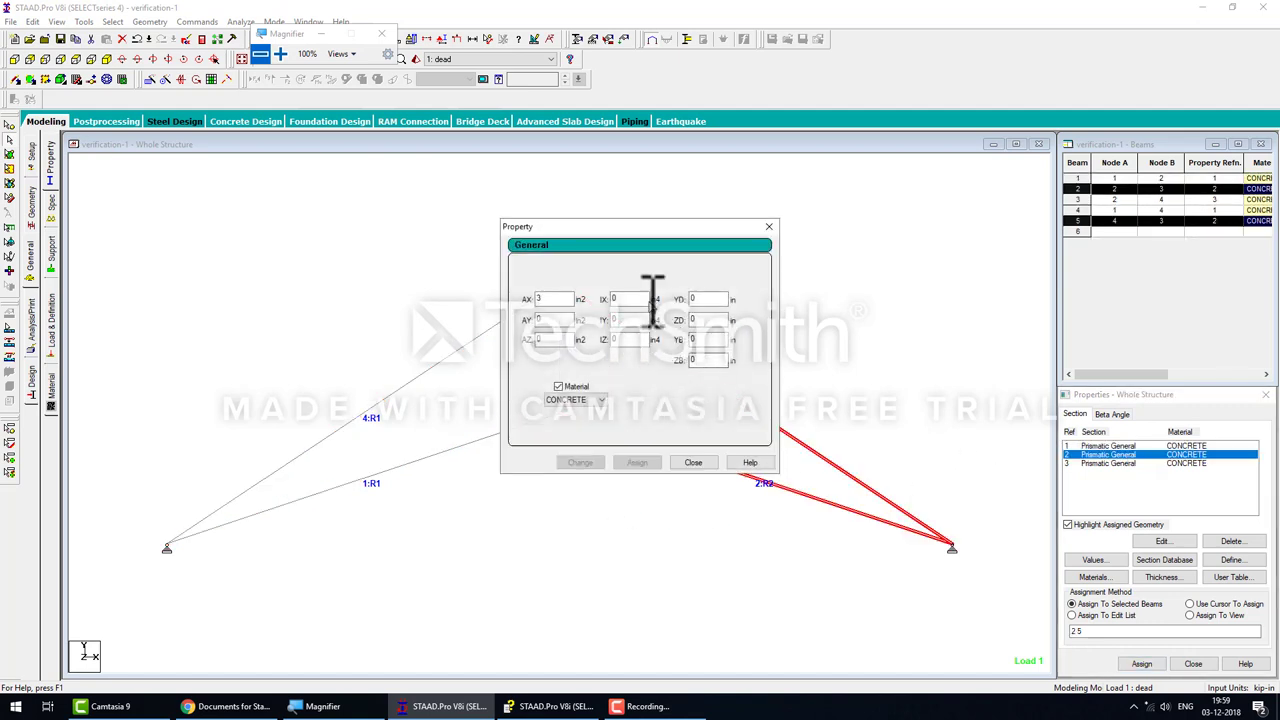
{"action": "type", "text": "1"}
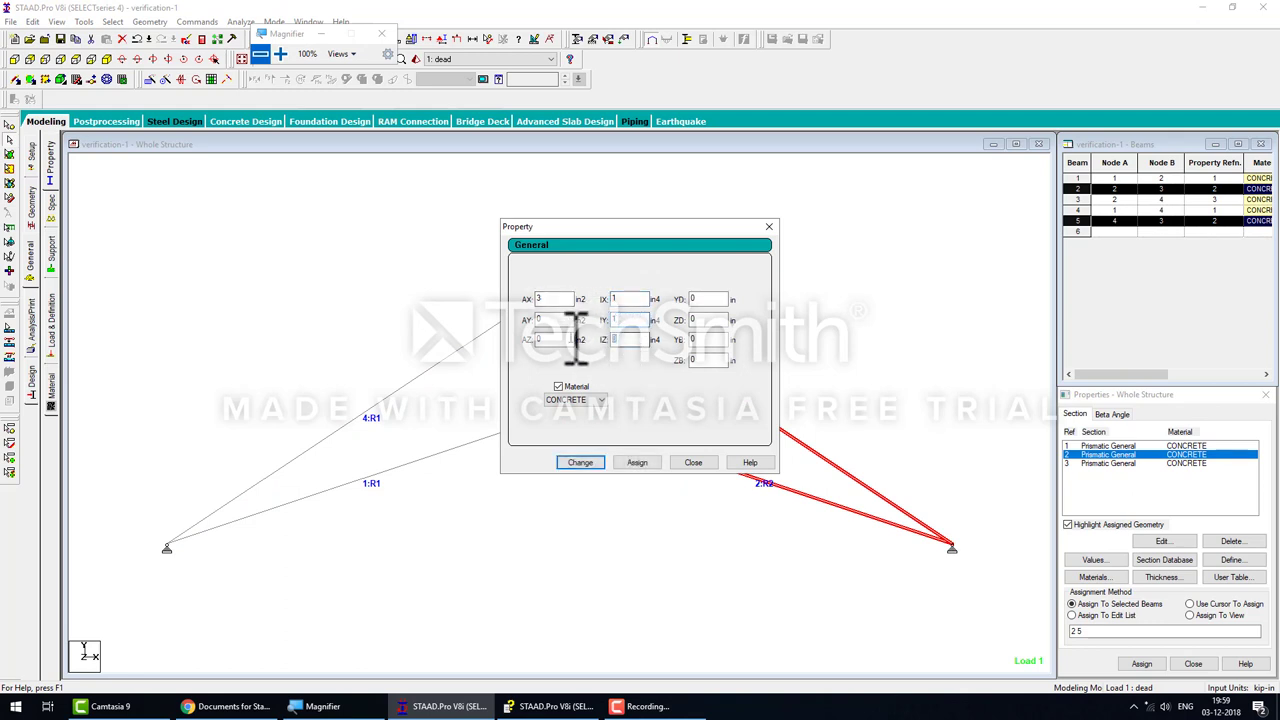
{"action": "left_click", "coordinate": [580, 462]}
{"action": "left_click", "coordinate": [693, 462]}
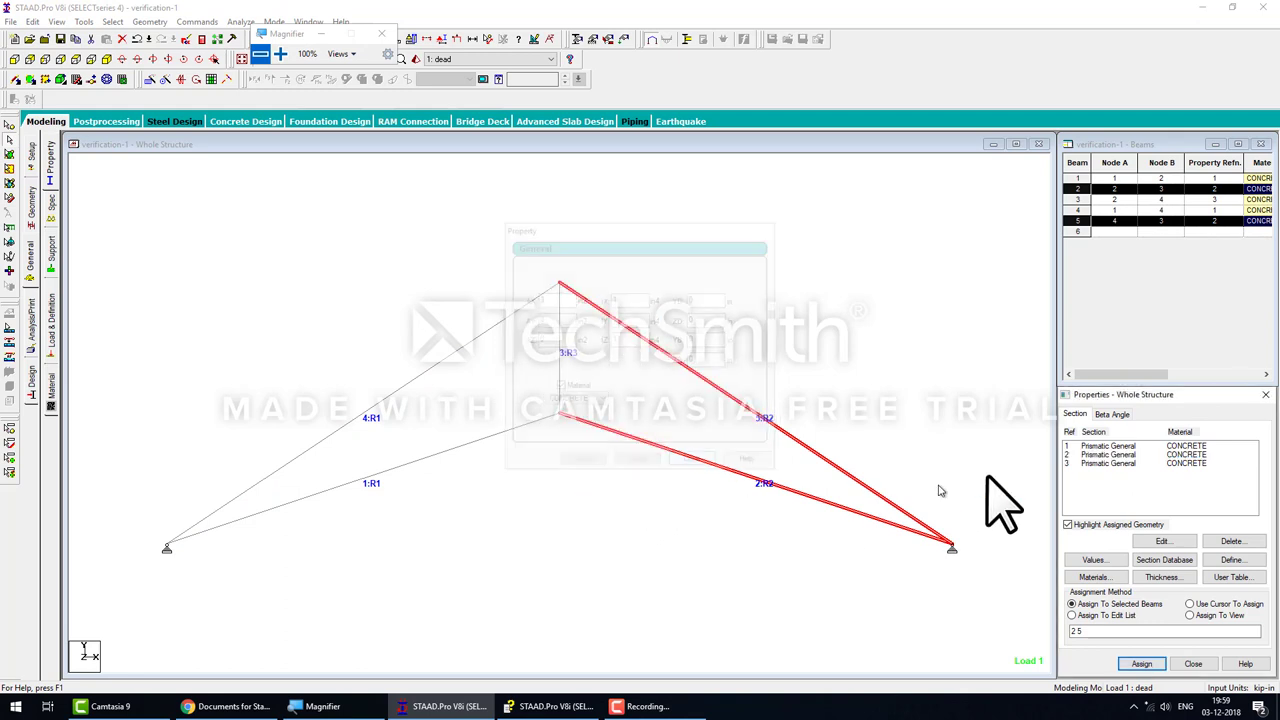
{"action": "double_click", "coordinate": [1107, 463]}
{"action": "type", "text": "1"}
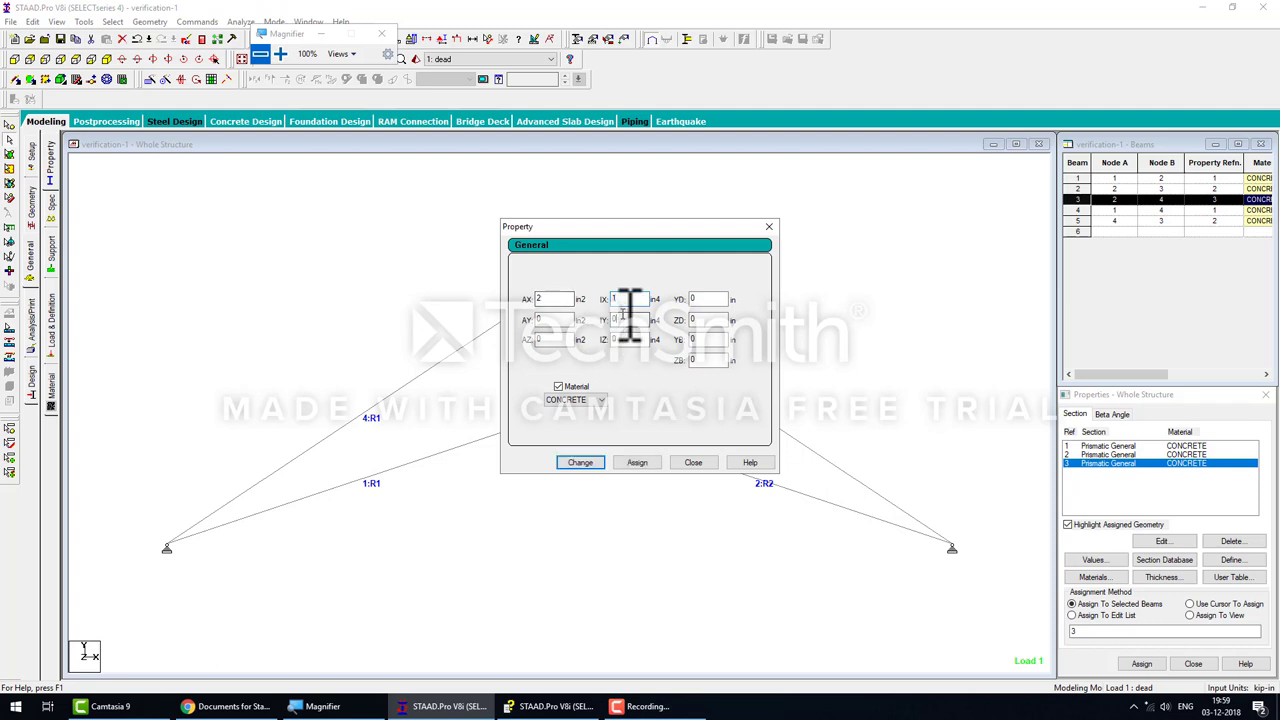
{"action": "left_click", "coordinate": [580, 462]}
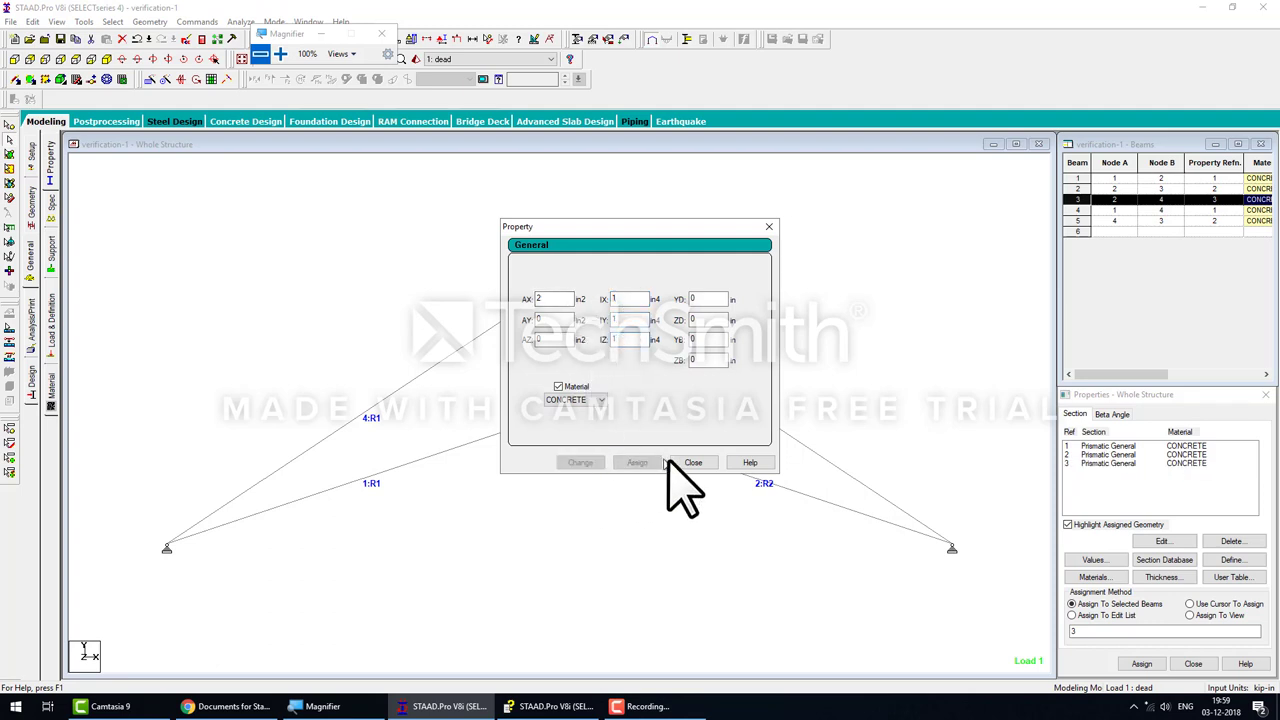
{"action": "left_click", "coordinate": [693, 462]}
Save and re-run the analysis, then view support reactions: ±9.365 kip horizontal, 5 kip vertical
{"action": "left_click", "coordinate": [241, 21]}
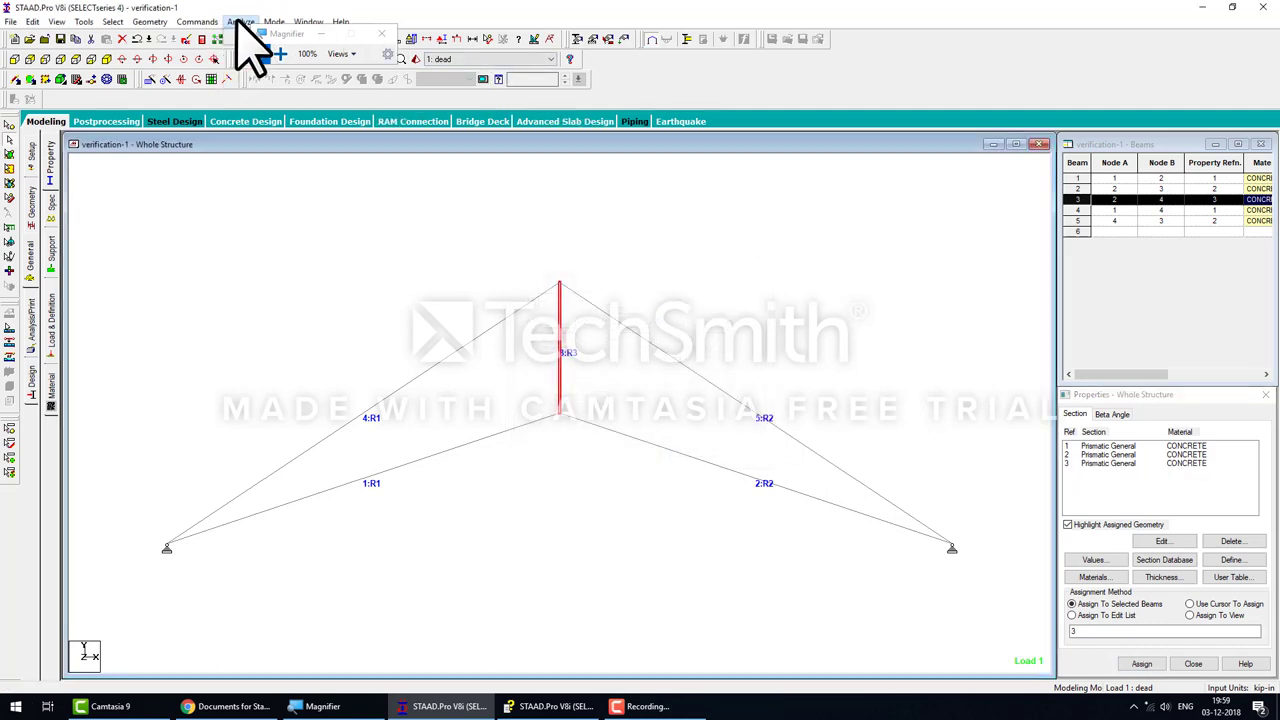
{"action": "left_click", "coordinate": [579, 372]}
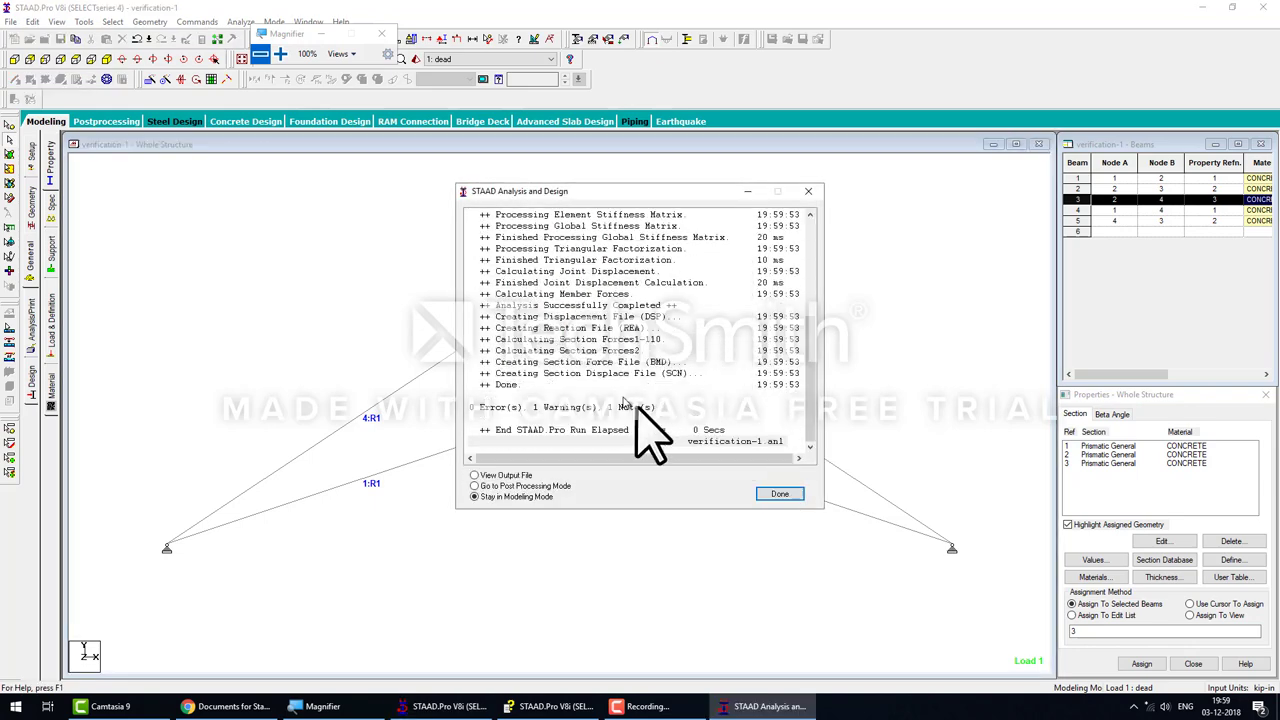
{"action": "left_click", "coordinate": [777, 490]}
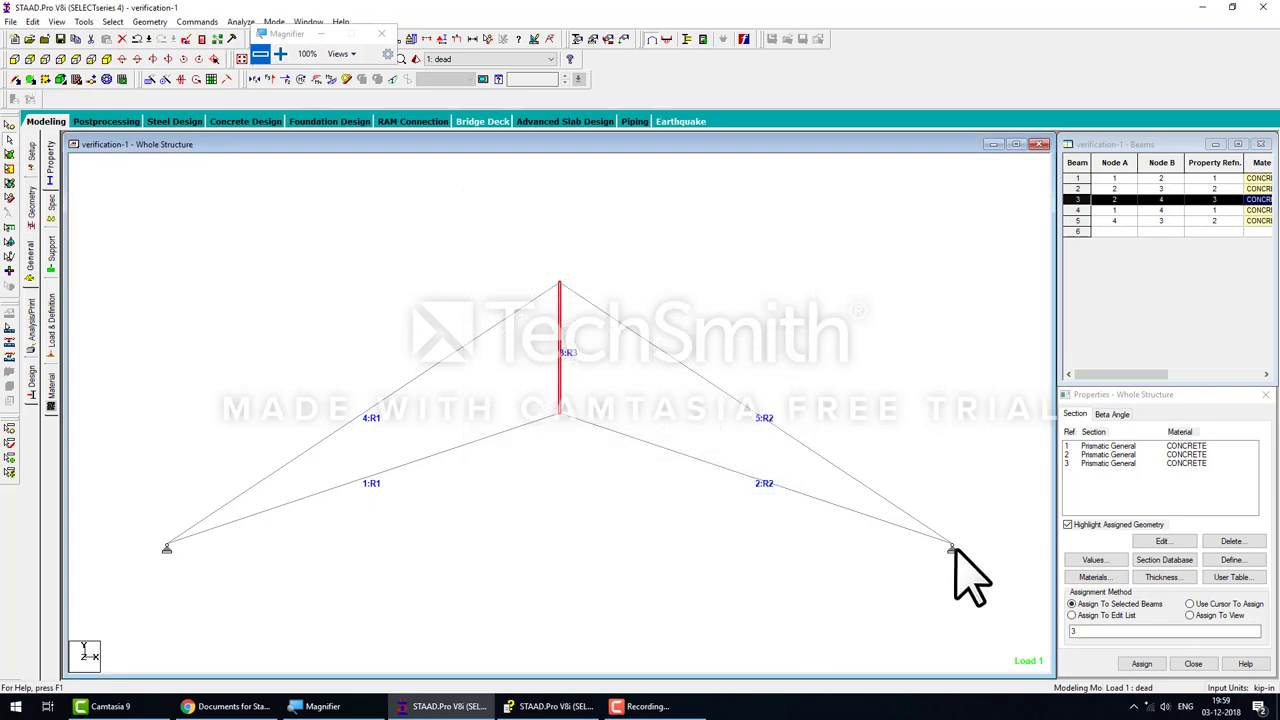
{"action": "left_click", "coordinate": [112, 122]}
{"action": "left_click", "coordinate": [663, 453]}
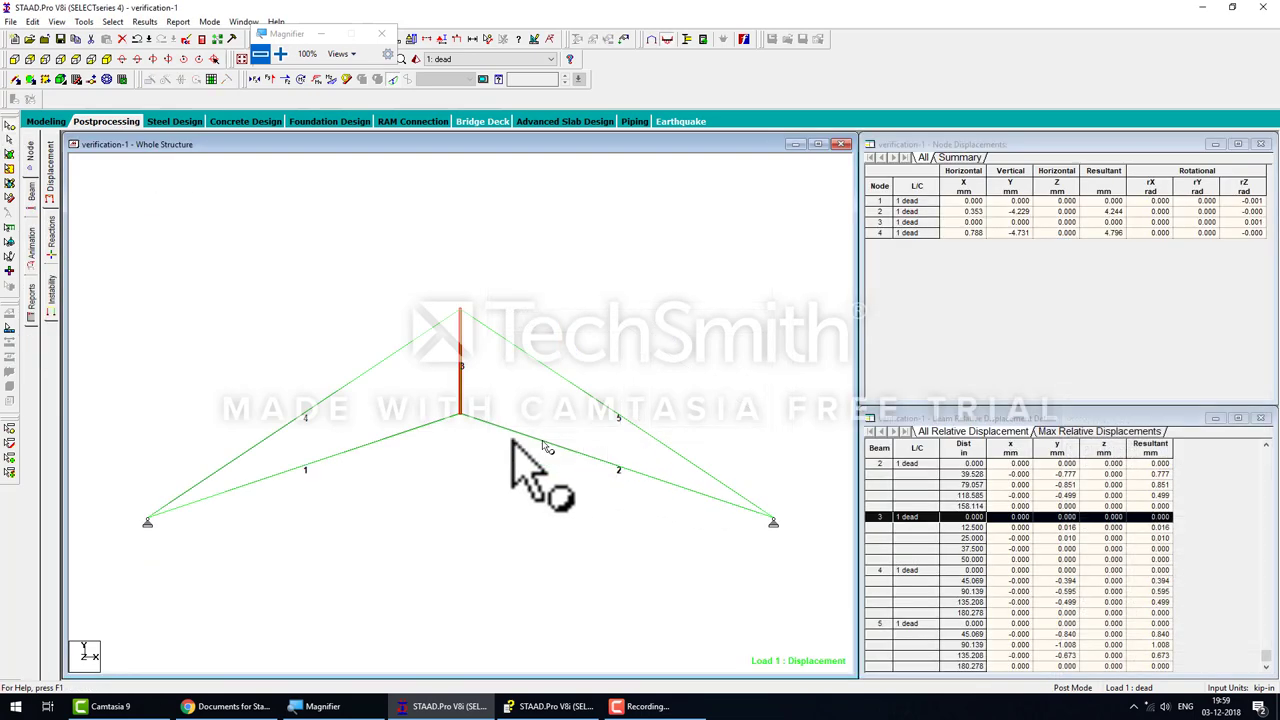
{"action": "left_click", "coordinate": [51, 225]}
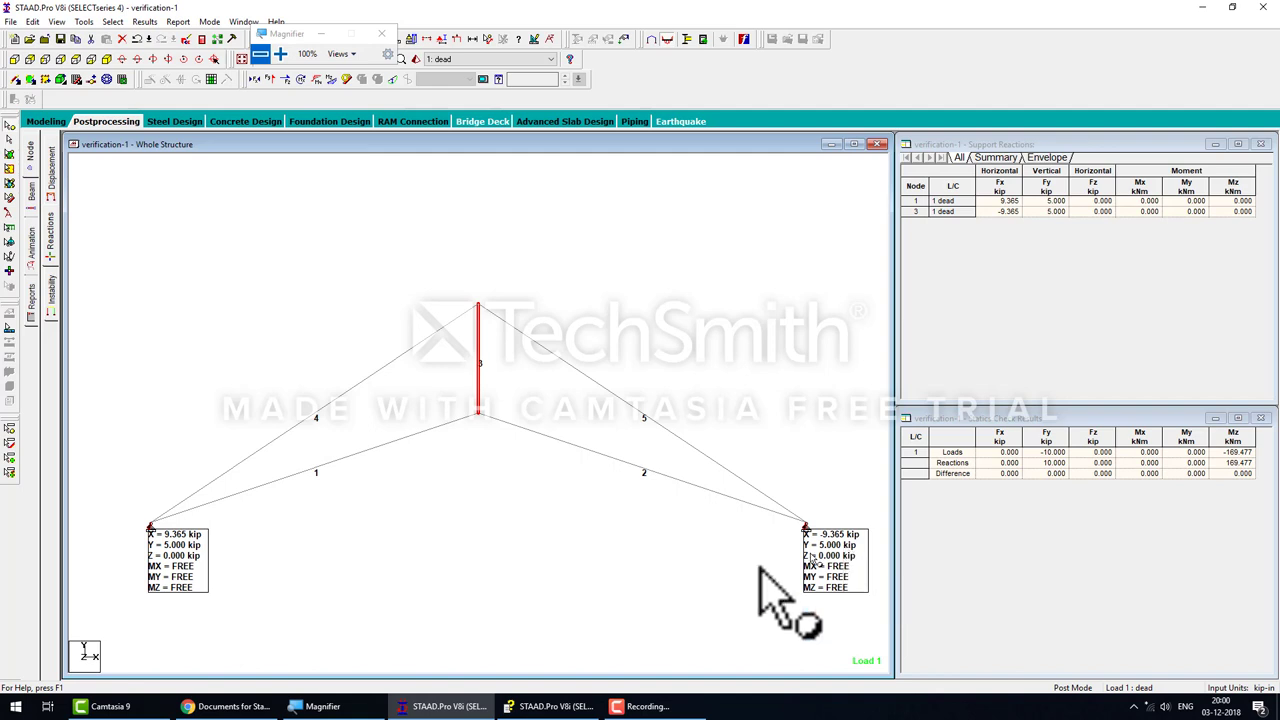
Review the manual's 8.77 kip comparison and input listing, then open verification-1 in STAAD Editor
{"action": "left_click", "coordinate": [548, 706]}
{"action": "scroll", "coordinate": [133, 310], "scroll_direction": "up", "scroll_amount": 3}
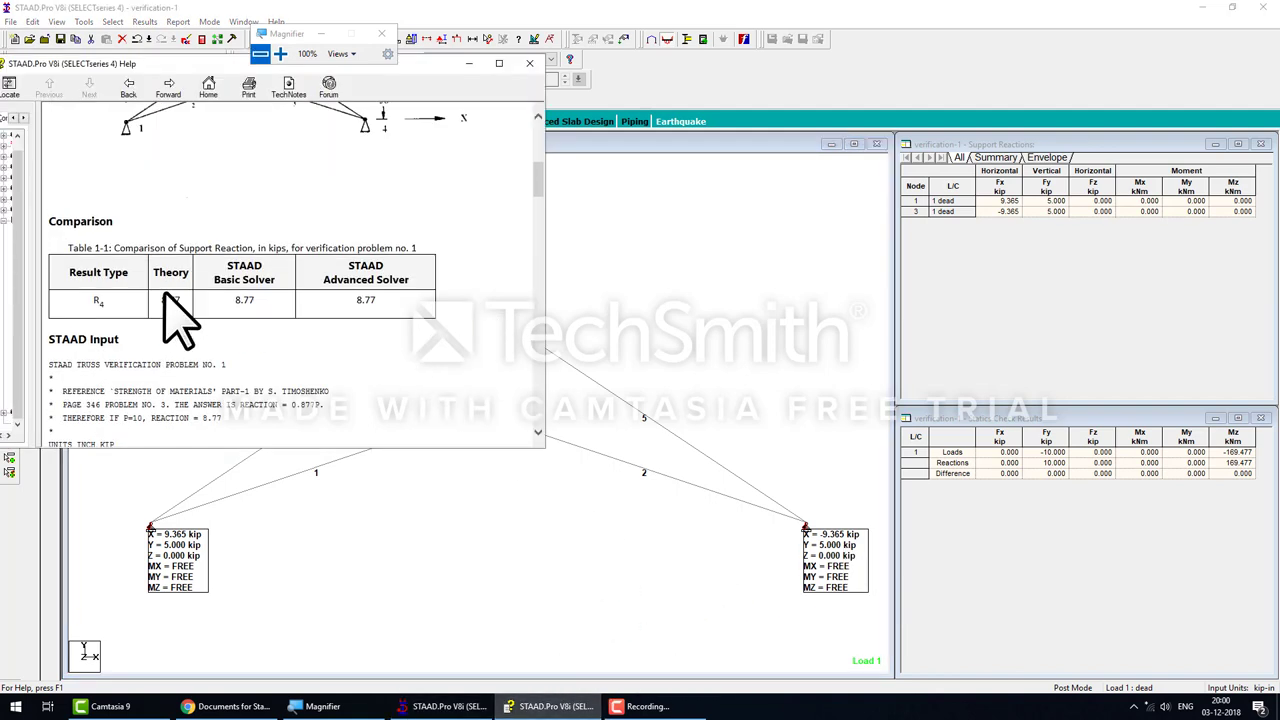
{"action": "scroll", "coordinate": [368, 380], "scroll_direction": "down", "scroll_amount": 2}
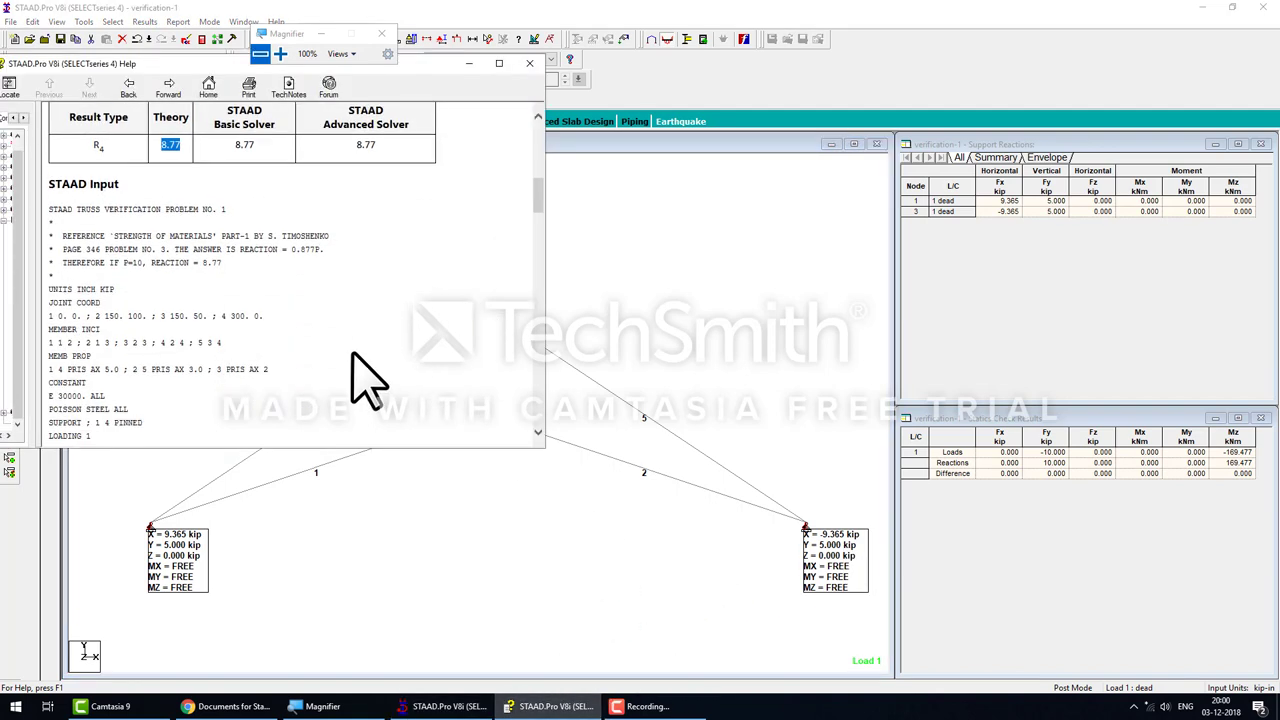
{"action": "scroll", "coordinate": [366, 380], "scroll_direction": "down", "scroll_amount": 1}
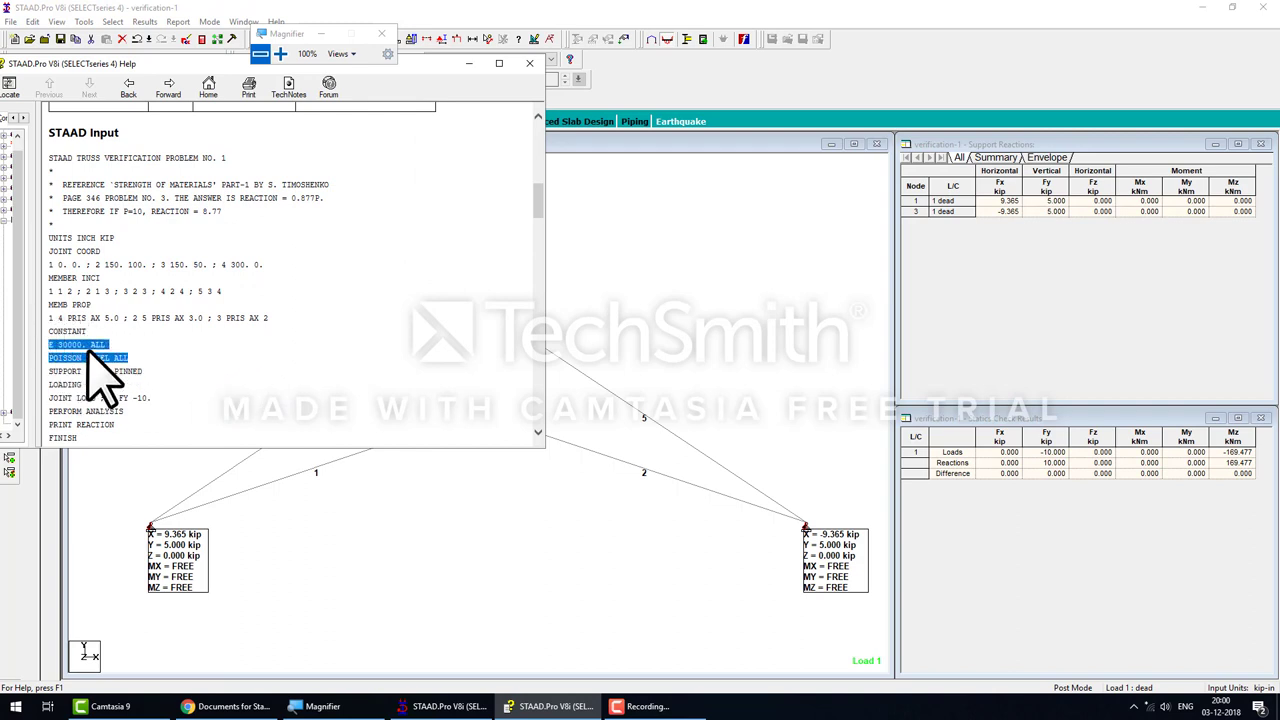
{"action": "left_click", "coordinate": [195, 38]}
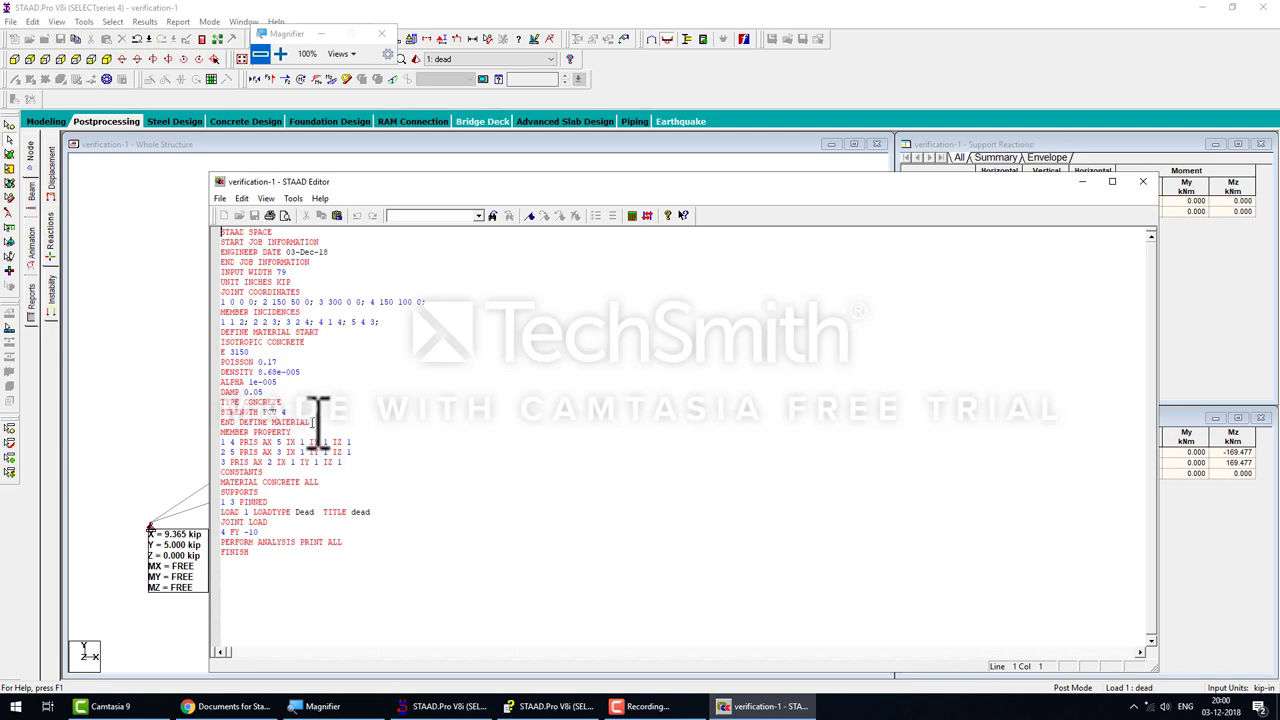
Insert 'E 30000. ALL' and 'POISSON STEEL ALL' lines under CONSTANTS
{"action": "left_click", "coordinate": [440, 706]}
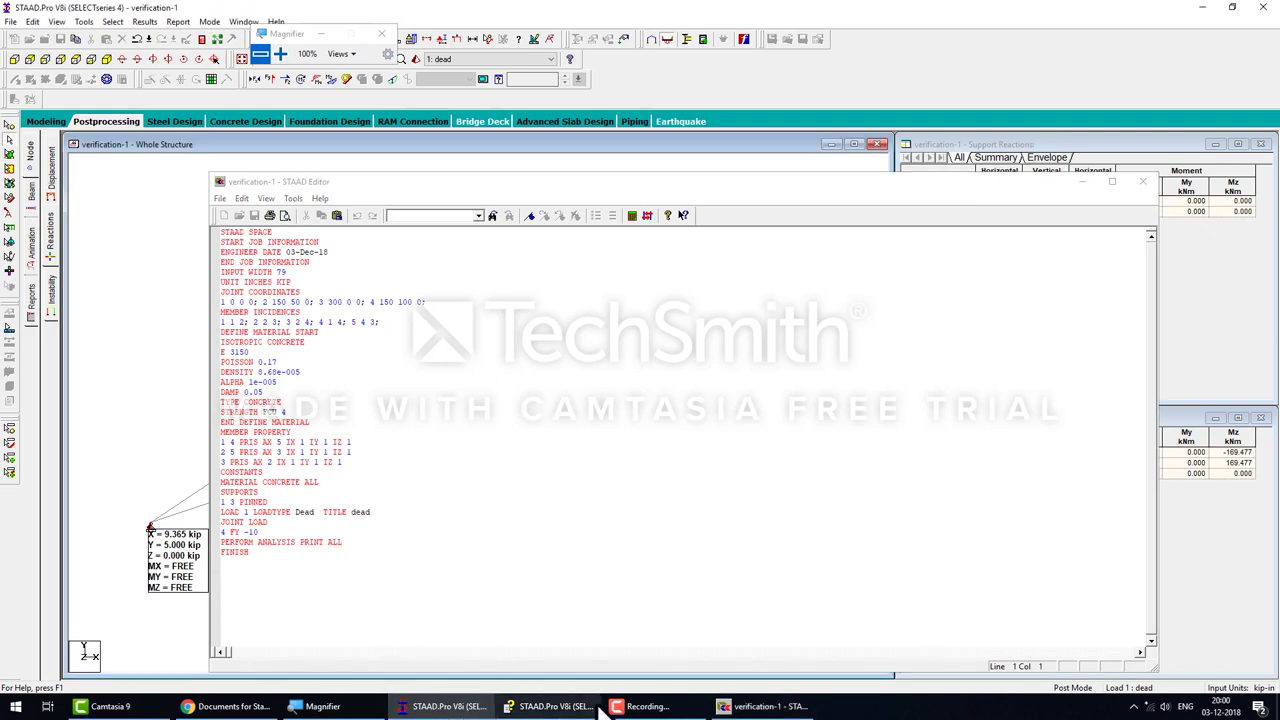
{"action": "left_click", "coordinate": [568, 708]}
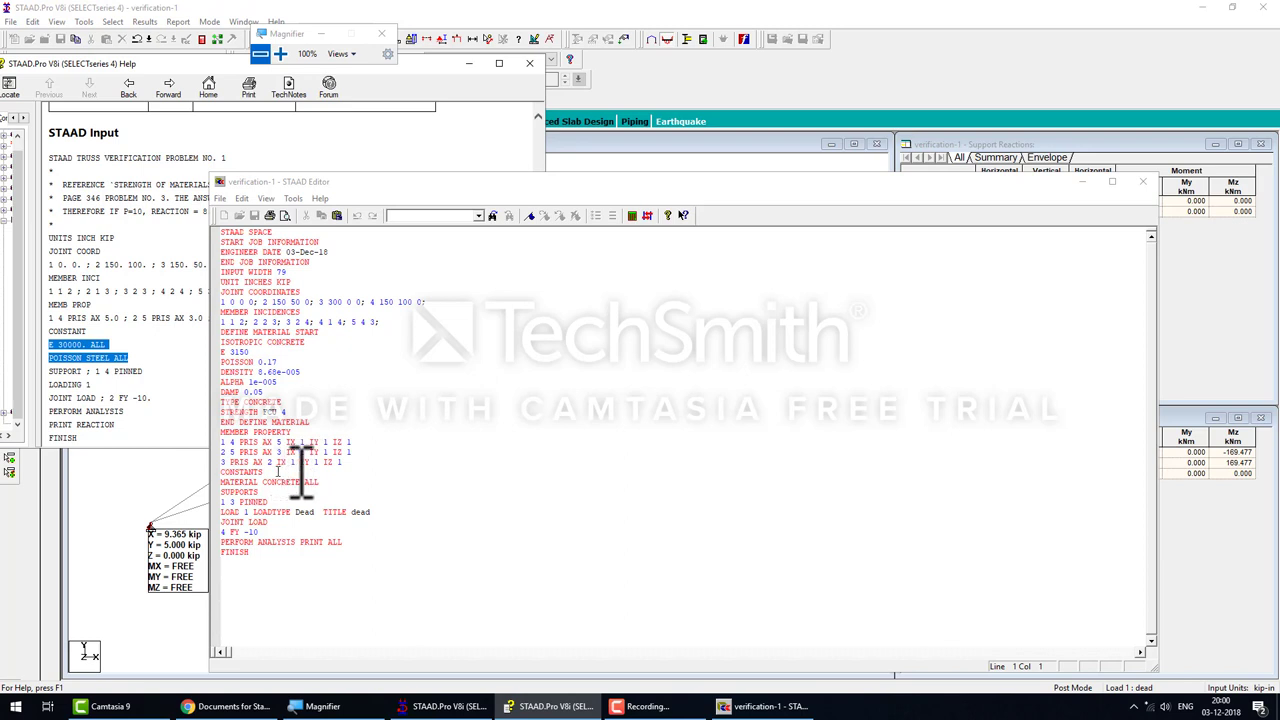
{"action": "left_click", "coordinate": [367, 462]}
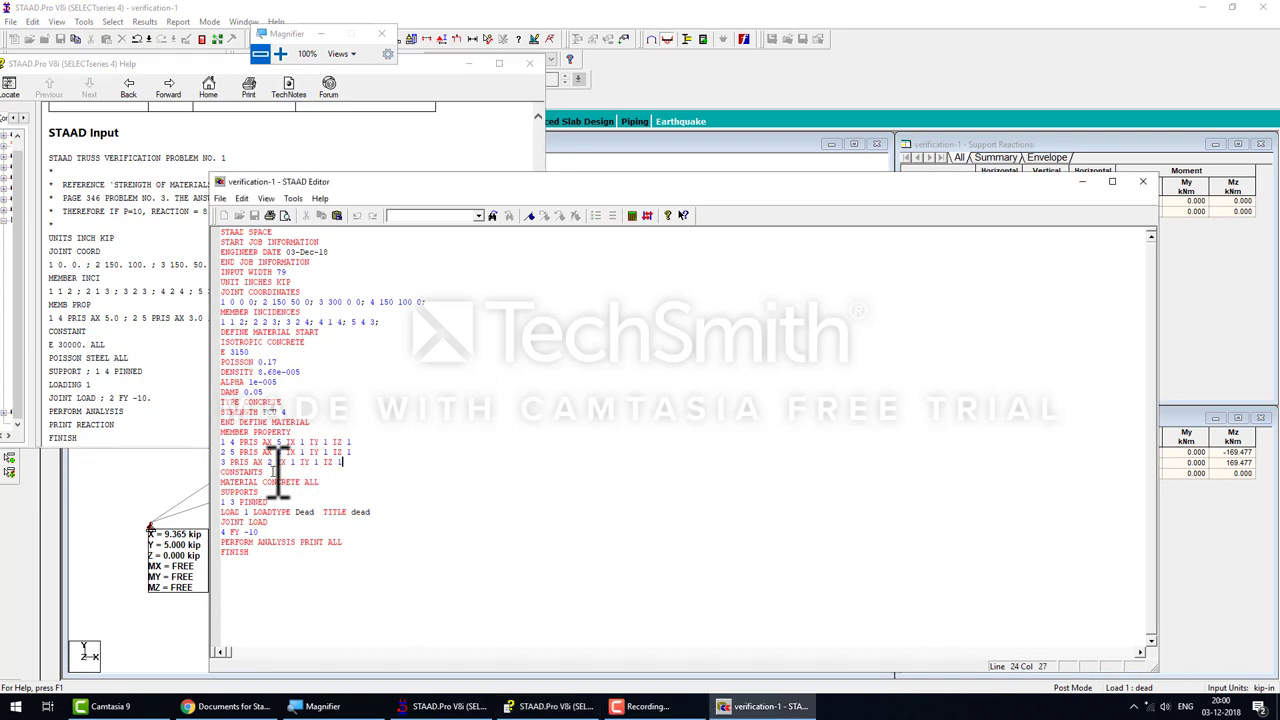
{"action": "key", "text": "Return"}
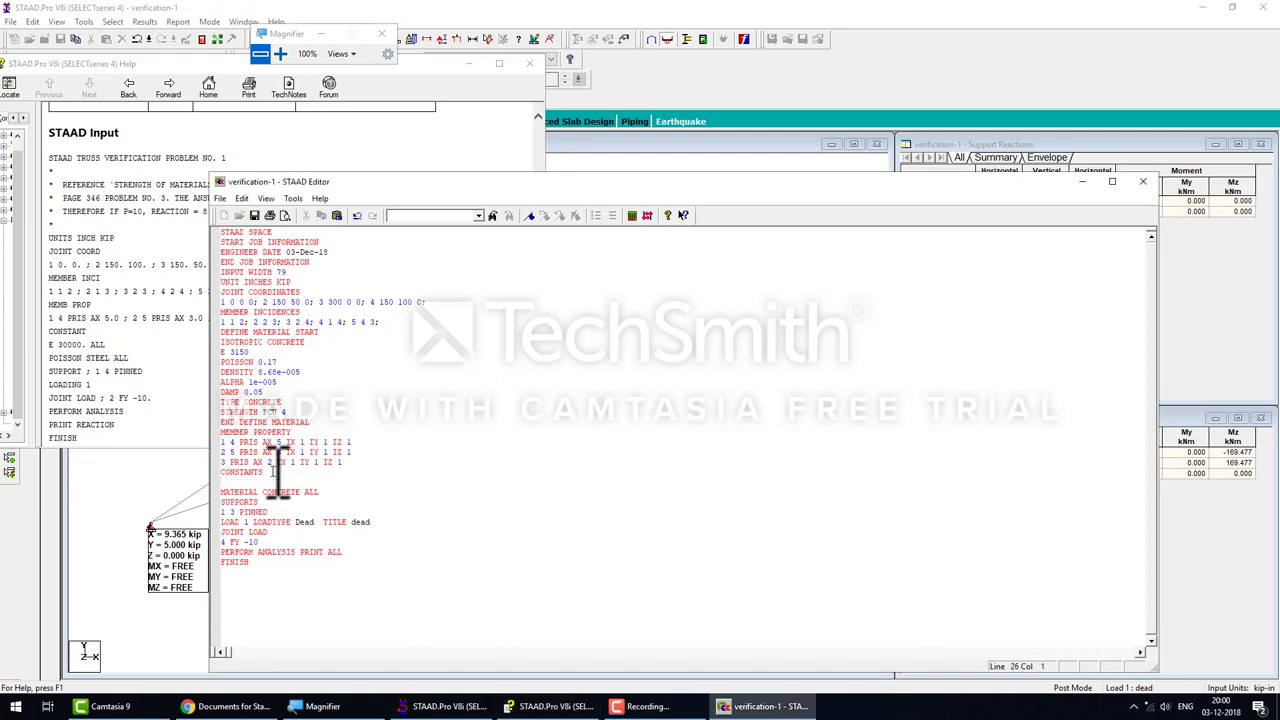
{"action": "type", "text": "E 30000. ALL POISSON STEEL ALL"}
Delete the MATERIAL CONCRETE ALL line and the whole DEFINE MATERIAL concrete block
{"action": "left_click_drag", "start_coordinate": [321, 512], "coordinate": [257, 506]}
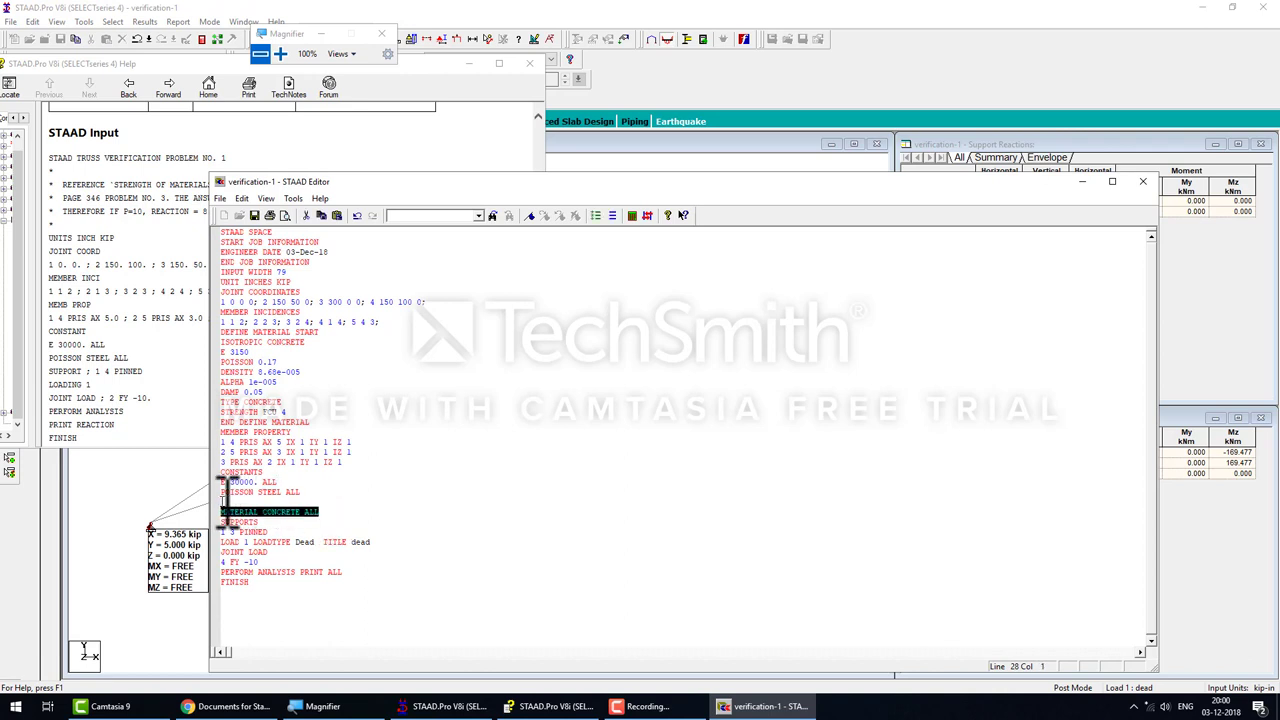
{"action": "key", "text": "Delete"}
{"action": "left_click_drag", "start_coordinate": [321, 352], "coordinate": [234, 321]}
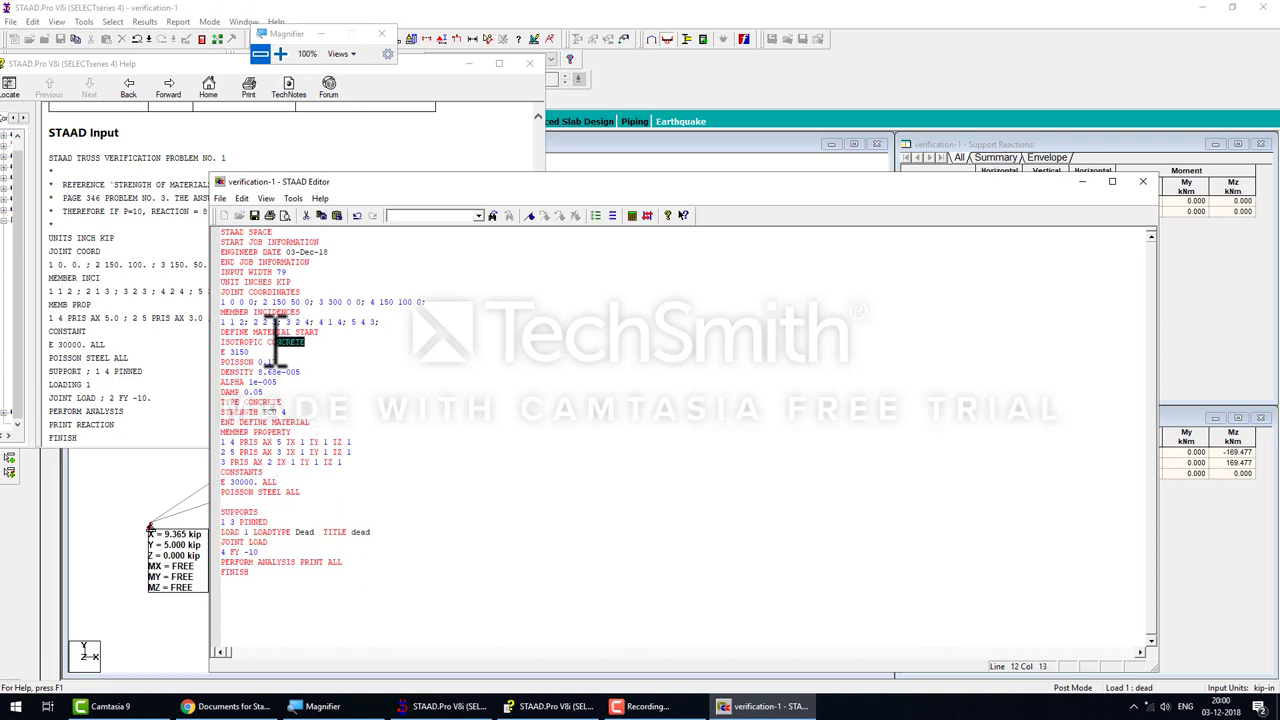
{"action": "key", "text": "Delete"}
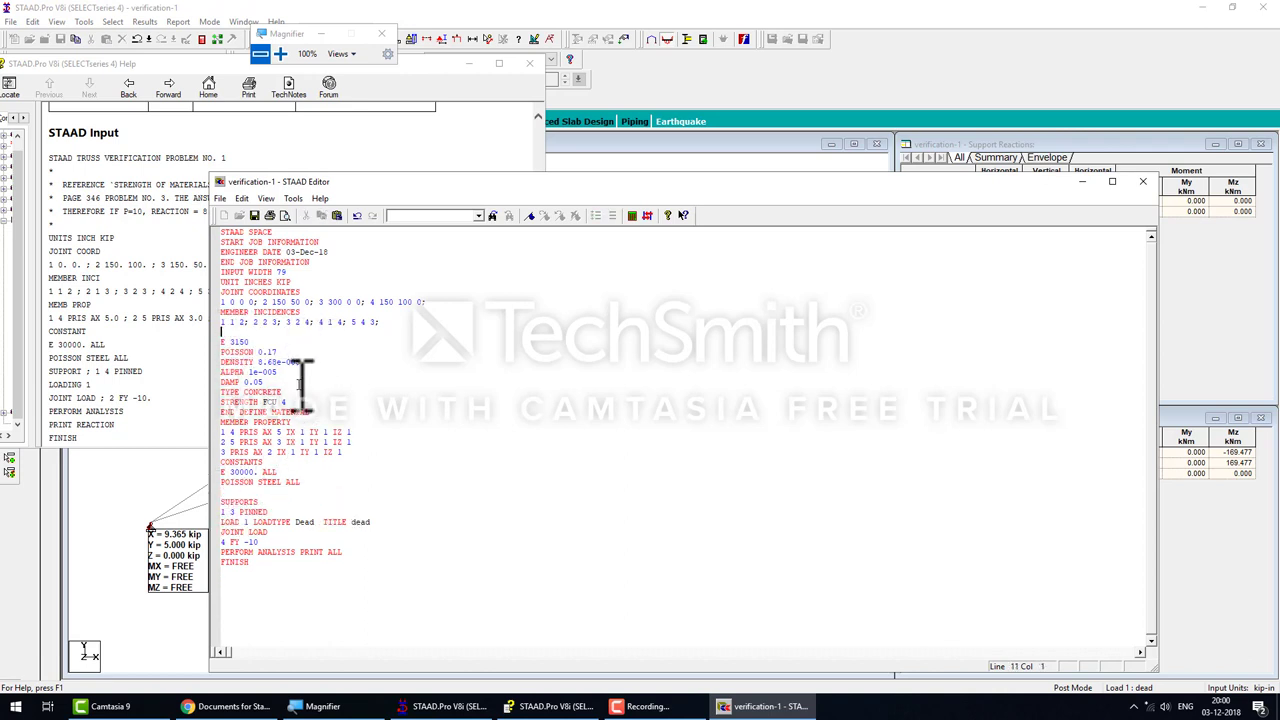
{"action": "left_click", "coordinate": [238, 348], "text": "shift"}
{"action": "key", "text": "Delete"}
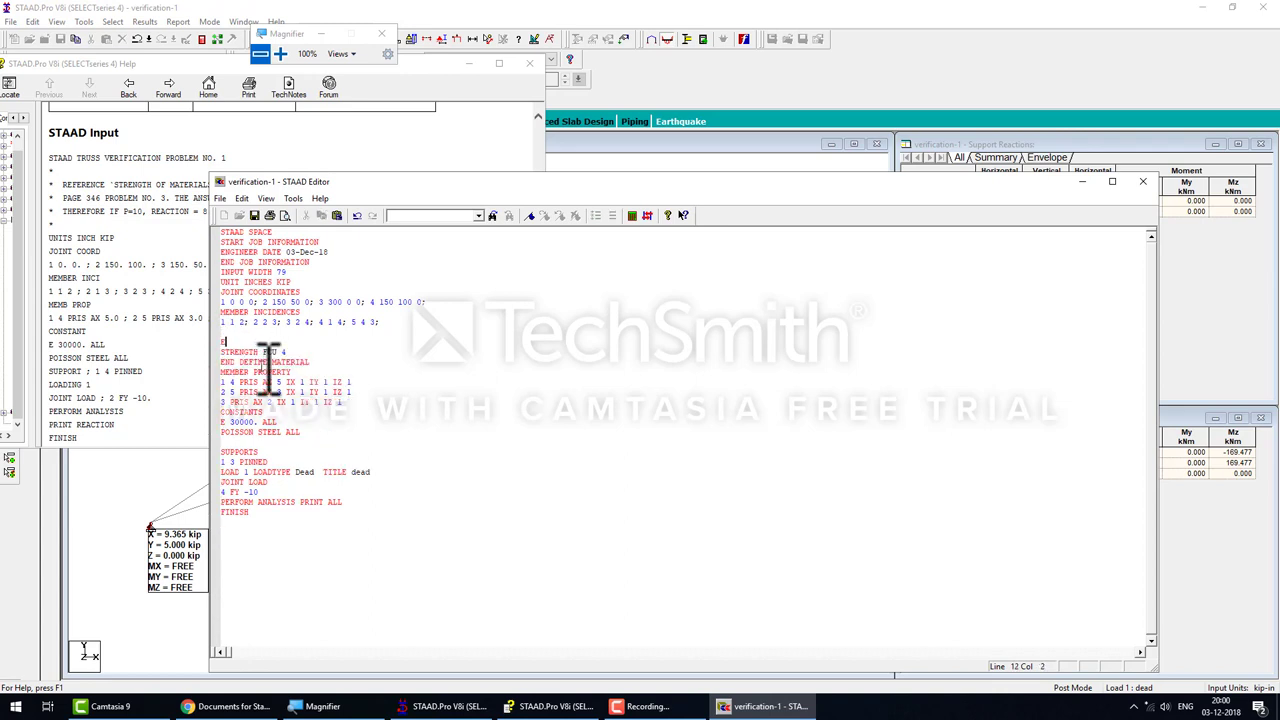
{"action": "left_click_drag", "start_coordinate": [289, 352], "coordinate": [221, 341]}
{"action": "key", "text": "Delete"}
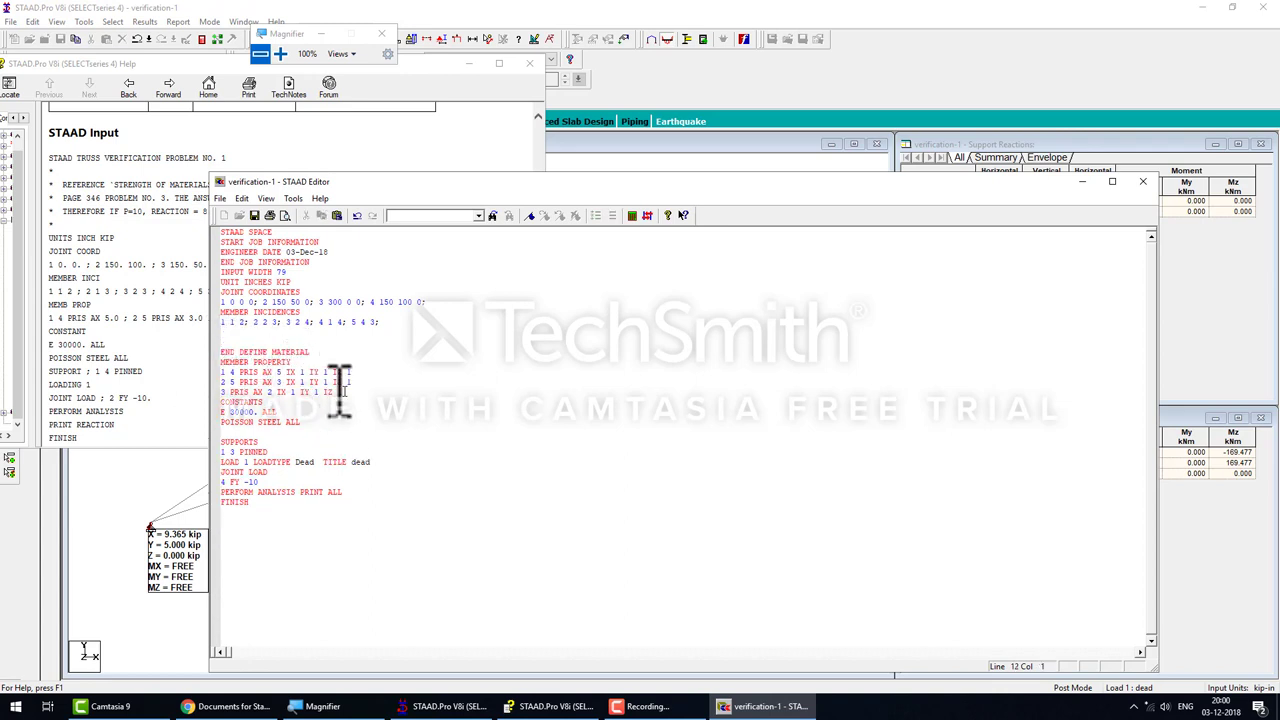
{"action": "left_click_drag", "start_coordinate": [314, 352], "coordinate": [221, 342]}
{"action": "key", "text": "Delete"}
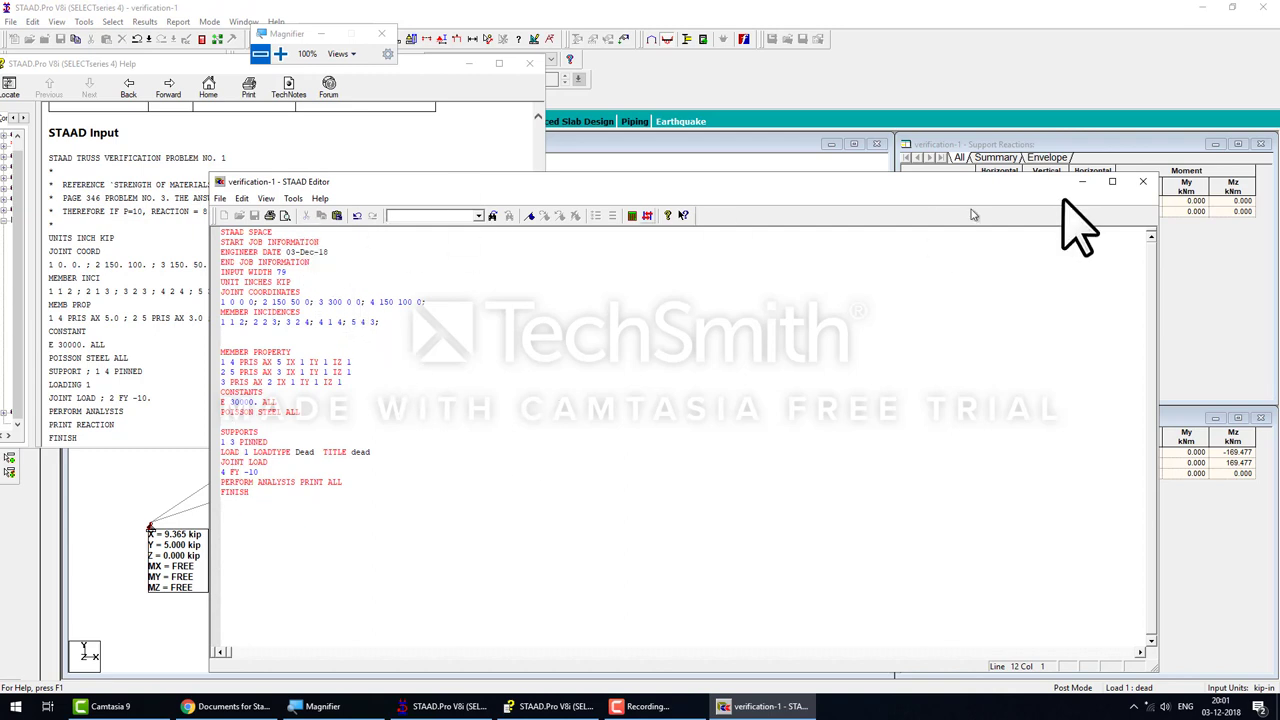
Re-analyse with the edited input, confirm reactions remain ±9.365 kip, and reopen the input file
{"action": "left_click", "coordinate": [1143, 181]}
{"action": "left_click", "coordinate": [620, 262]}
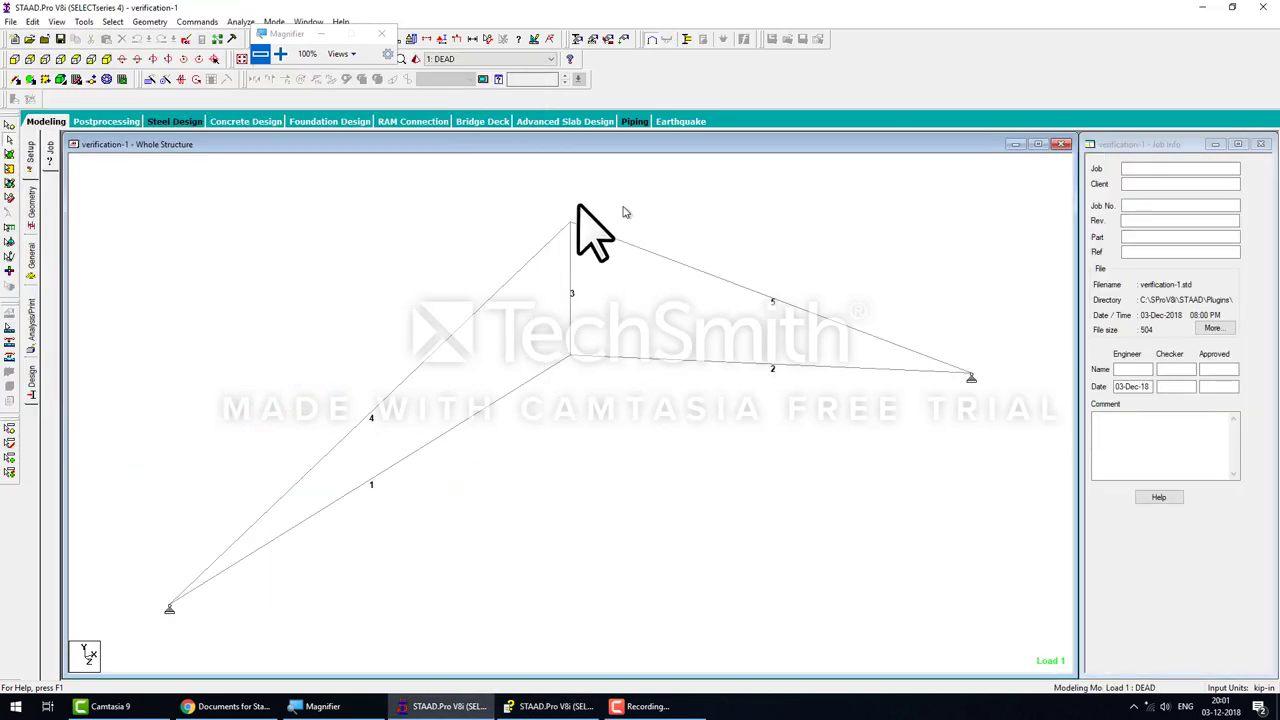
{"action": "left_click", "coordinate": [240, 21]}
{"action": "left_click", "coordinate": [240, 38]}
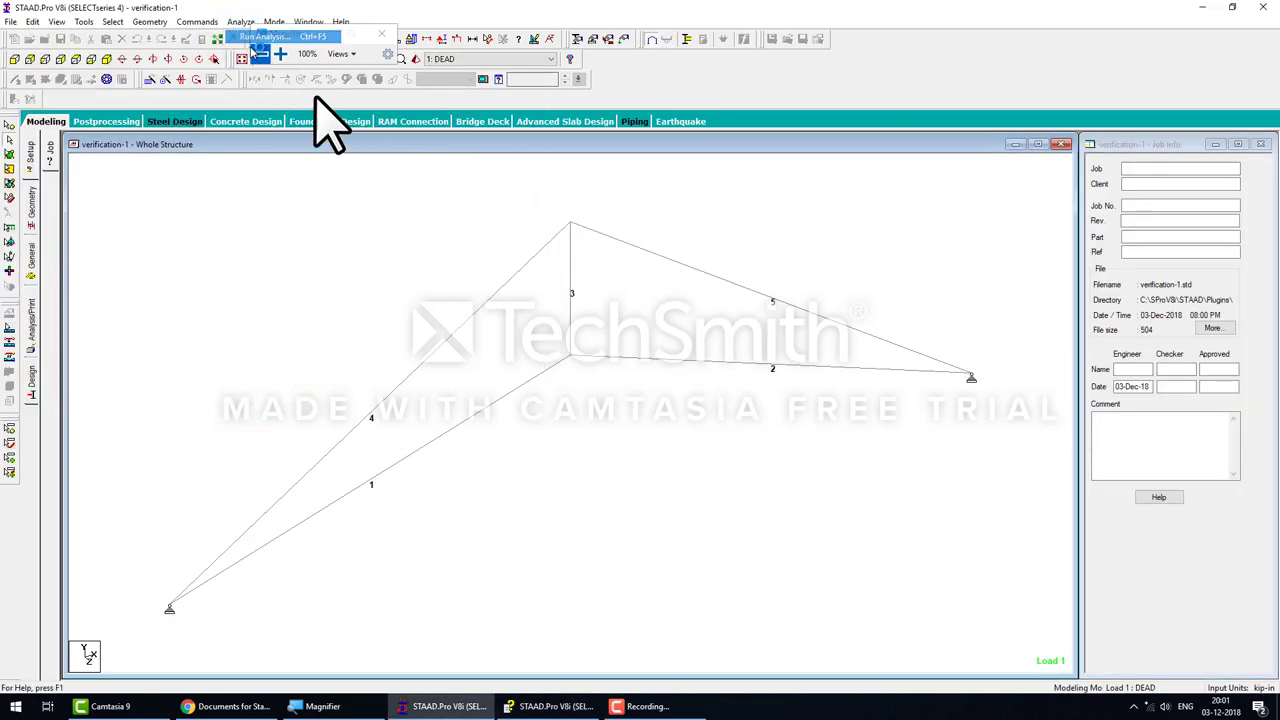
{"action": "left_click", "coordinate": [785, 496]}
{"action": "left_click", "coordinate": [80, 121]}
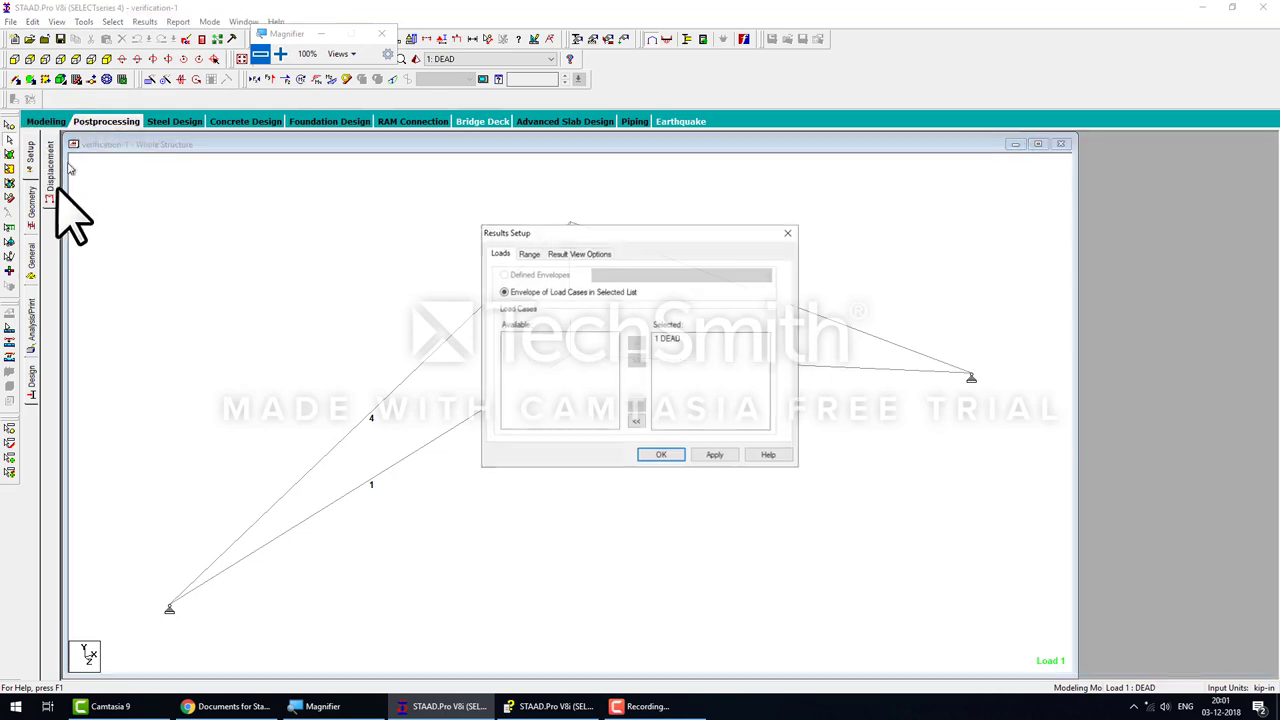
{"action": "left_click", "coordinate": [656, 455]}
{"action": "left_click", "coordinate": [50, 232]}
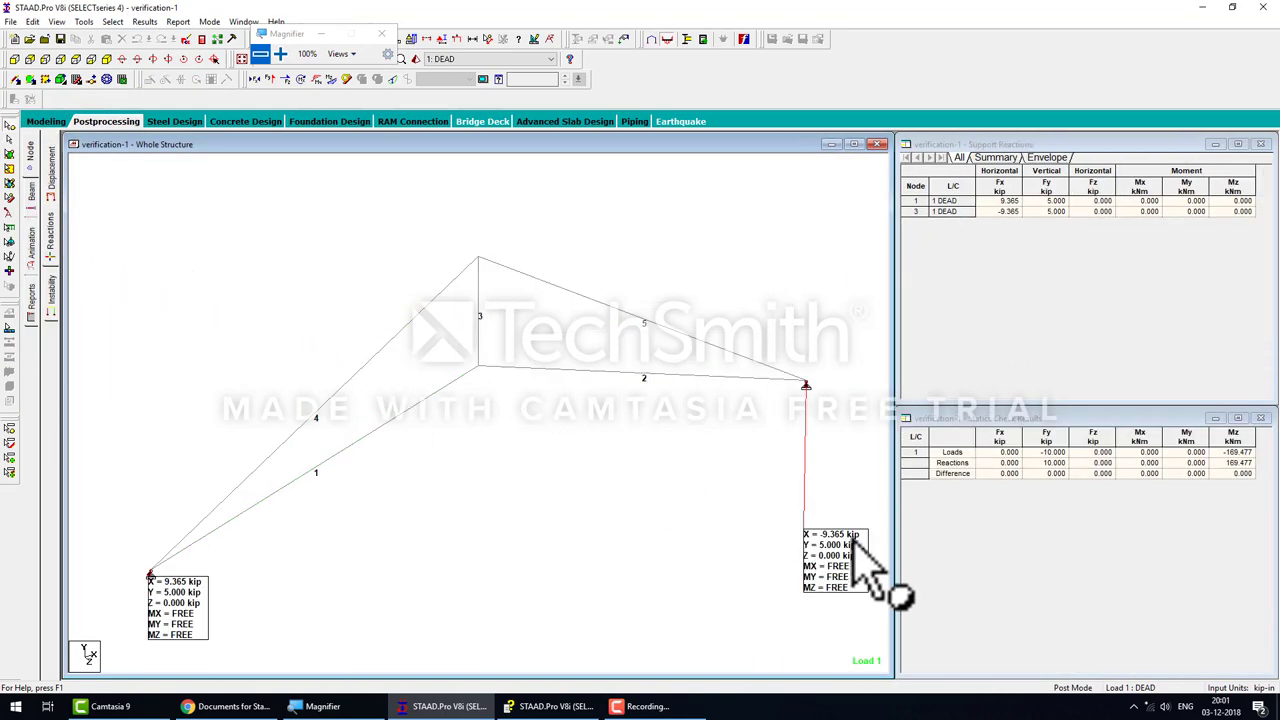
{"action": "left_click", "coordinate": [183, 40]}
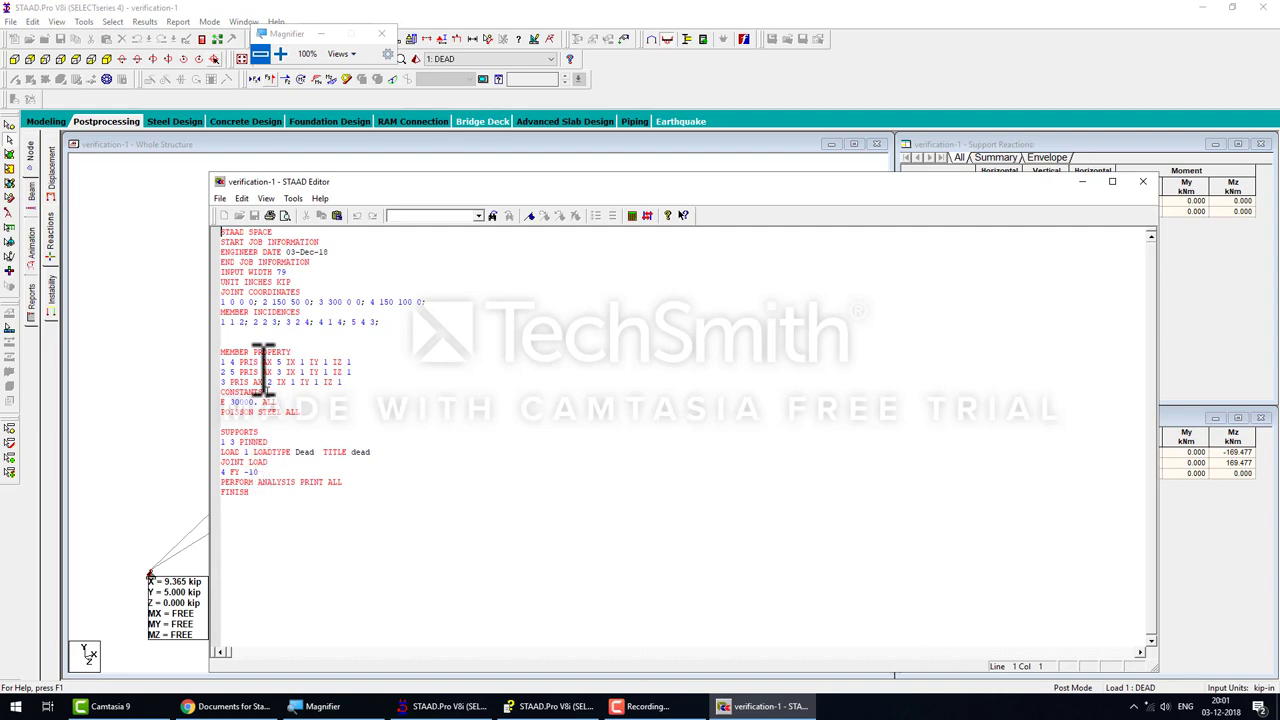
Close the editor and scroll the Help page up to the 8.77 kip Comparison table
{"action": "left_click", "coordinate": [1143, 181]}
{"action": "left_click", "coordinate": [550, 706]}
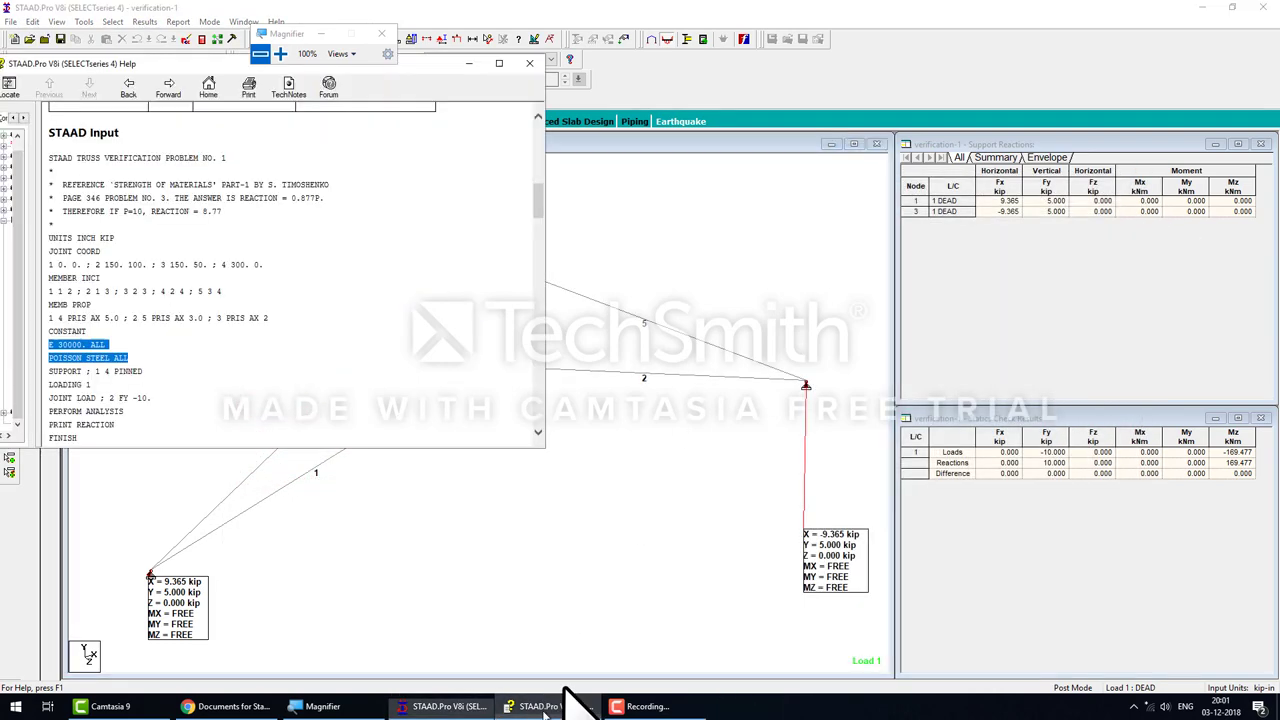
{"action": "scroll", "coordinate": [320, 312], "scroll_direction": "up", "scroll_amount": 3}
{"action": "scroll", "coordinate": [320, 314], "scroll_direction": "up", "scroll_amount": 2}
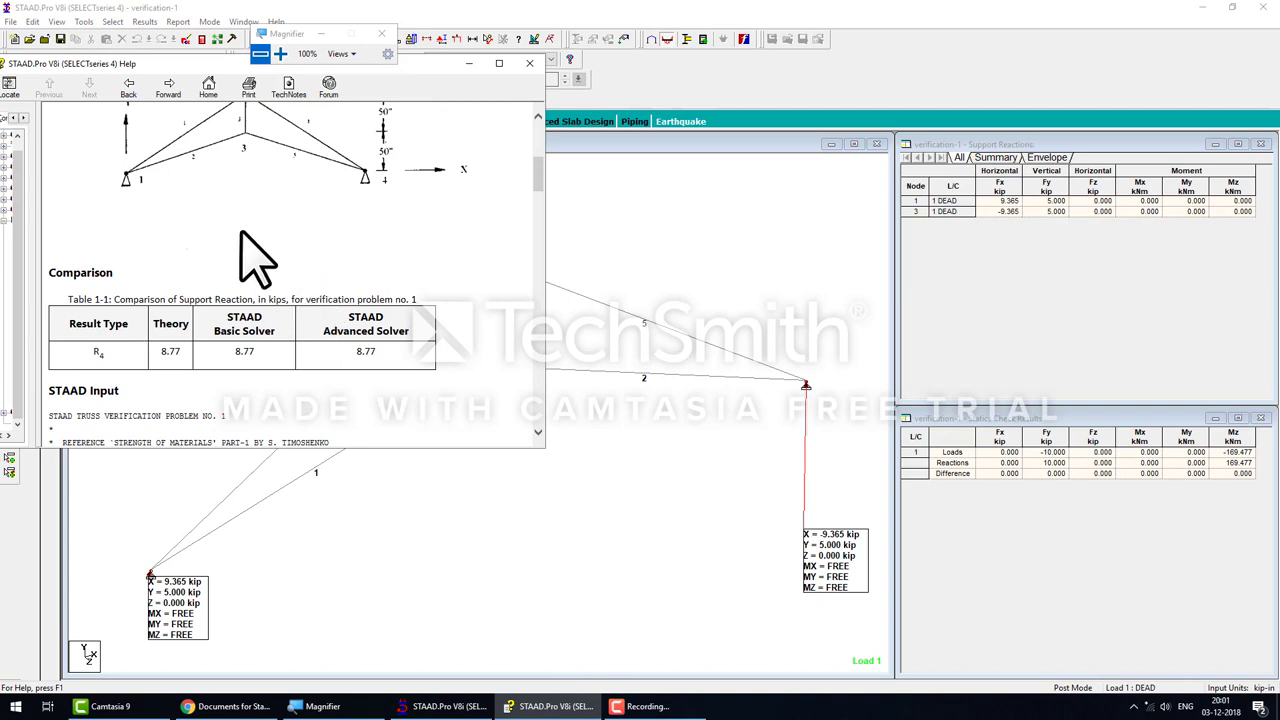
{"action": "scroll", "coordinate": [251, 251], "scroll_direction": "up", "scroll_amount": 1}
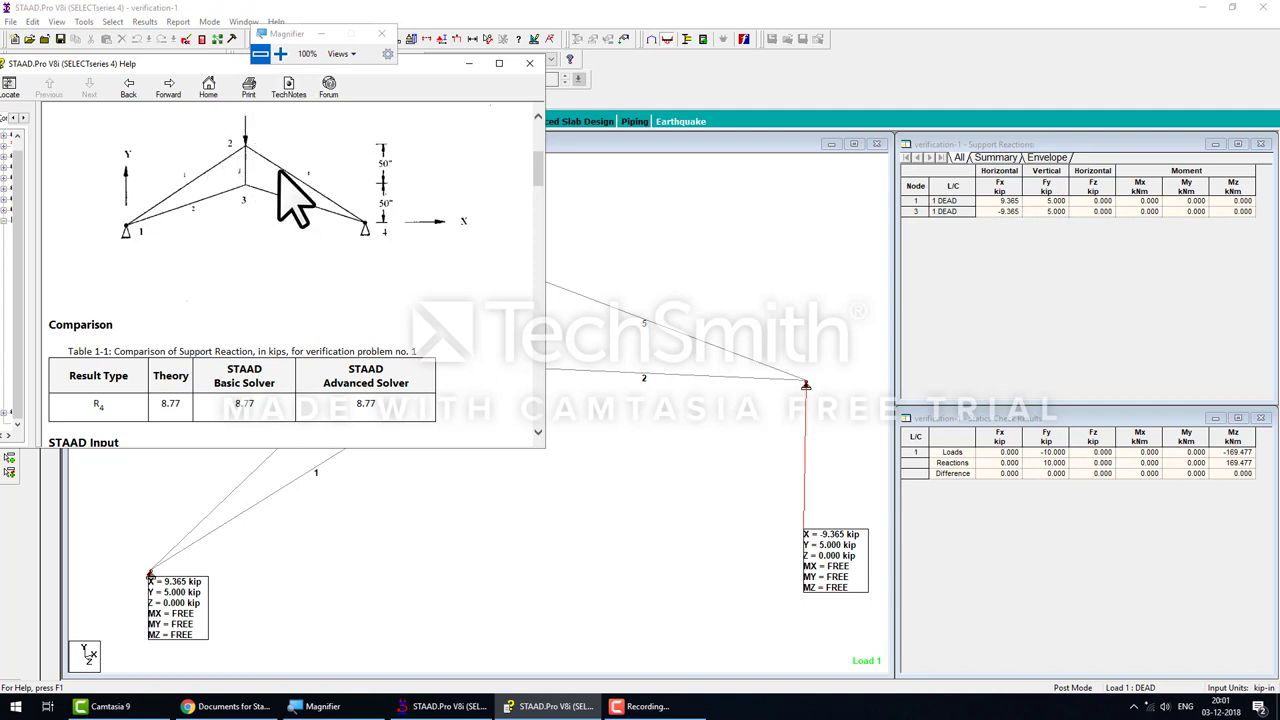
Assign section property R1 to members 4 and 5, discarding the old results
{"action": "left_click", "coordinate": [469, 63]}
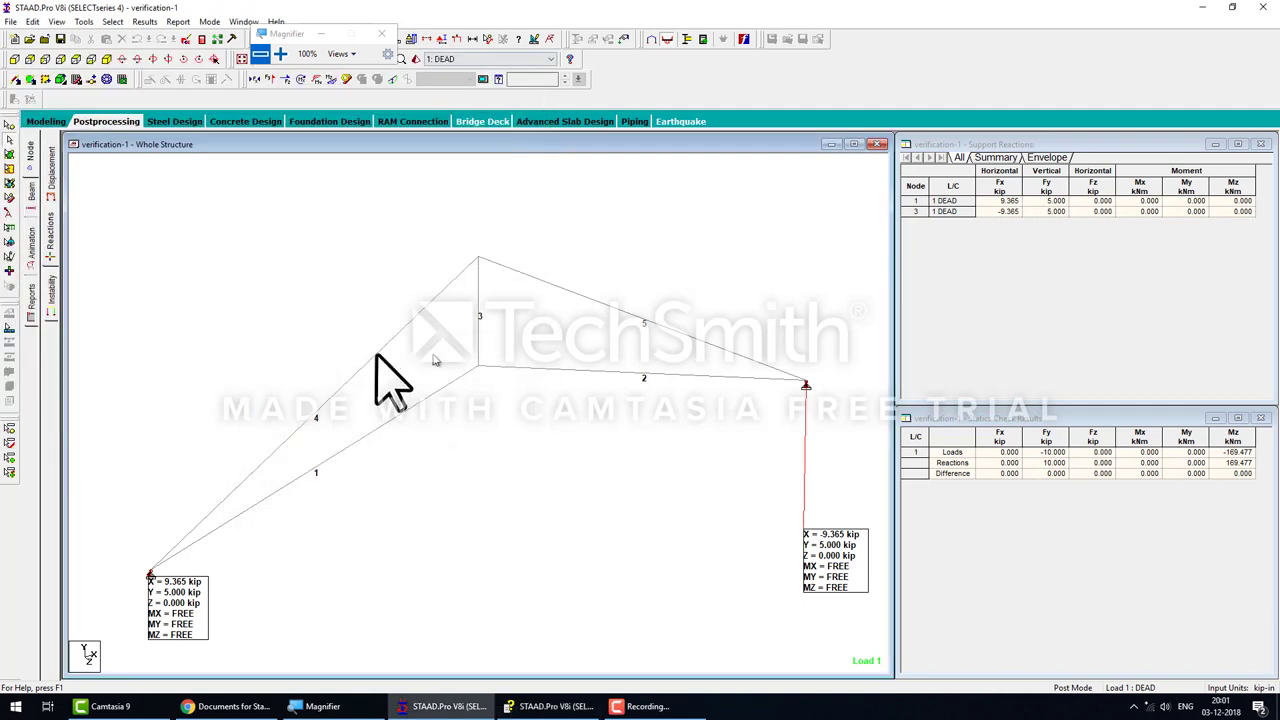
{"action": "left_click", "coordinate": [46, 121]}
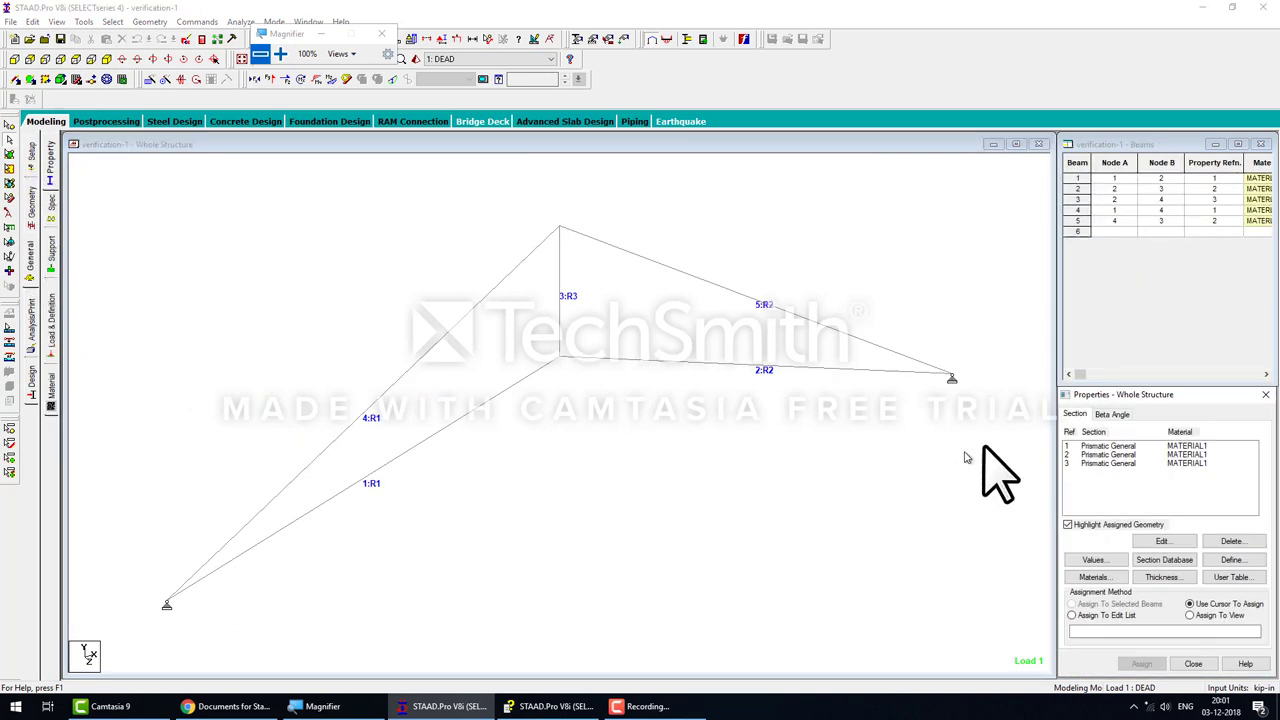
{"action": "left_click", "coordinate": [1107, 446]}
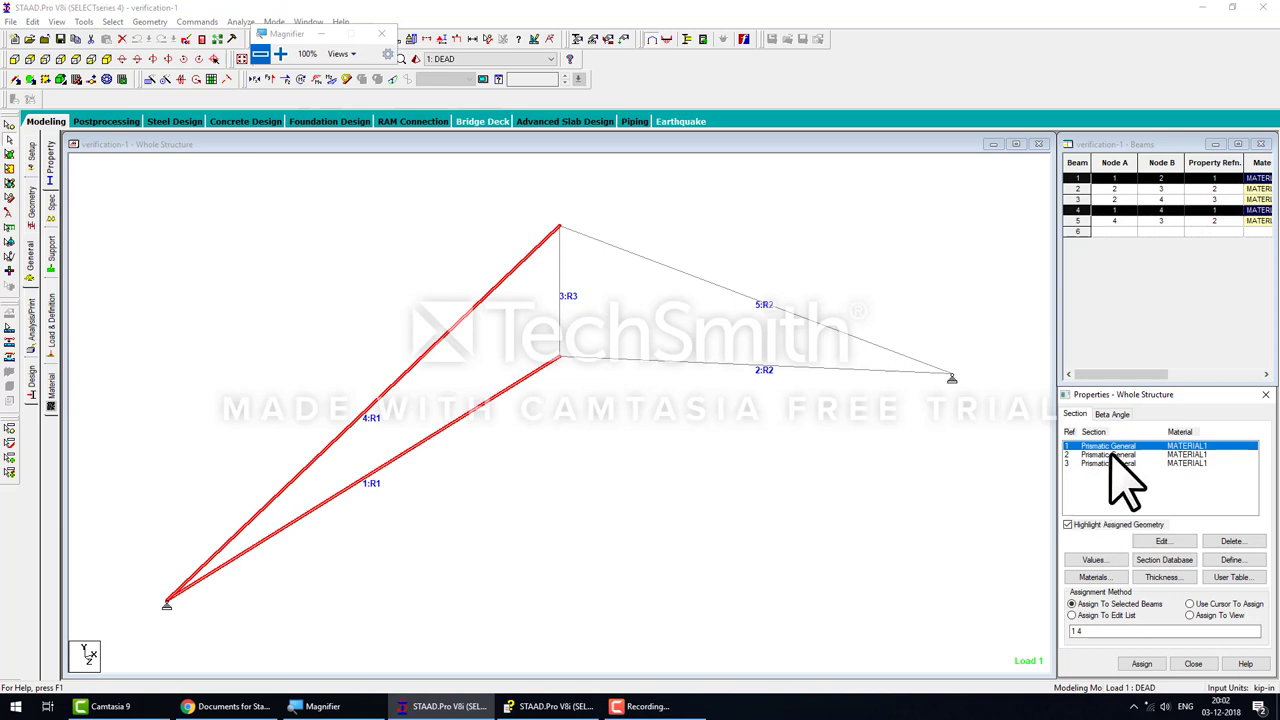
{"action": "left_click", "coordinate": [598, 524]}
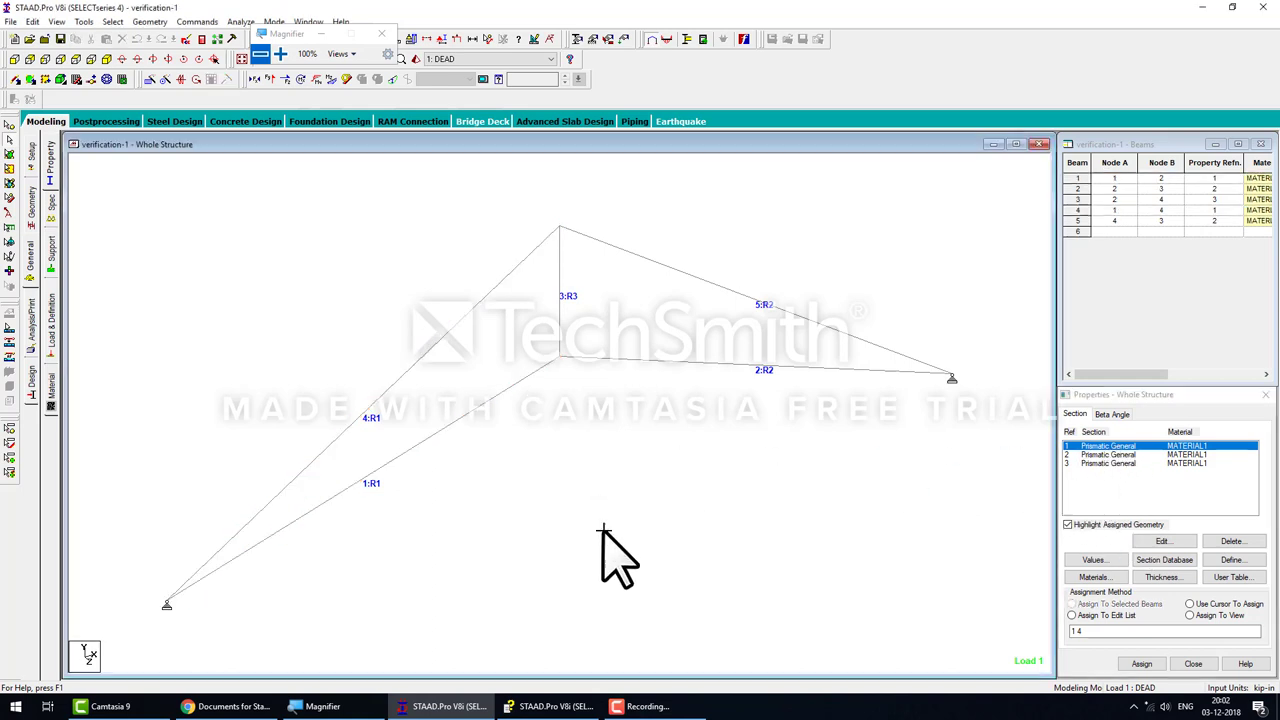
{"action": "left_click", "coordinate": [470, 305]}
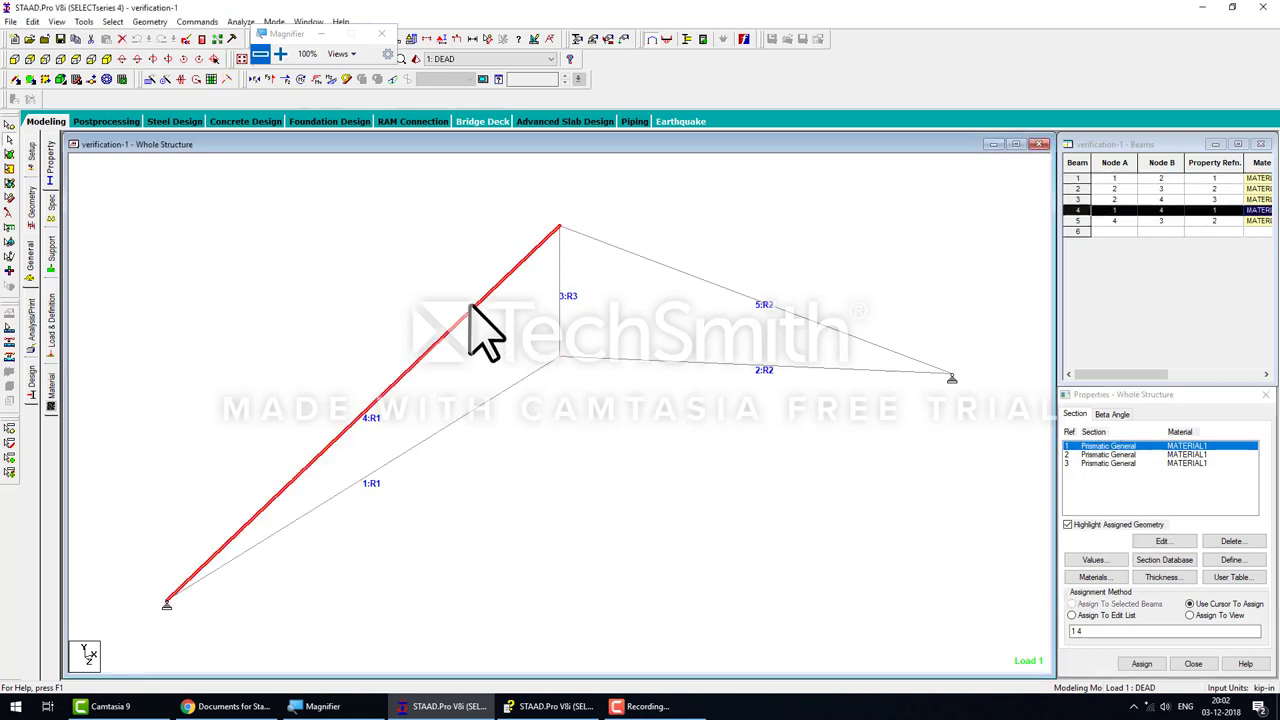
{"action": "left_click", "coordinate": [620, 252], "text": "ctrl"}
{"action": "left_click", "coordinate": [1141, 664]}
{"action": "left_click", "coordinate": [1185, 568]}
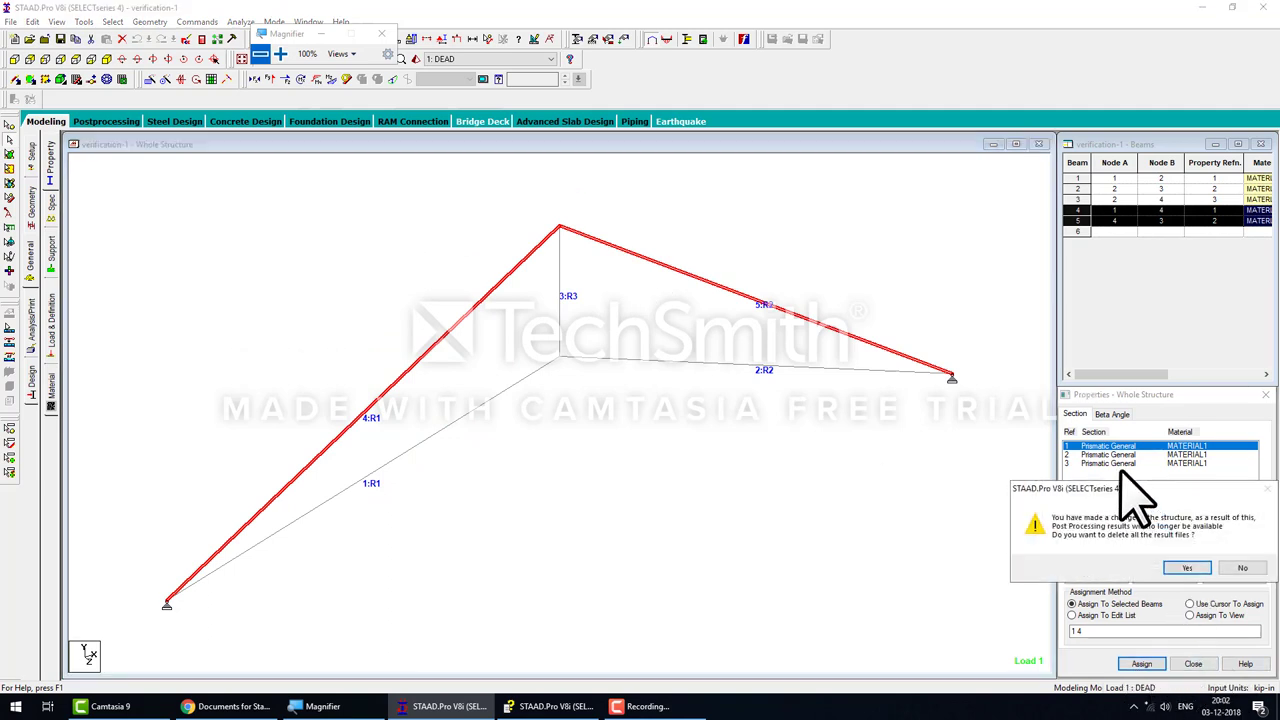
{"action": "left_click", "coordinate": [1188, 566]}
Assign section property R2 to members 1 and 2, then check member 3's property
{"action": "left_click", "coordinate": [1110, 455]}
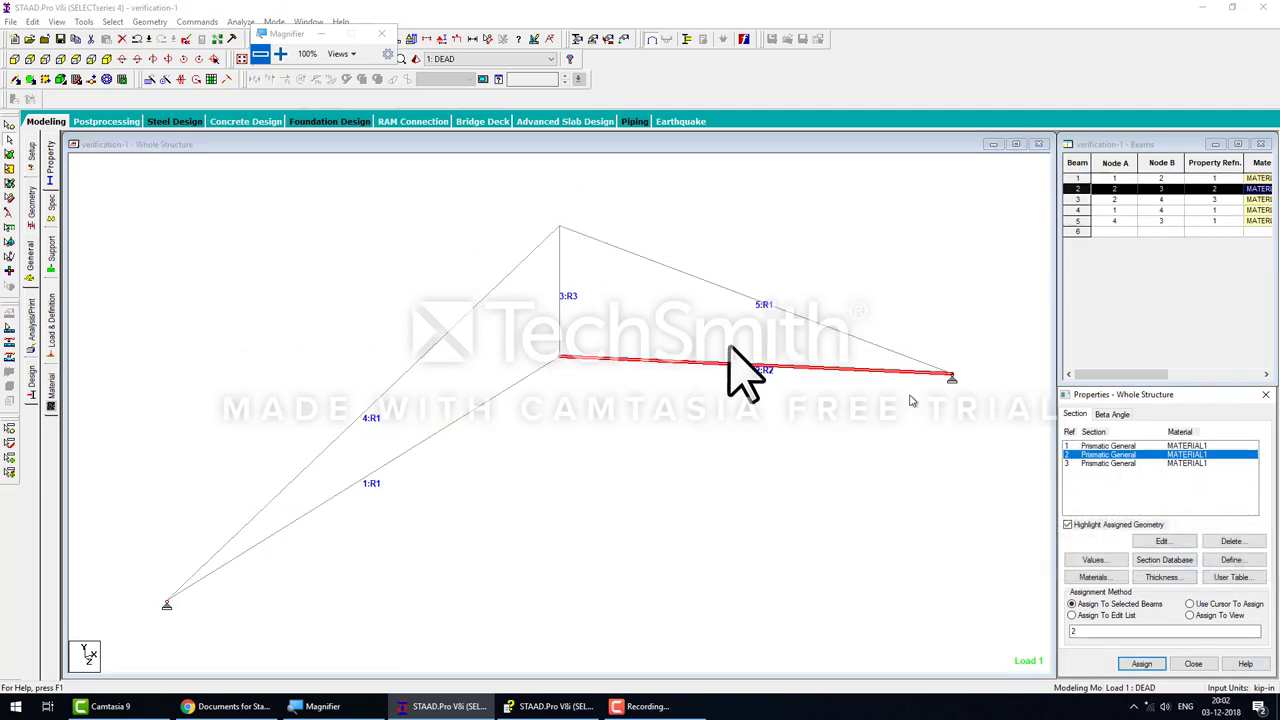
{"action": "left_click", "coordinate": [522, 380], "text": "ctrl"}
{"action": "left_click", "coordinate": [1141, 664]}
{"action": "left_click", "coordinate": [1186, 568]}
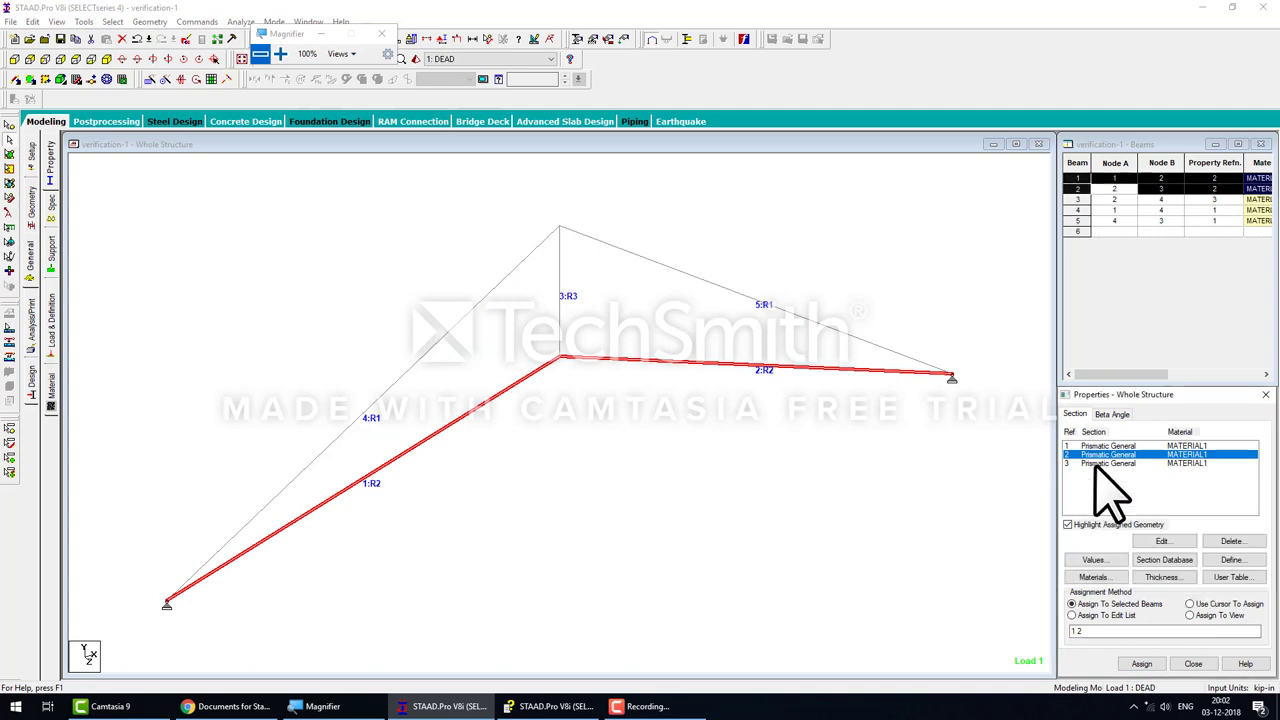
{"action": "left_click", "coordinate": [1110, 463]}
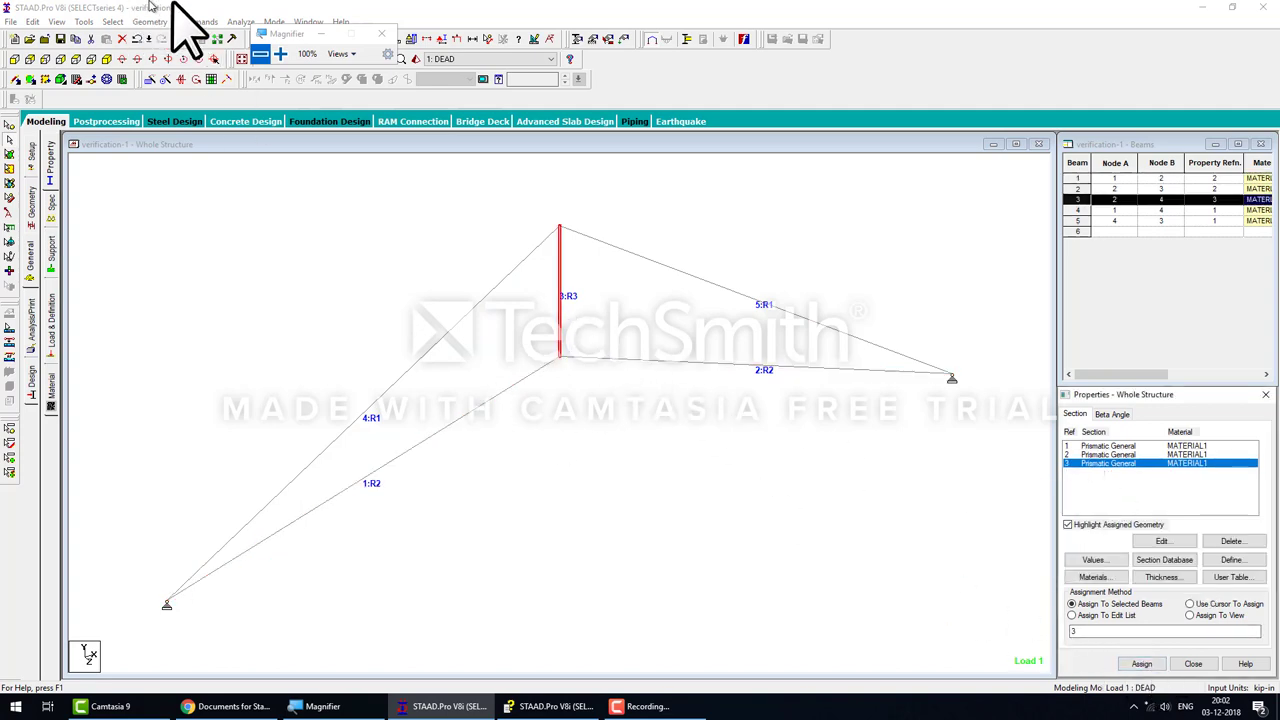
Re-run the analysis and view the node displacements of up to 0.412 mm in Postprocessing
{"action": "left_click", "coordinate": [232, 39]}
{"action": "left_click", "coordinate": [556, 370]}
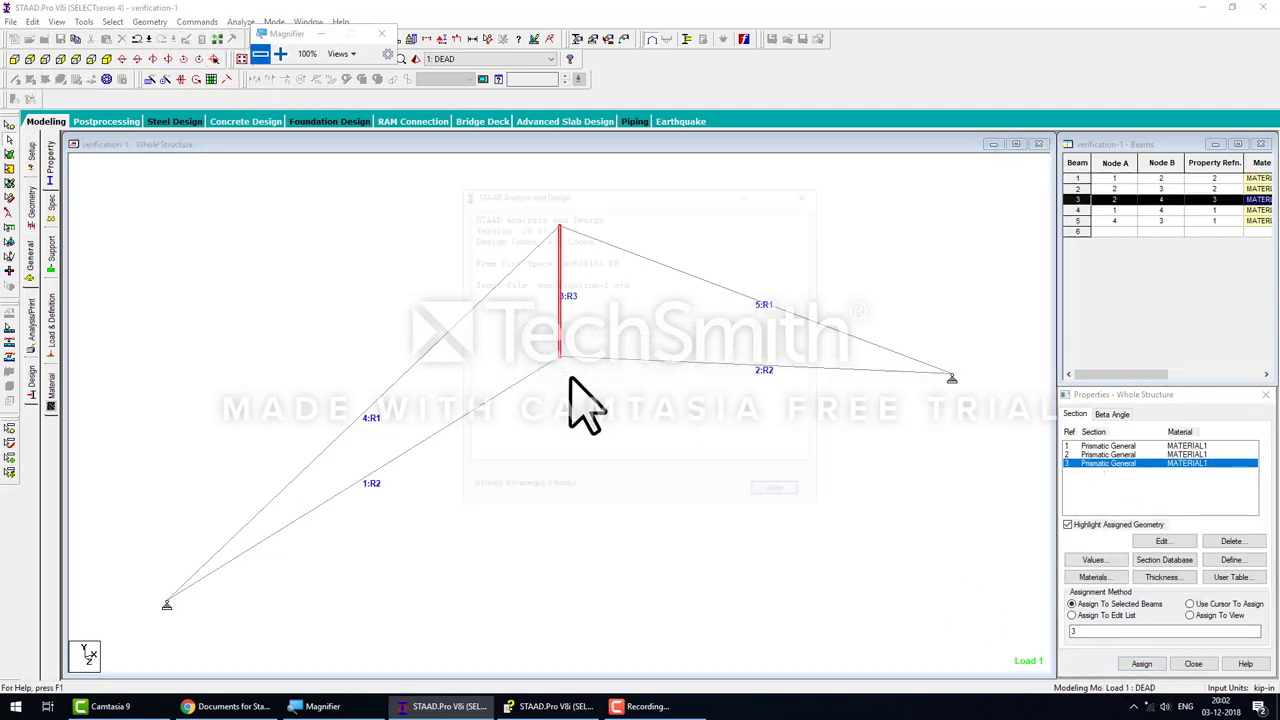
{"action": "left_click", "coordinate": [772, 494]}
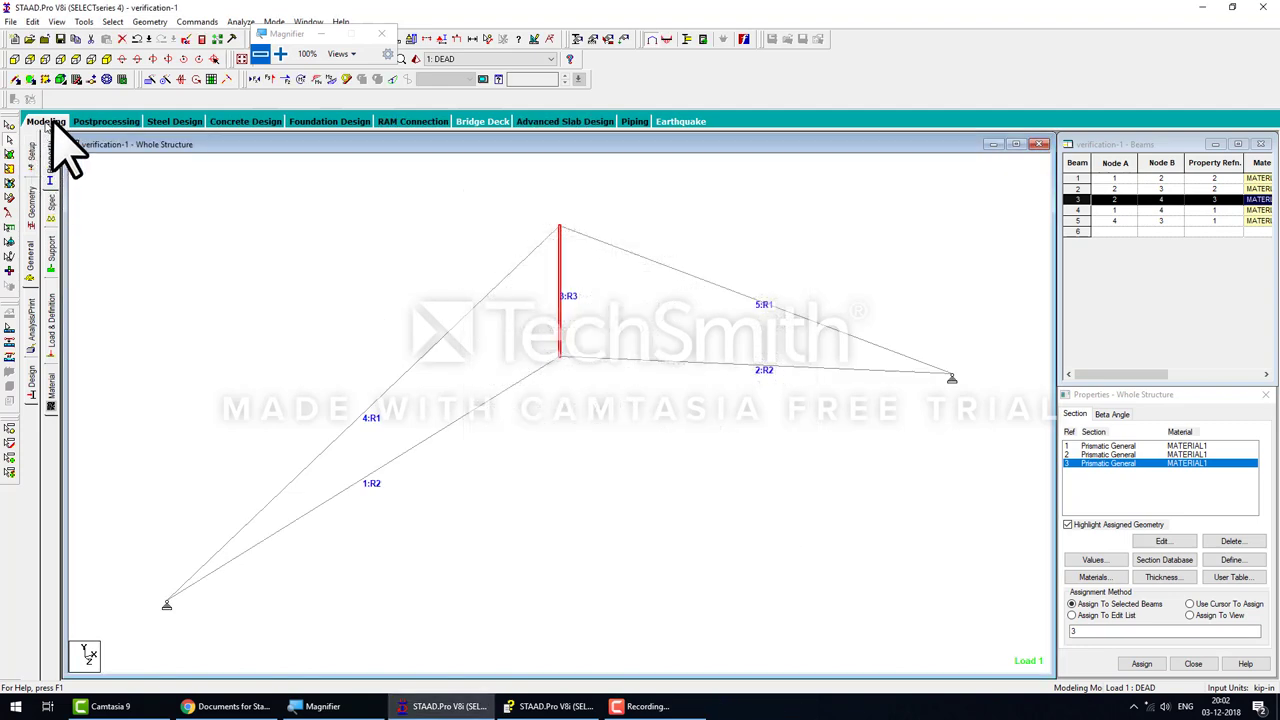
{"action": "left_click", "coordinate": [100, 121]}
{"action": "left_click", "coordinate": [662, 455]}
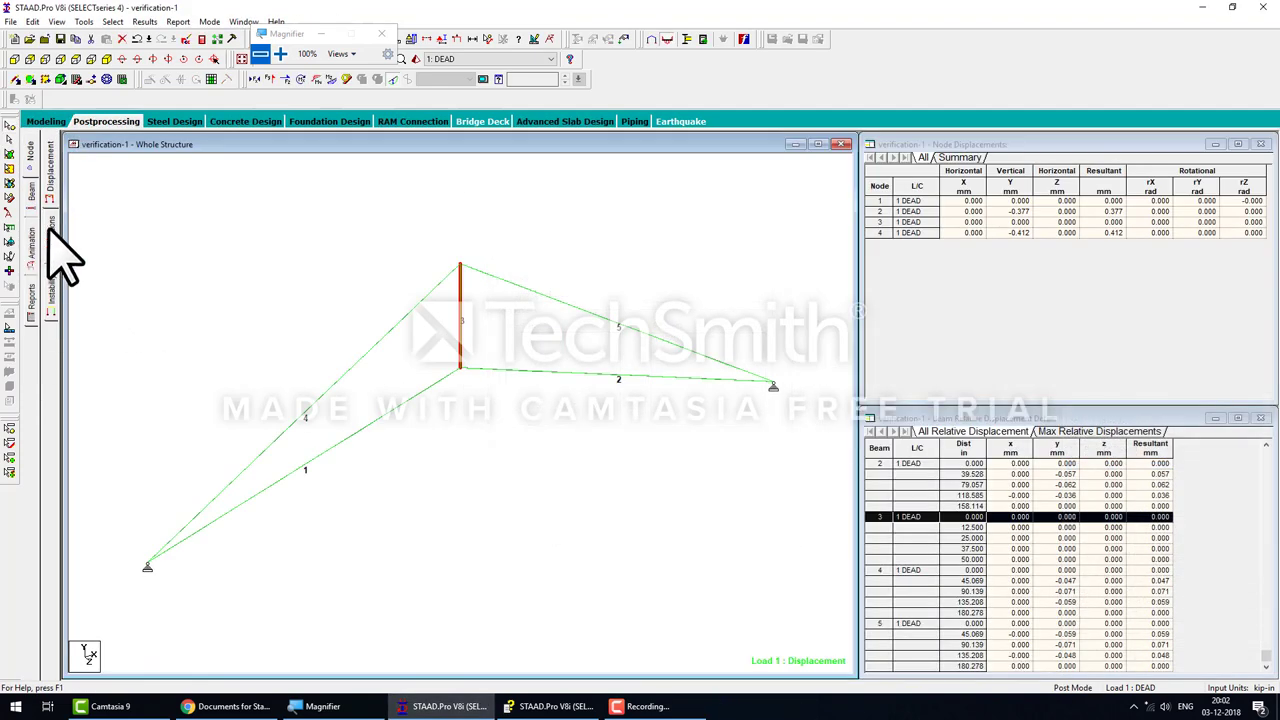
Display the ±8.765 kip support reactions, then bring up the Plane Truss verification help page
{"action": "left_click", "coordinate": [50, 240]}
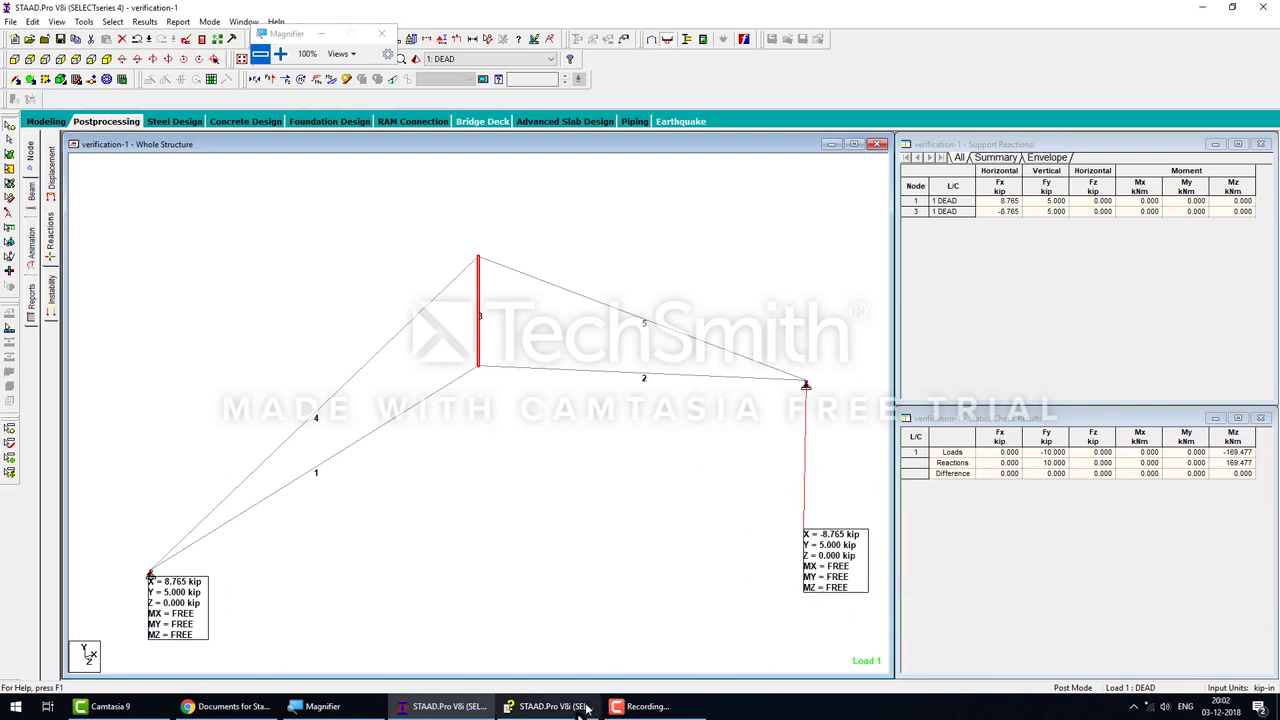
{"action": "left_click", "coordinate": [550, 706]}
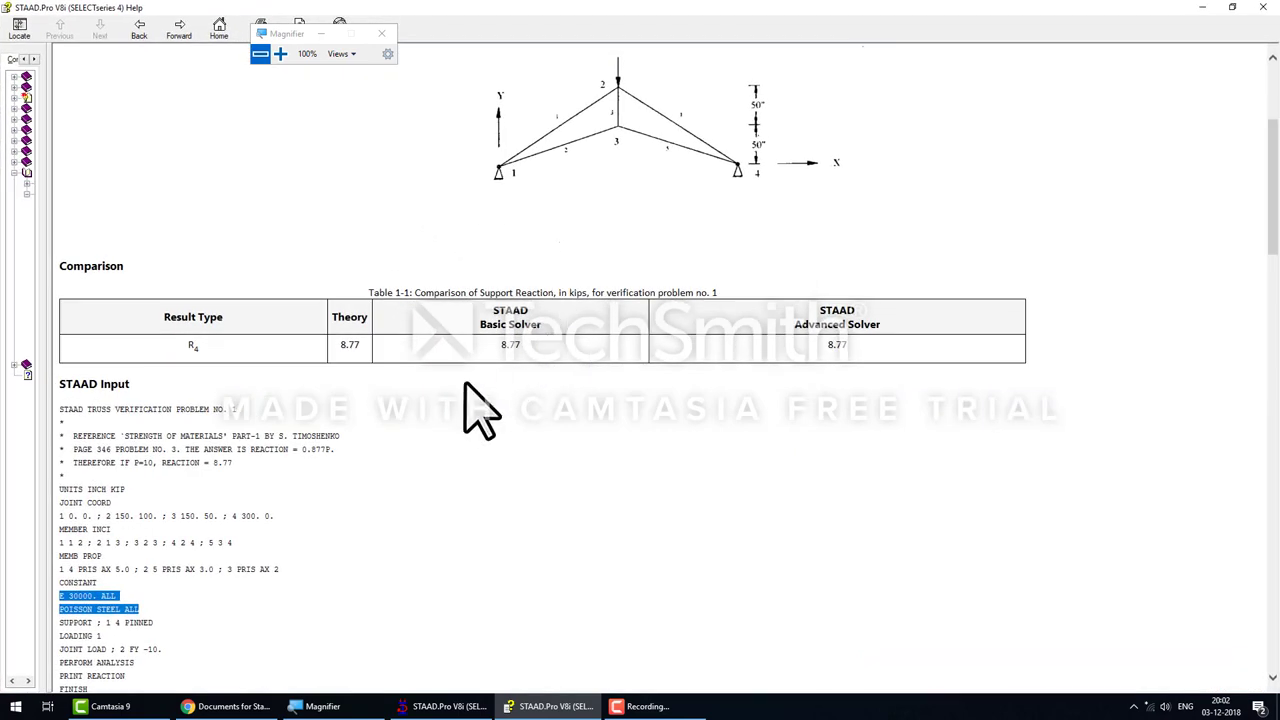
Review the help's 8.77 kip comparison table and STAAD input, then minimize Help
{"action": "scroll", "coordinate": [470, 400], "scroll_direction": "down", "scroll_amount": 2}
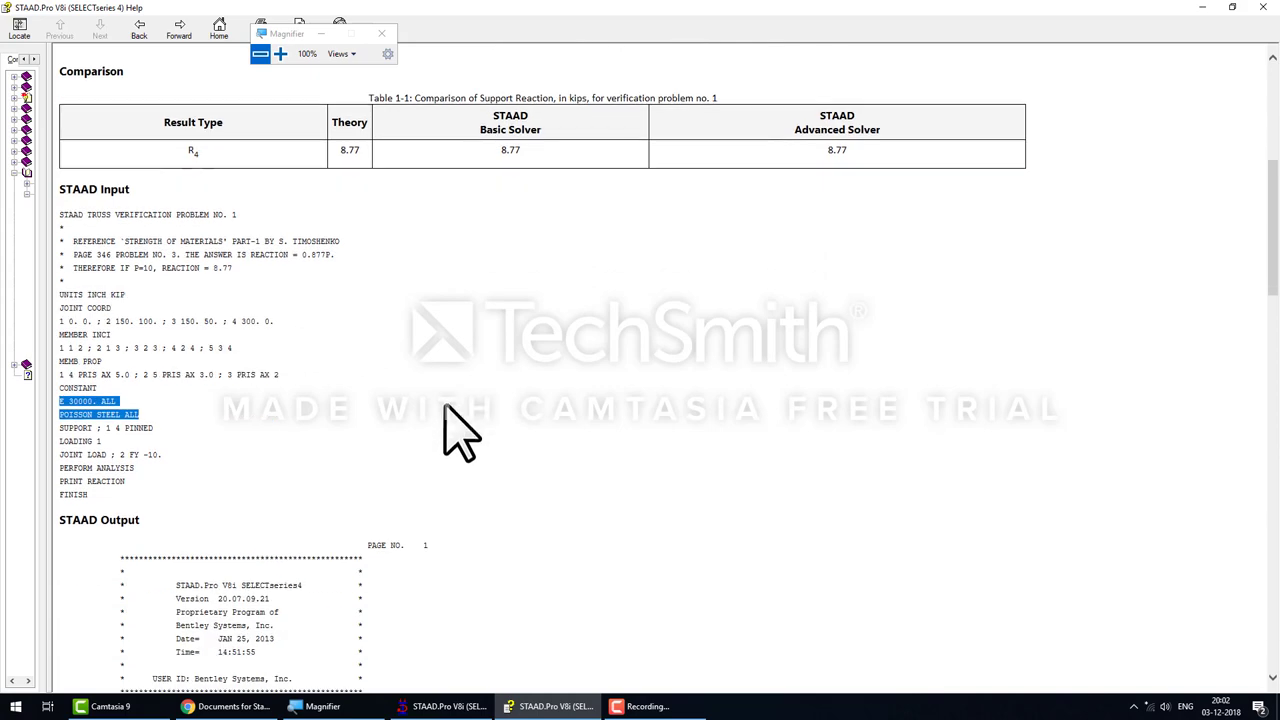
{"action": "scroll", "coordinate": [455, 408], "scroll_direction": "up", "scroll_amount": 1}
{"action": "scroll", "coordinate": [455, 410], "scroll_direction": "up", "scroll_amount": 2}
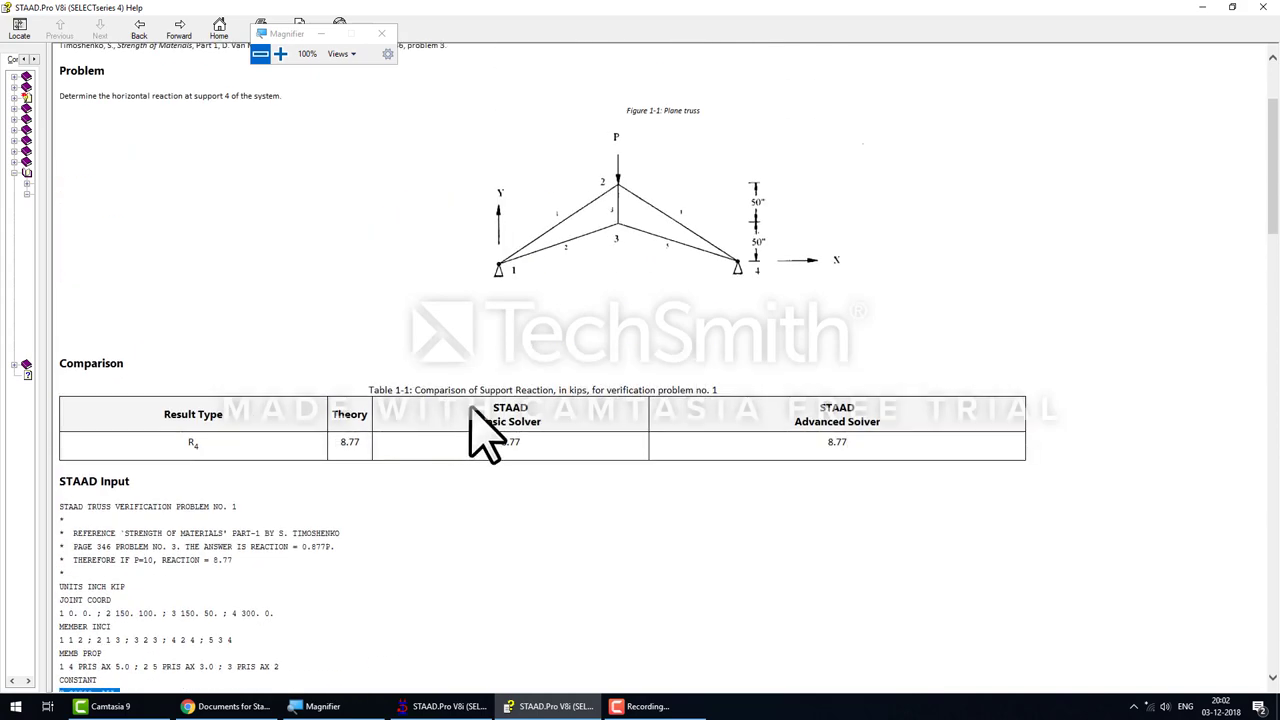
{"action": "scroll", "coordinate": [472, 410], "scroll_direction": "down", "scroll_amount": 1}
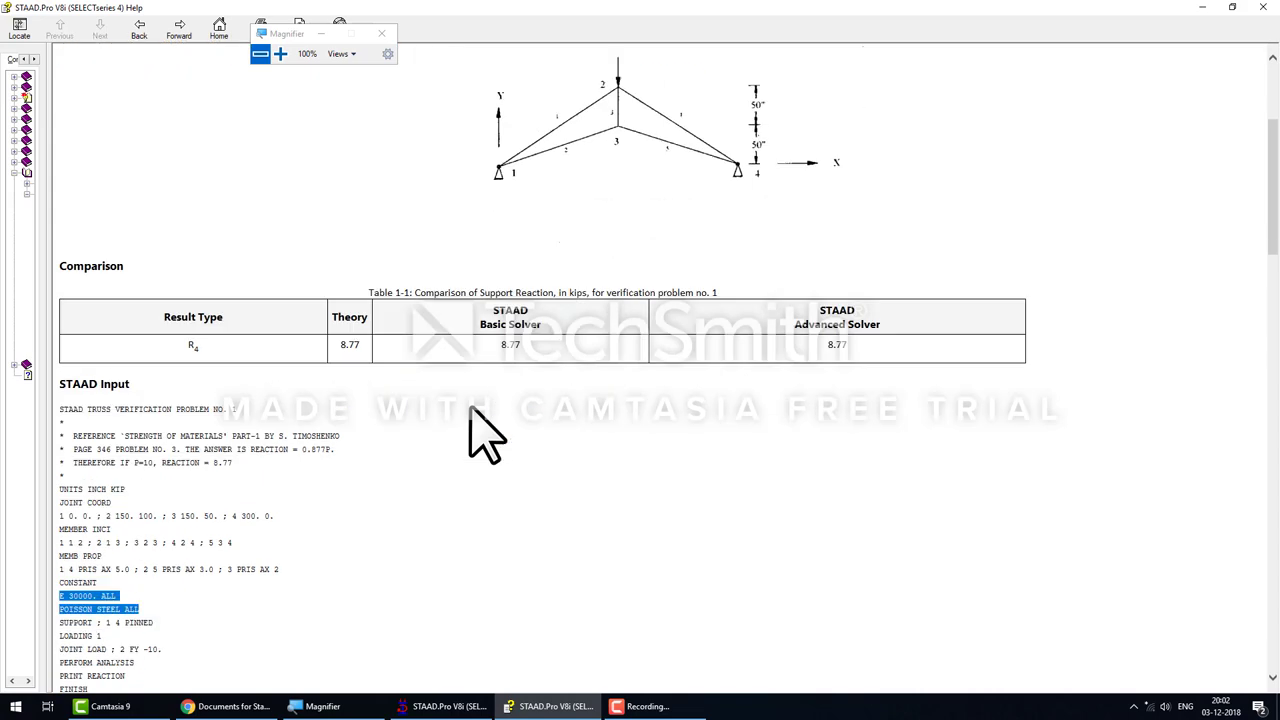
{"action": "scroll", "coordinate": [485, 435], "scroll_direction": "down", "scroll_amount": 2}
{"action": "scroll", "coordinate": [485, 435], "scroll_direction": "up", "scroll_amount": 2}
{"action": "scroll", "coordinate": [347, 375], "scroll_direction": "down", "scroll_amount": 2}
{"action": "scroll", "coordinate": [363, 397], "scroll_direction": "down", "scroll_amount": 1}
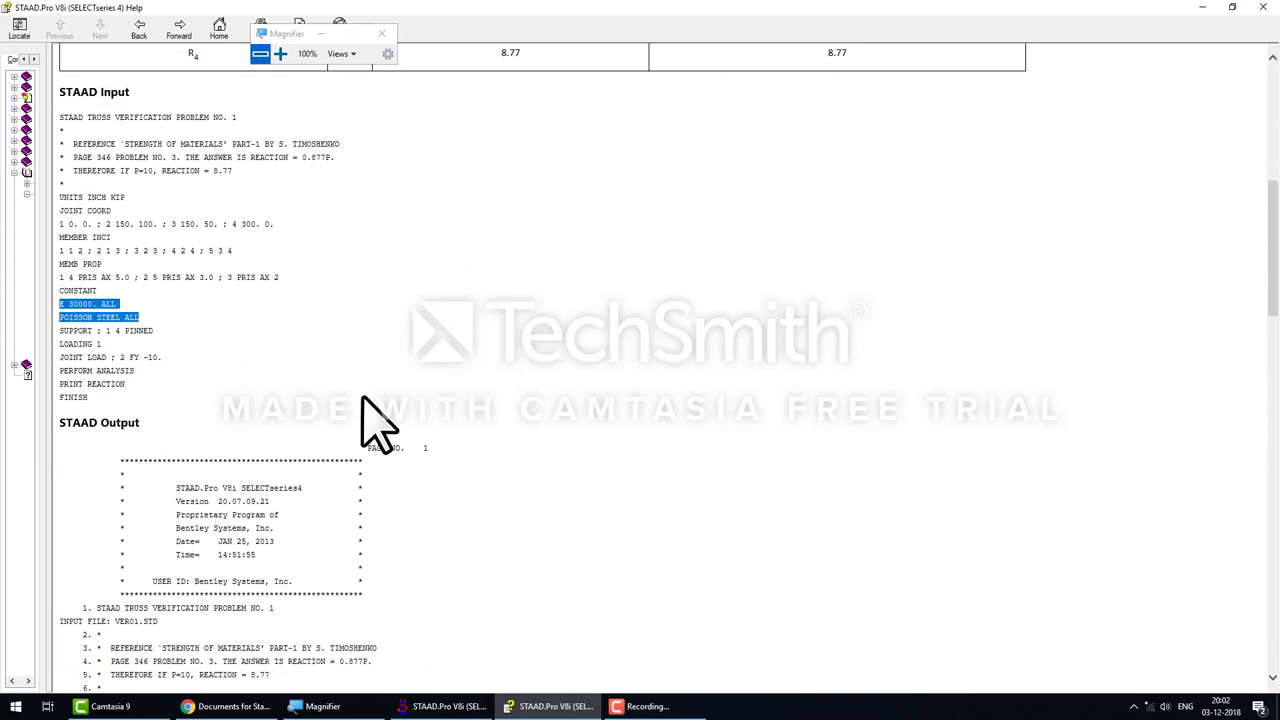
{"action": "scroll", "coordinate": [506, 345], "scroll_direction": "up", "scroll_amount": 4}
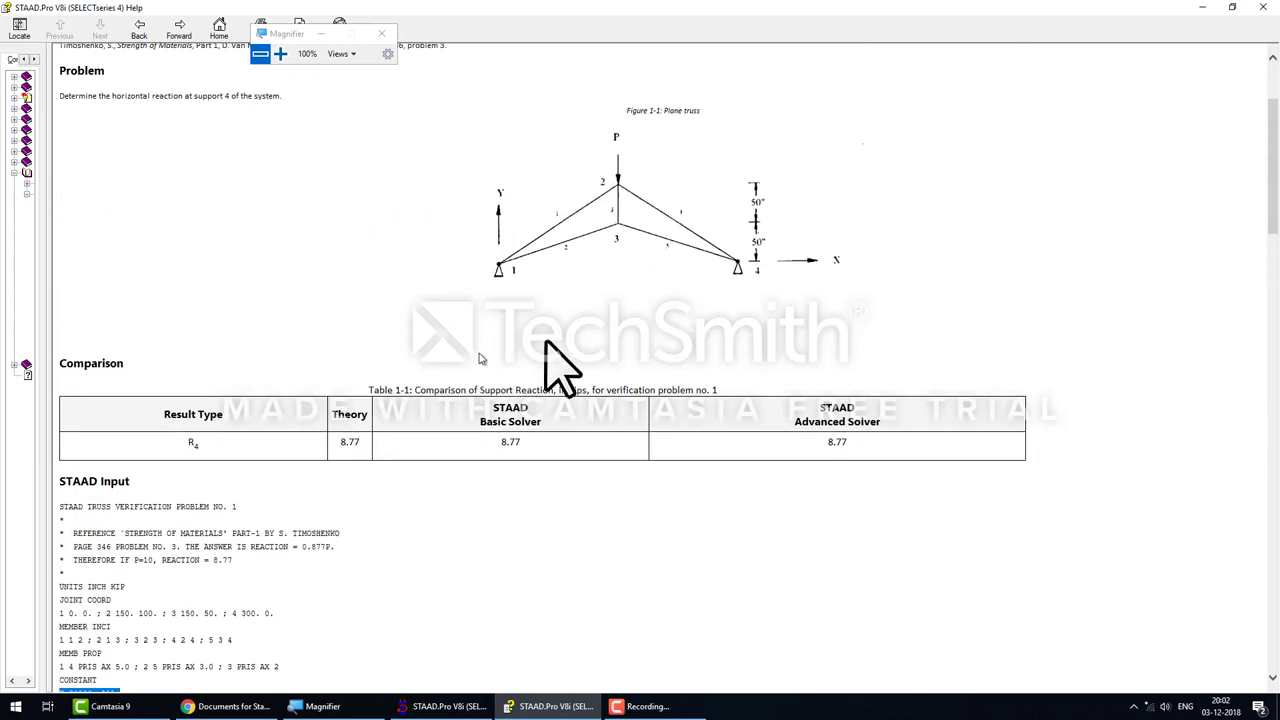
{"action": "scroll", "coordinate": [478, 358], "scroll_direction": "up", "scroll_amount": 1}
{"action": "left_click", "coordinate": [1202, 7]}
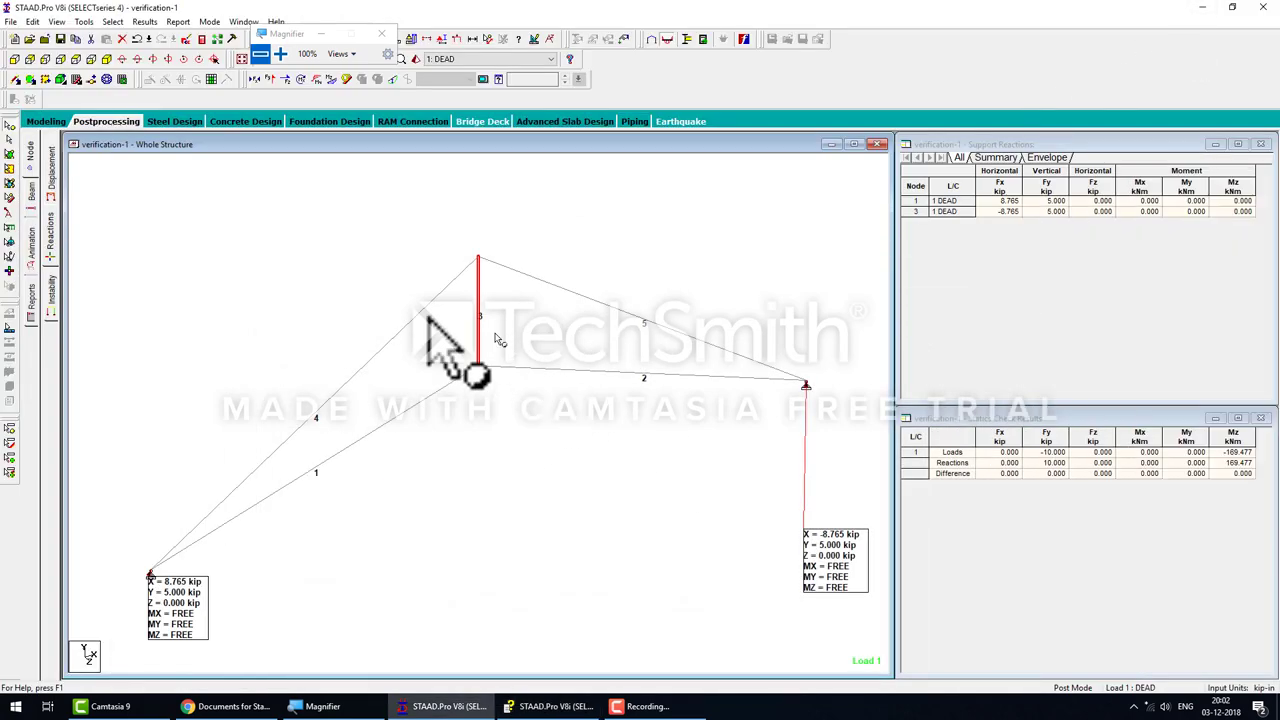
Show the truss in front elevation with nothing selected, then return to the verification help page
{"action": "left_click", "coordinate": [14, 59]}
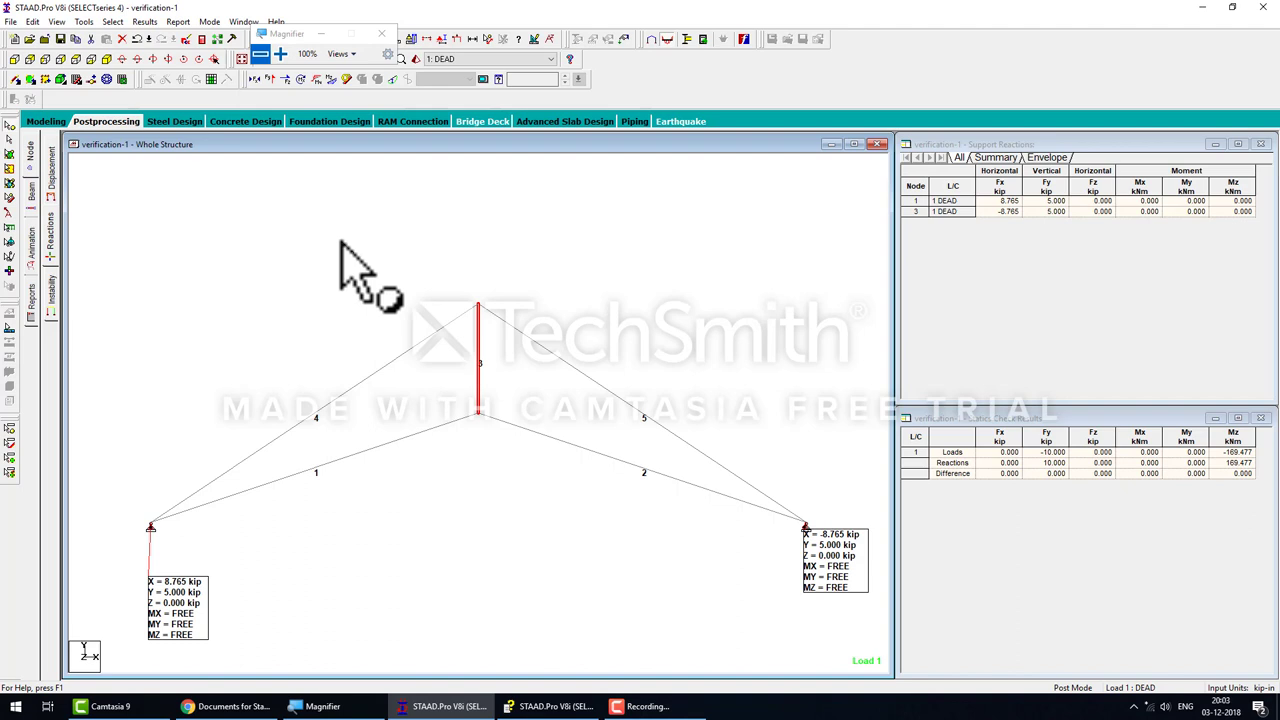
{"action": "left_click", "coordinate": [372, 243]}
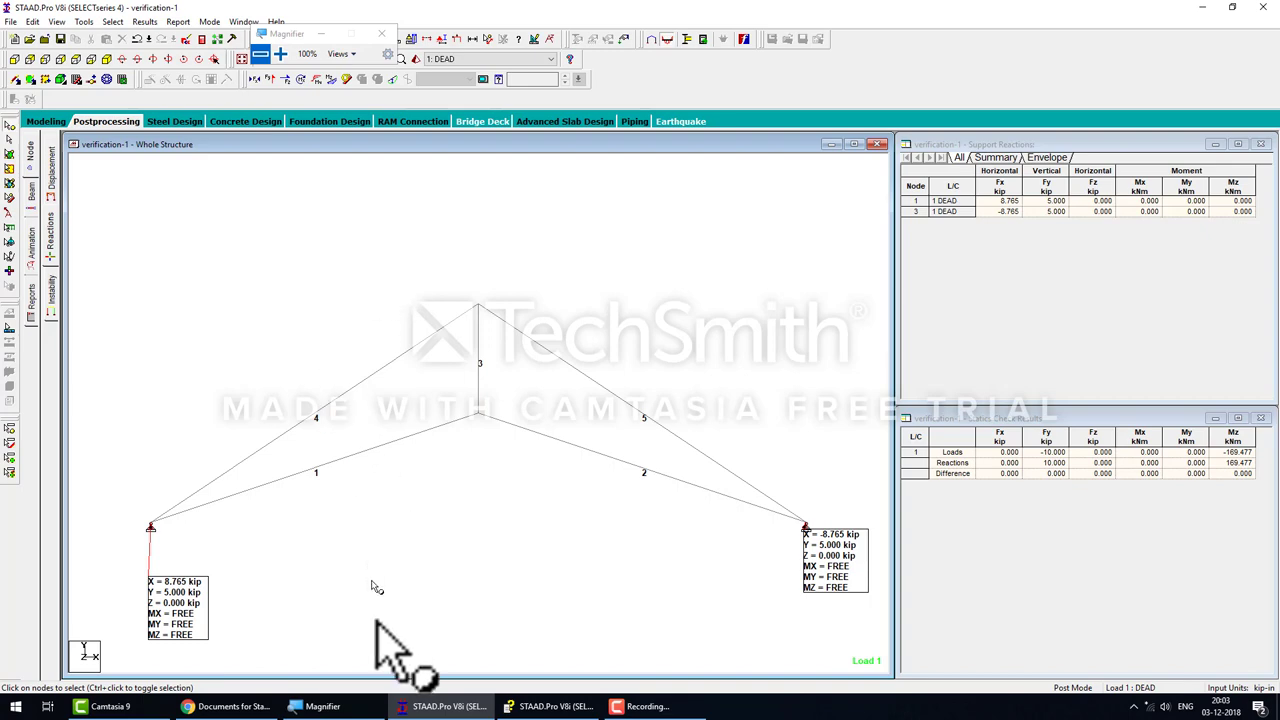
{"action": "left_click", "coordinate": [530, 706]}
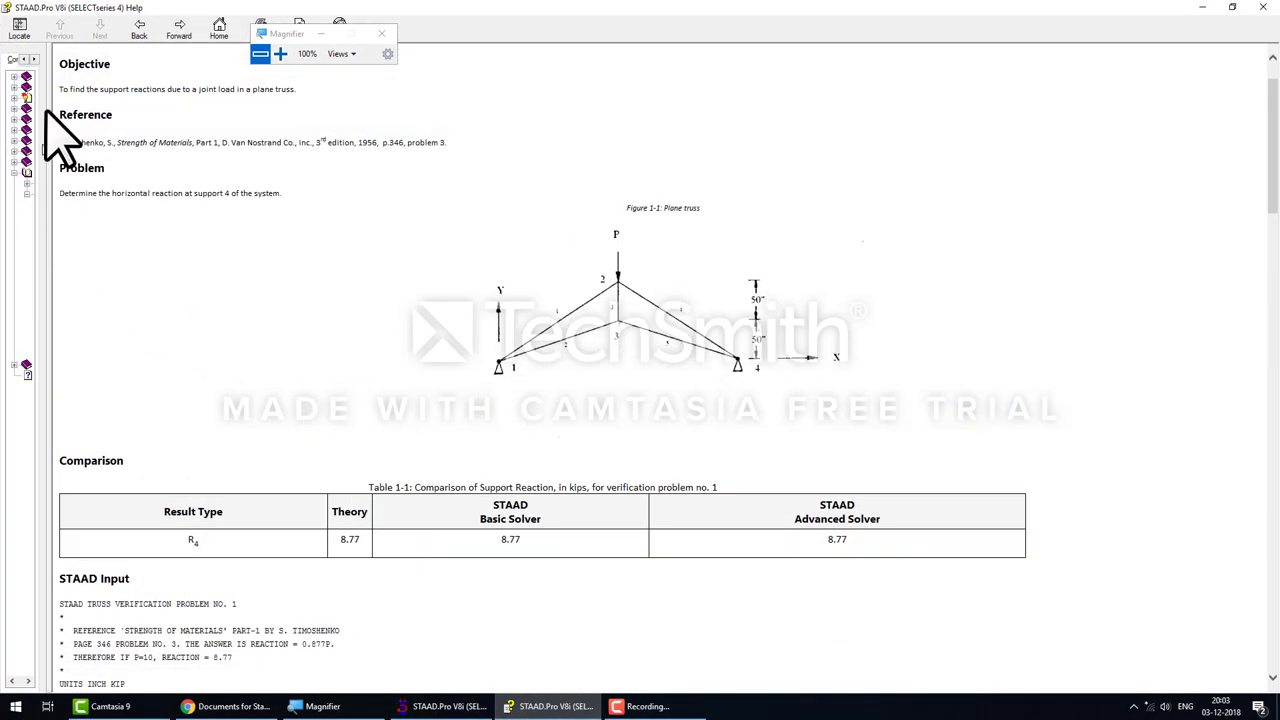
Widen the Contents pane, open problem 2 'Beam on Spring Supports', then minimize Help
{"action": "left_click_drag", "start_coordinate": [43, 100], "coordinate": [155, 110]}
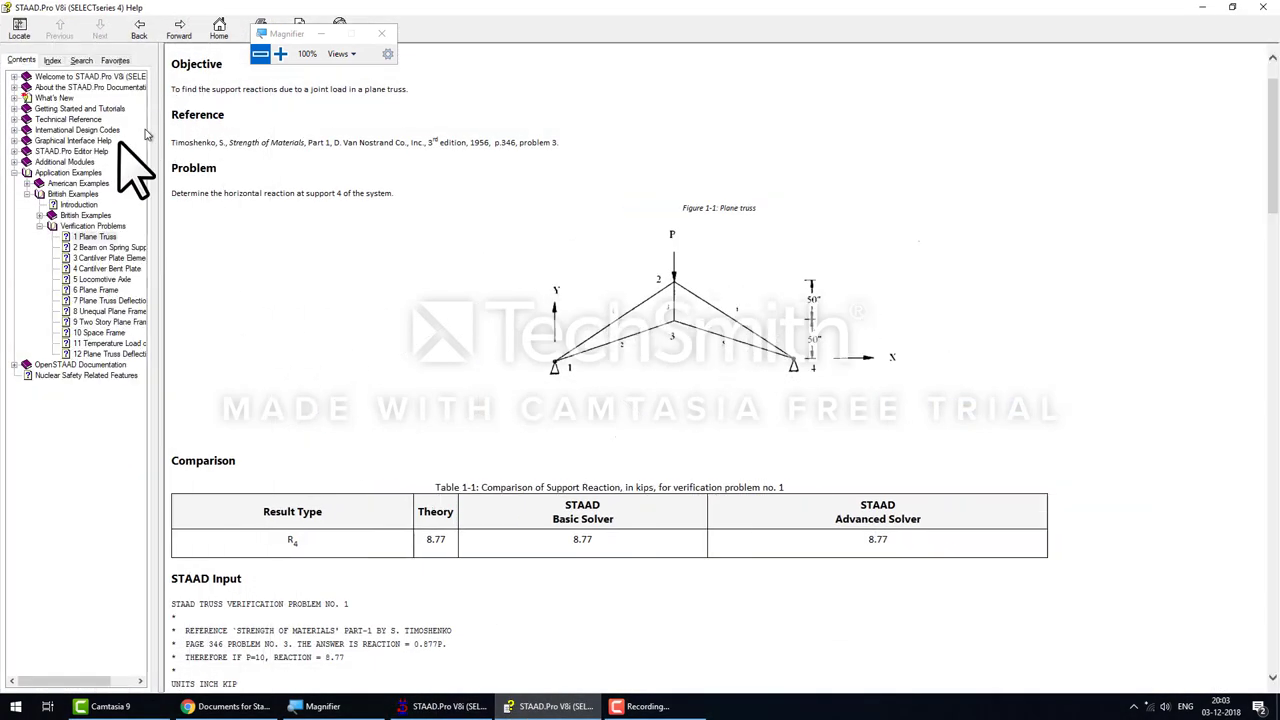
{"action": "left_click", "coordinate": [108, 248]}
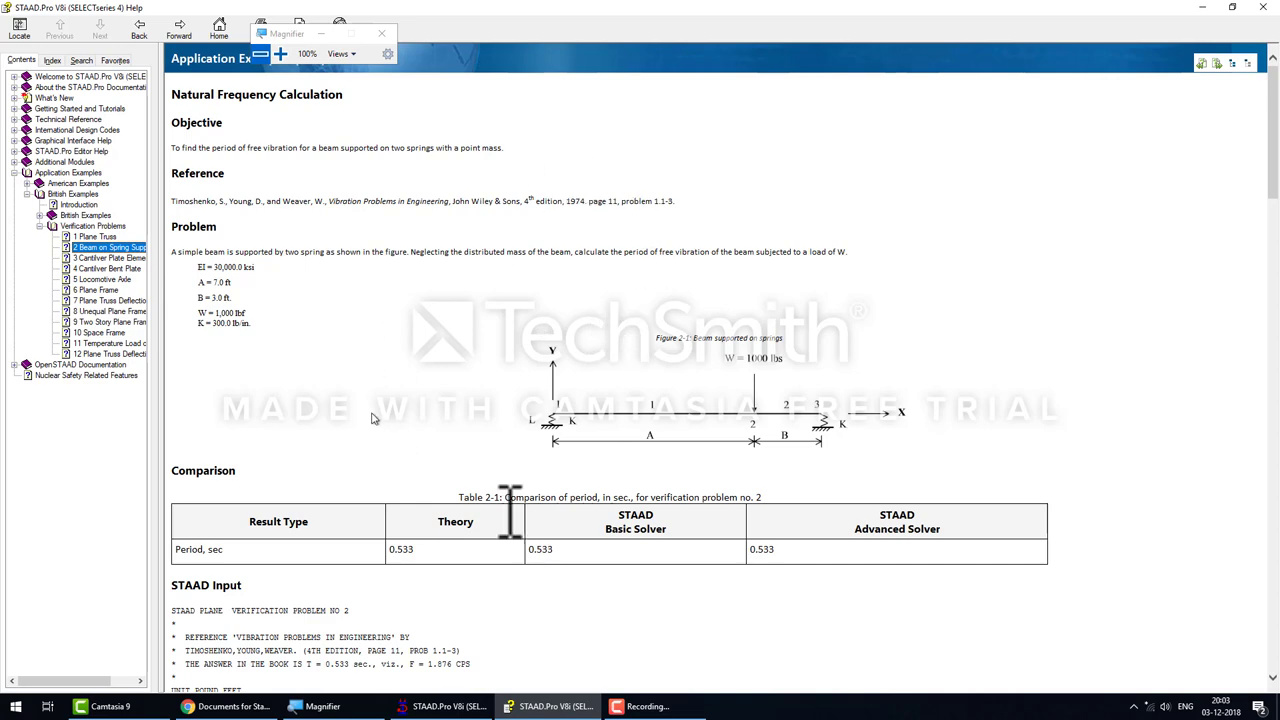
{"action": "left_click", "coordinate": [1200, 8]}
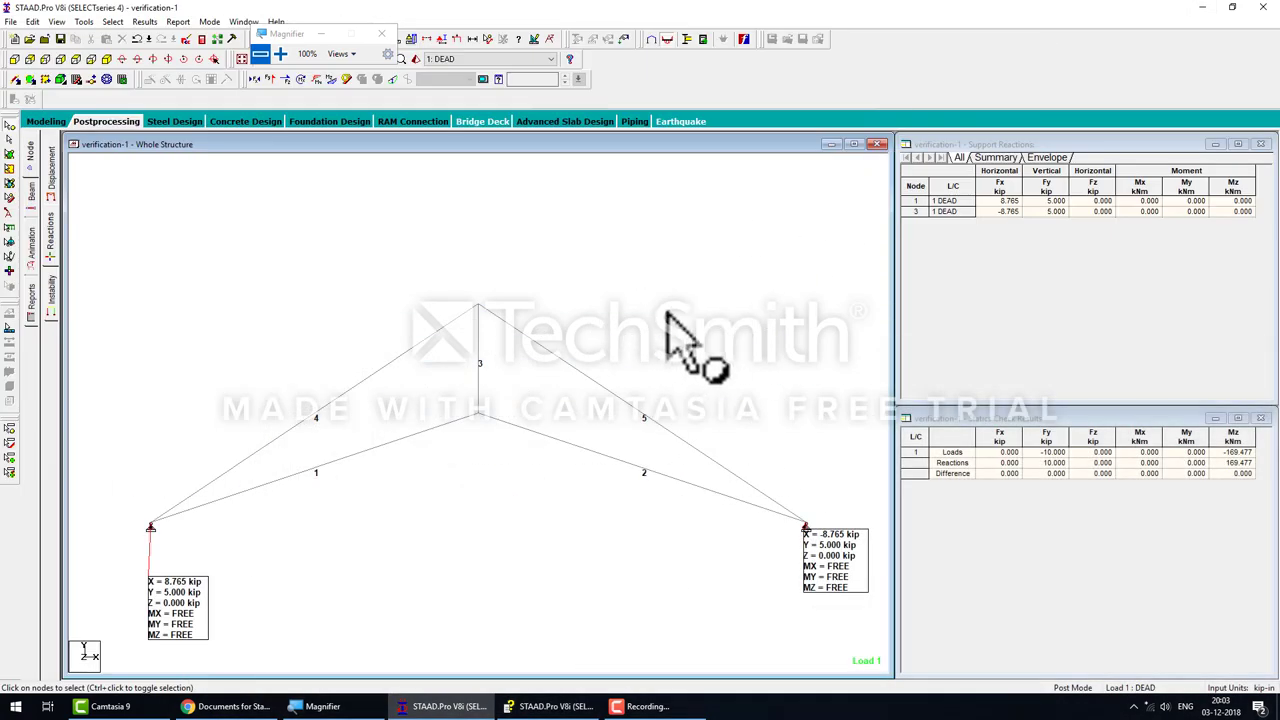